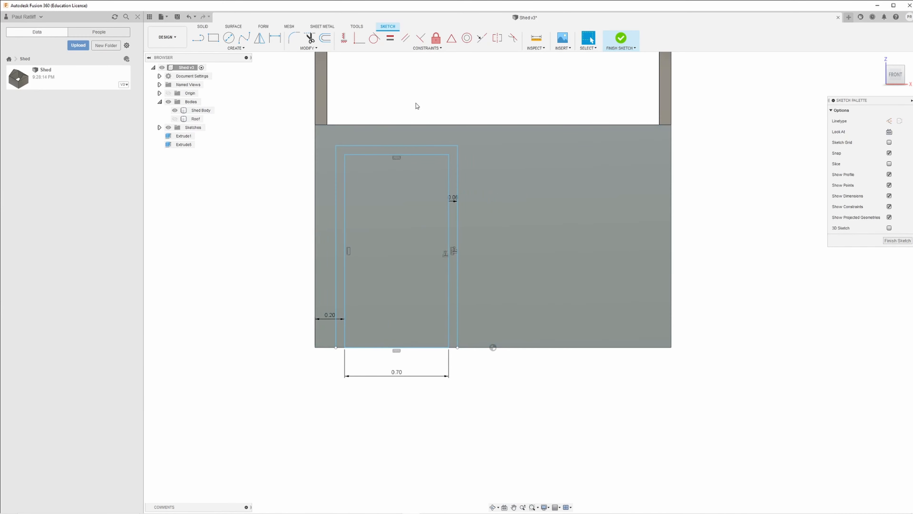
# - Extrude the door frame profile on the shed's front wall 0.05 cm outward as a new body
pyautogui.moveTo(462, 110)
pyautogui.keyDown('shift'); pyautogui.mouseDown(button='middle')
pyautogui.moveTo(469, 102)
pyautogui.moveTo(457, 118)
pyautogui.mouseUp(button='middle'); pyautogui.keyUp('shift')
pyautogui.press('e')
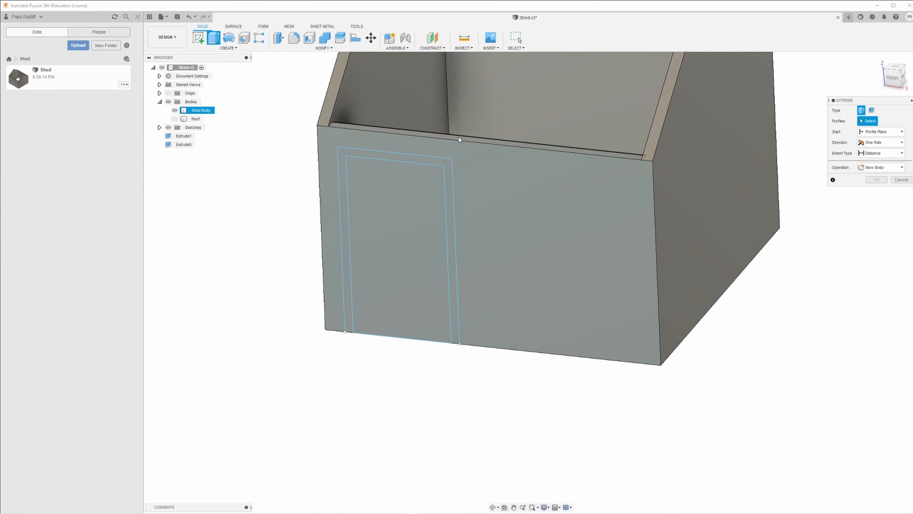
pyautogui.click(432, 161)
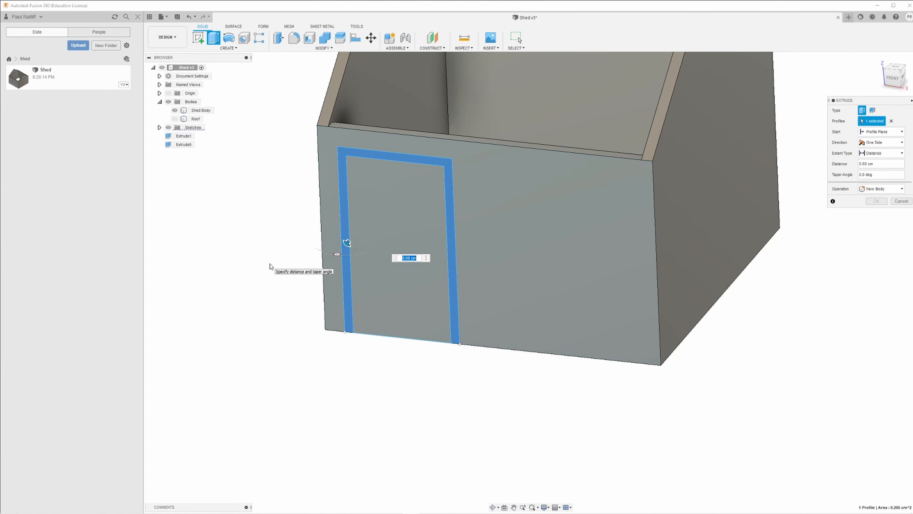
pyautogui.write('.05')
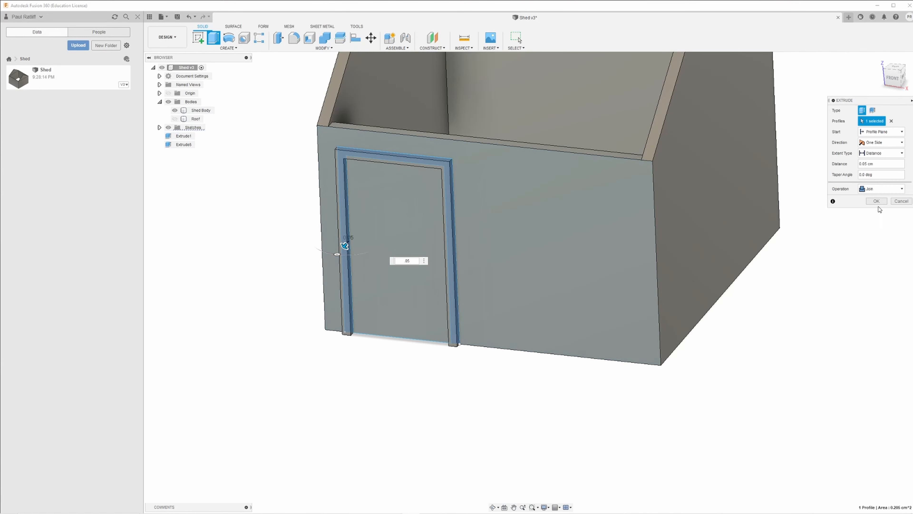
pyautogui.click(881, 189)
pyautogui.click(870, 223)
pyautogui.click(877, 201)
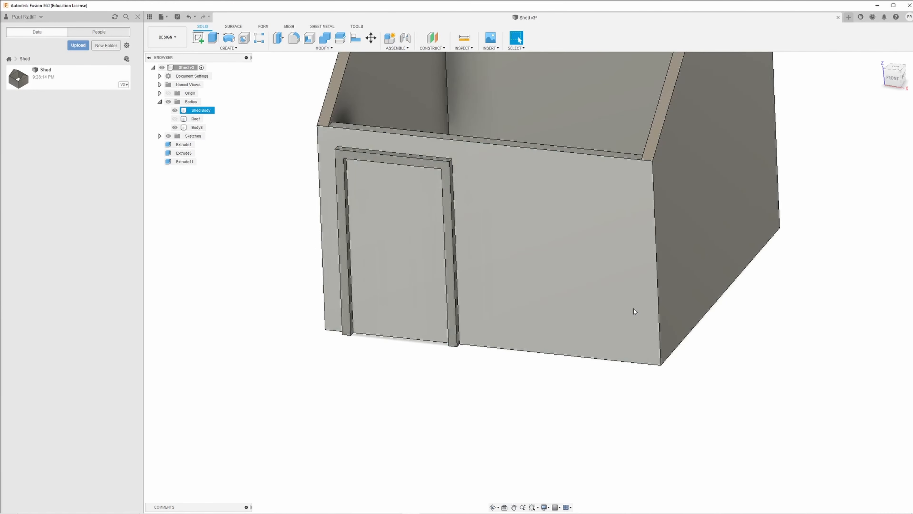
# - Fillet the top and both side outer front edges of the door frame with a radius of about 0.015 cm
pyautogui.moveTo(634, 308)
pyautogui.keyDown('shift'); pyautogui.mouseDown(button='middle')
pyautogui.moveTo(669, 279)
pyautogui.moveTo(673, 302)
pyautogui.moveTo(603, 298)
pyautogui.moveTo(681, 306)
pyautogui.moveTo(623, 308)
pyautogui.mouseUp(button='middle'); pyautogui.keyUp('shift')
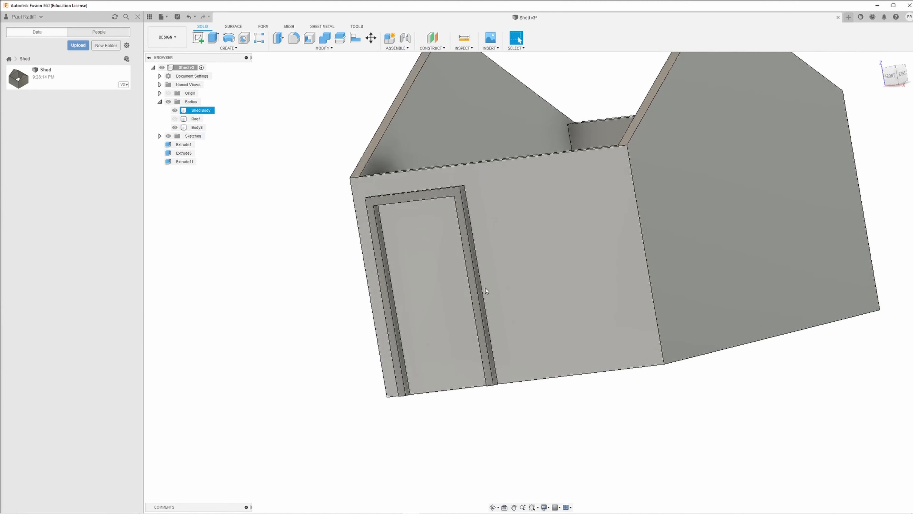
pyautogui.scroll(4, 485, 288)
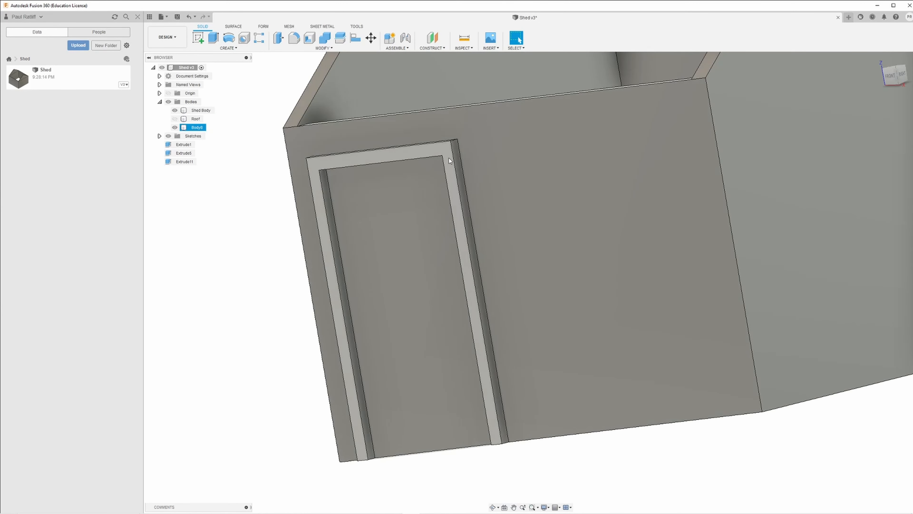
pyautogui.click(294, 38)
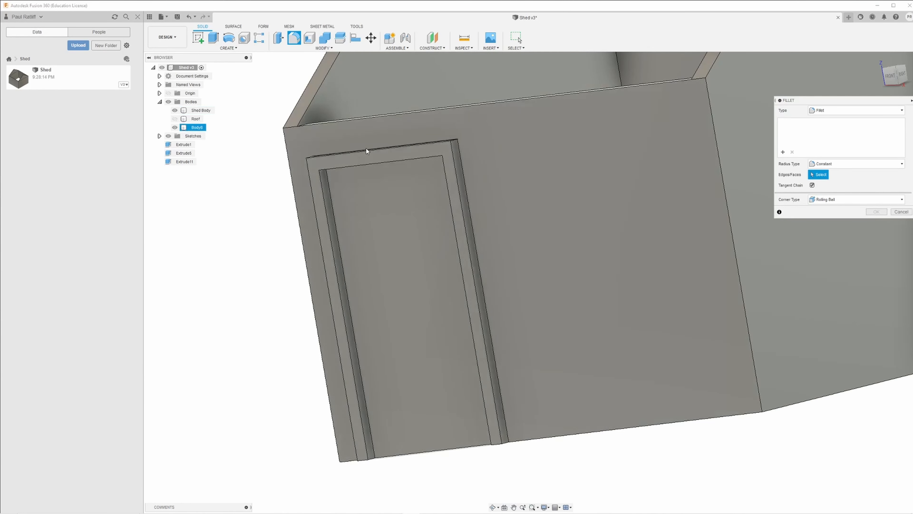
pyautogui.click(367, 150)
pyautogui.keyDown('shift'); pyautogui.moveTo(319, 248); pyautogui.dragTo(369, 254, button='middle'); pyautogui.keyUp('shift')
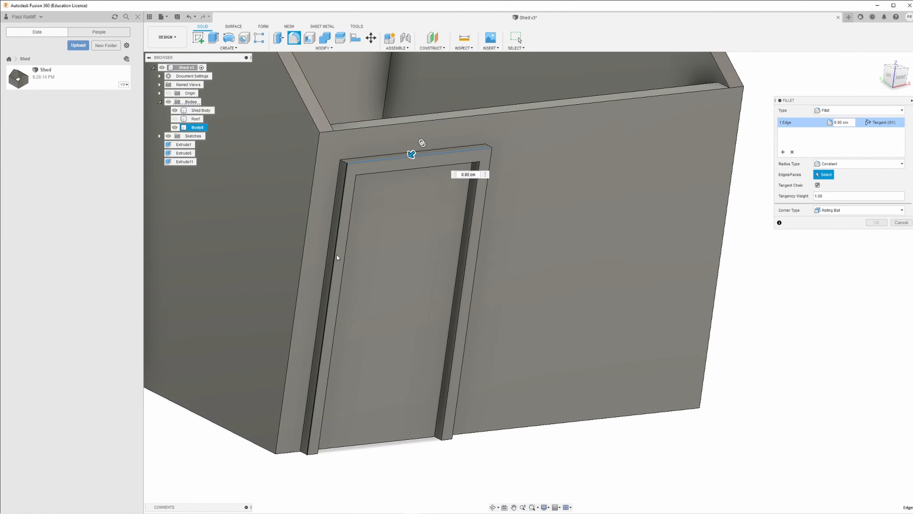
pyautogui.click(337, 255)
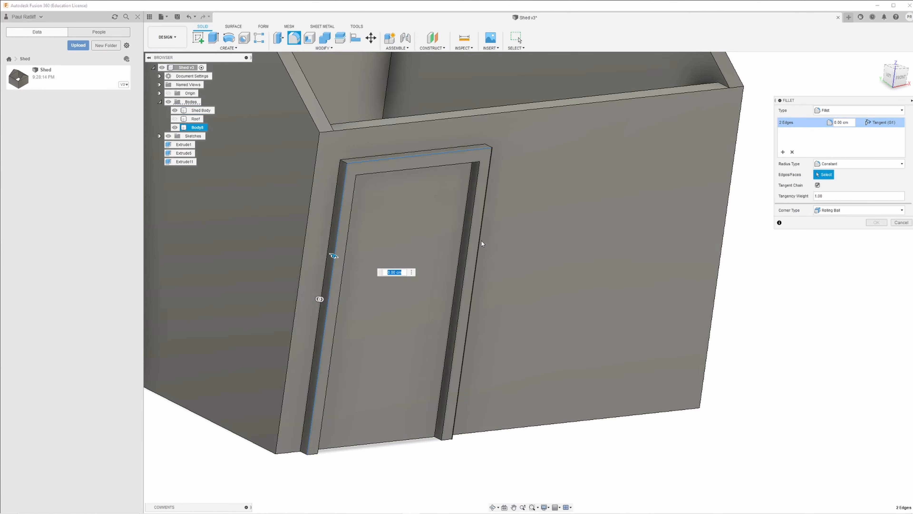
pyautogui.click(483, 242)
pyautogui.moveTo(484, 242); pyautogui.dragTo(483, 242)
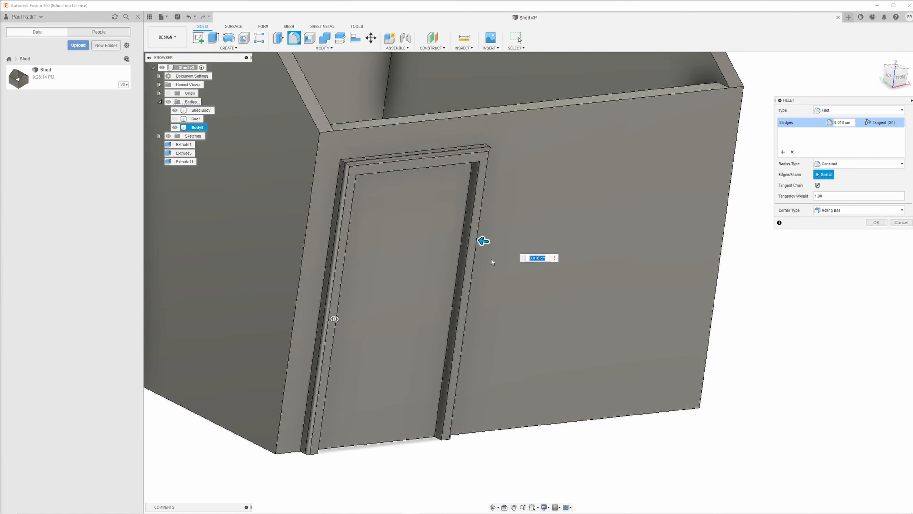
pyautogui.click(876, 223)
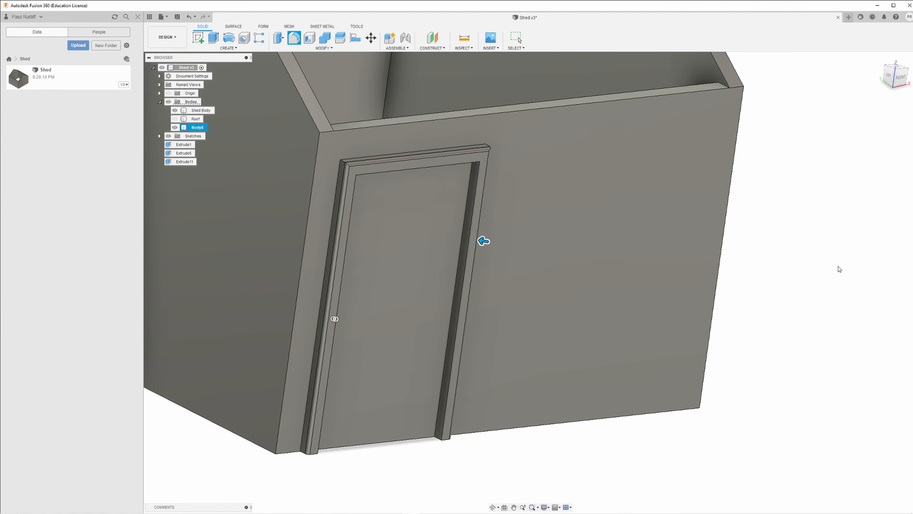
# - Save a new version of the design with the description User Saved
pyautogui.keyDown('shift'); pyautogui.moveTo(837, 272); pyautogui.dragTo(806, 277, button='middle'); pyautogui.keyUp('shift')
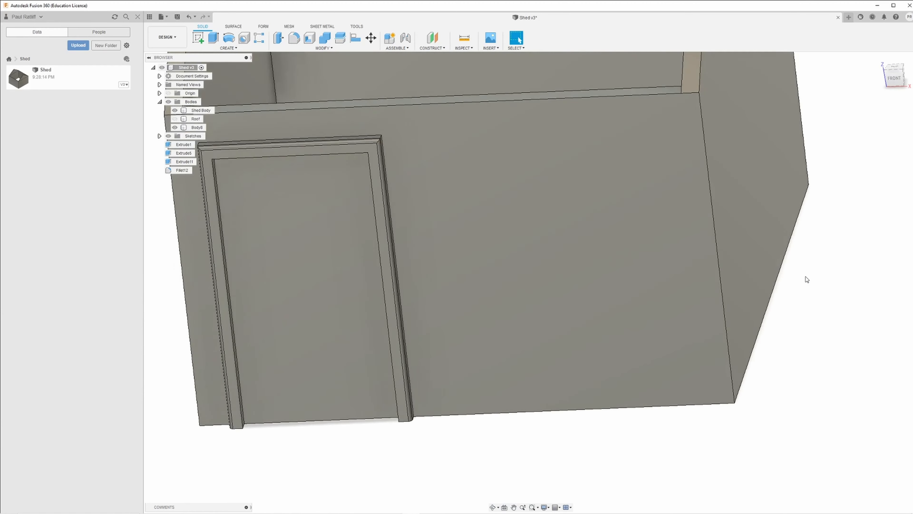
pyautogui.hotkey('ctrl', 's')
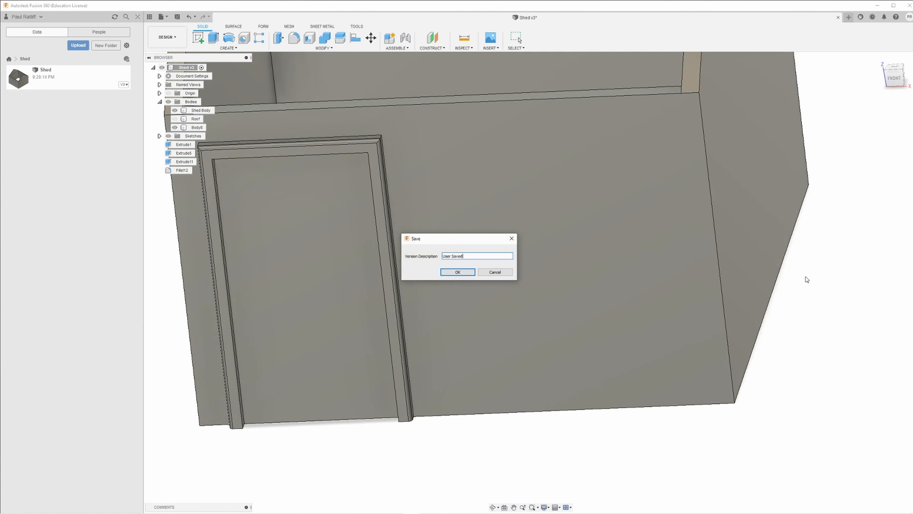
pyautogui.click(460, 273)
pyautogui.scroll(-3, 462, 309)
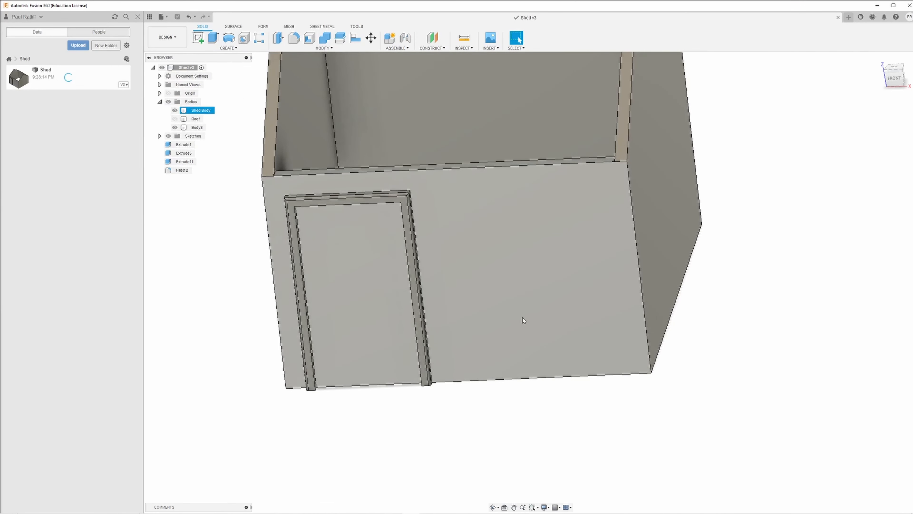
pyautogui.keyDown('shift'); pyautogui.moveTo(522, 318); pyautogui.dragTo(546, 299, button='middle'); pyautogui.keyUp('shift')
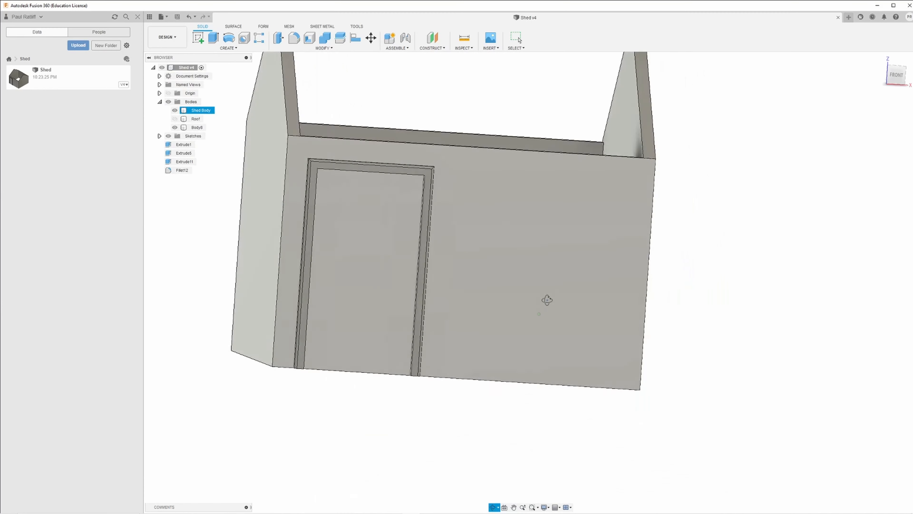
pyautogui.click(483, 303)
pyautogui.keyDown('shift'); pyautogui.moveTo(465, 302); pyautogui.dragTo(519, 316, button='middle'); pyautogui.keyUp('shift')
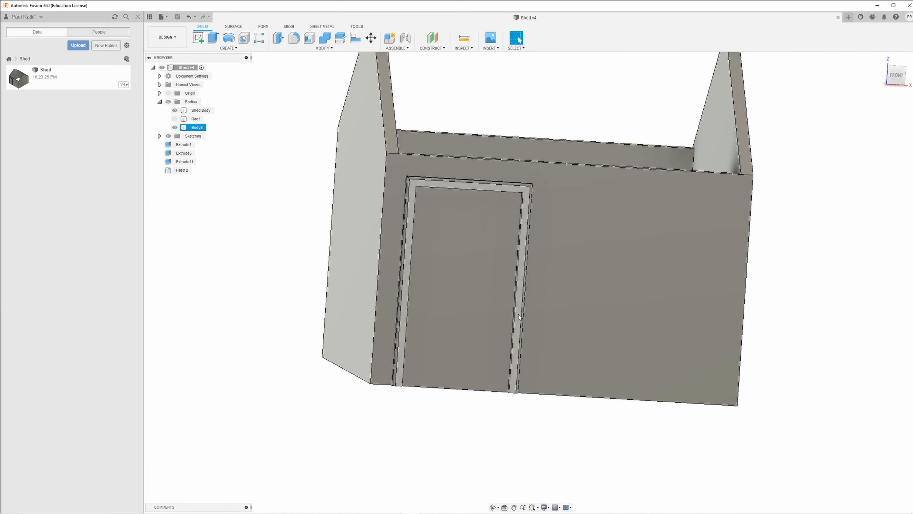
pyautogui.click(503, 325)
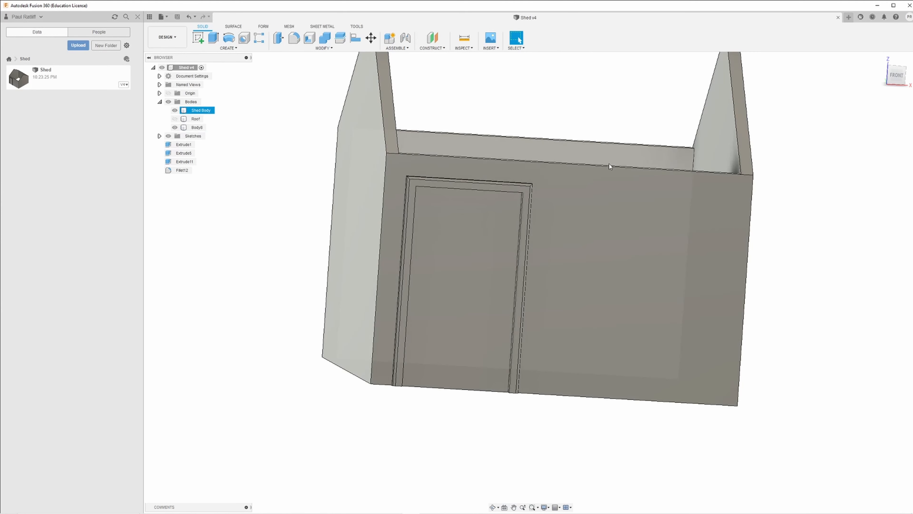
# - View the shed from the front and make Sketch4 with the door outline visible again
pyautogui.click(894, 83)
pyautogui.click(749, 220)
pyautogui.moveTo(723, 263); pyautogui.dragTo(604, 246, button='middle')
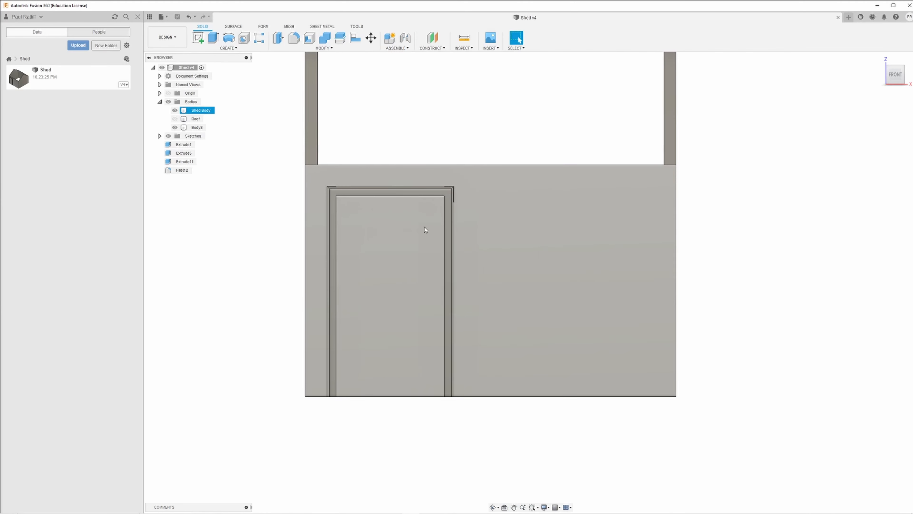
pyautogui.press('Escape')
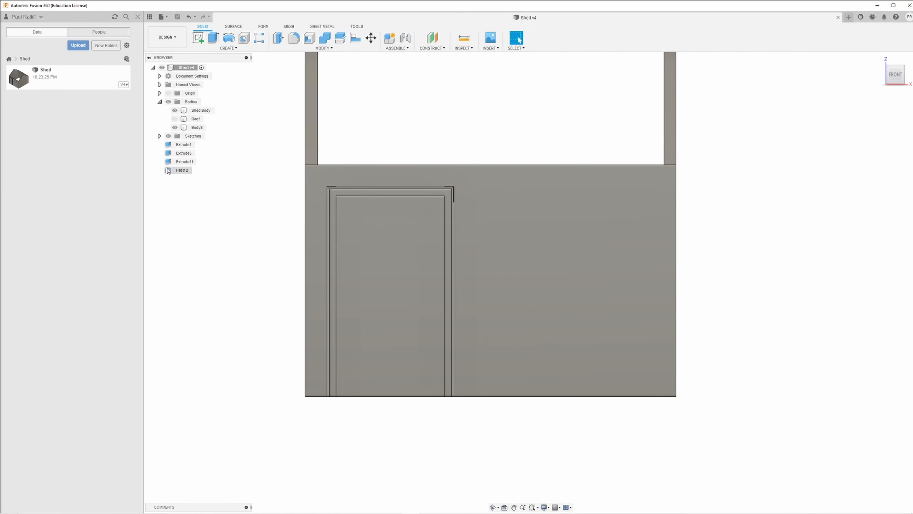
pyautogui.click(159, 136)
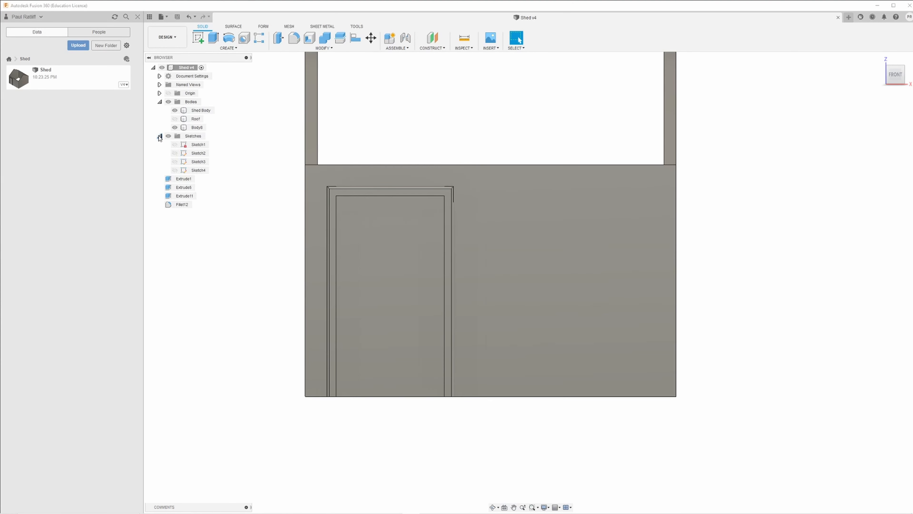
pyautogui.click(176, 171)
pyautogui.click(175, 170)
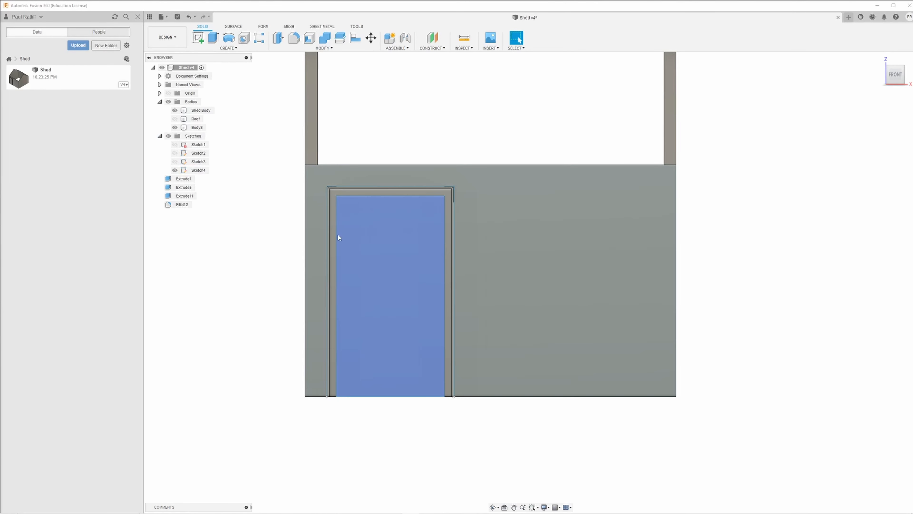
# - Extrude the inner door profile 0.10 cm outward from the front wall as a new body
pyautogui.click(381, 244)
pyautogui.moveTo(402, 247)
pyautogui.keyDown('shift'); pyautogui.mouseDown(button='middle')
pyautogui.moveTo(414, 265)
pyautogui.moveTo(404, 266)
pyautogui.moveTo(397, 245)
pyautogui.moveTo(408, 257)
pyautogui.mouseUp(button='middle'); pyautogui.keyUp('shift')
pyautogui.scroll(3, 411, 260)
pyautogui.scroll(-3, 411, 260)
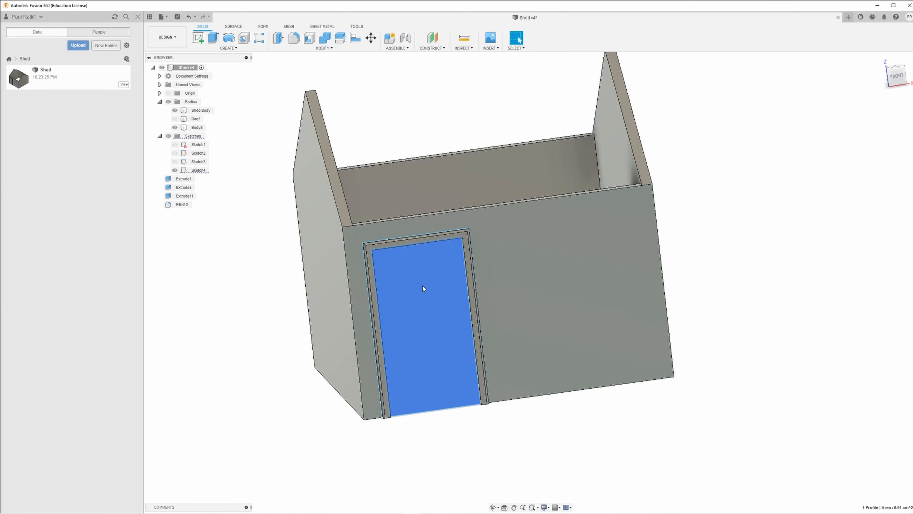
pyautogui.press('e')
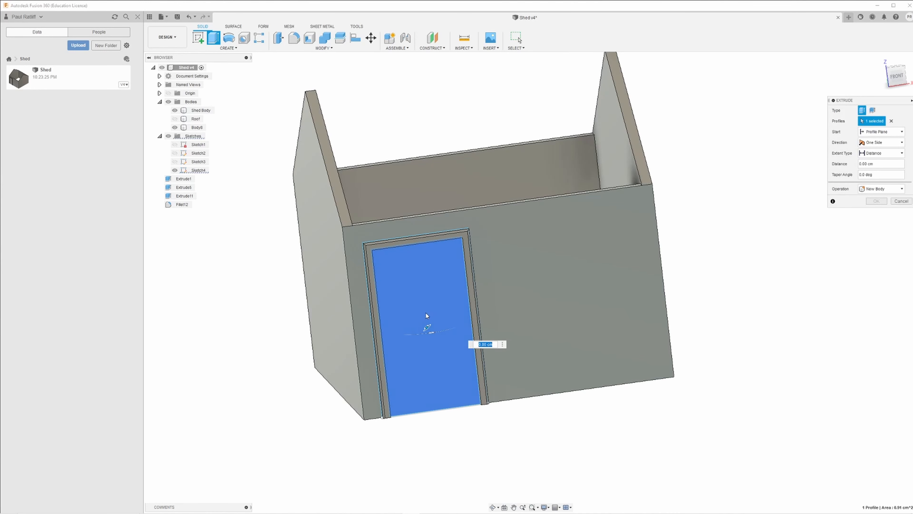
pyautogui.moveTo(426, 328); pyautogui.dragTo(430, 330)
pyautogui.keyDown('shift'); pyautogui.moveTo(436, 345); pyautogui.dragTo(452, 350, button='middle'); pyautogui.keyUp('shift')
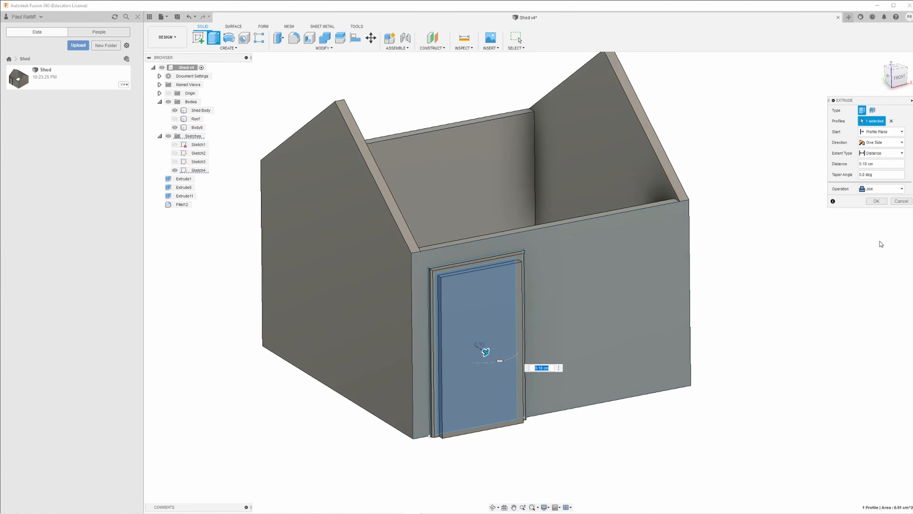
pyautogui.click(873, 193)
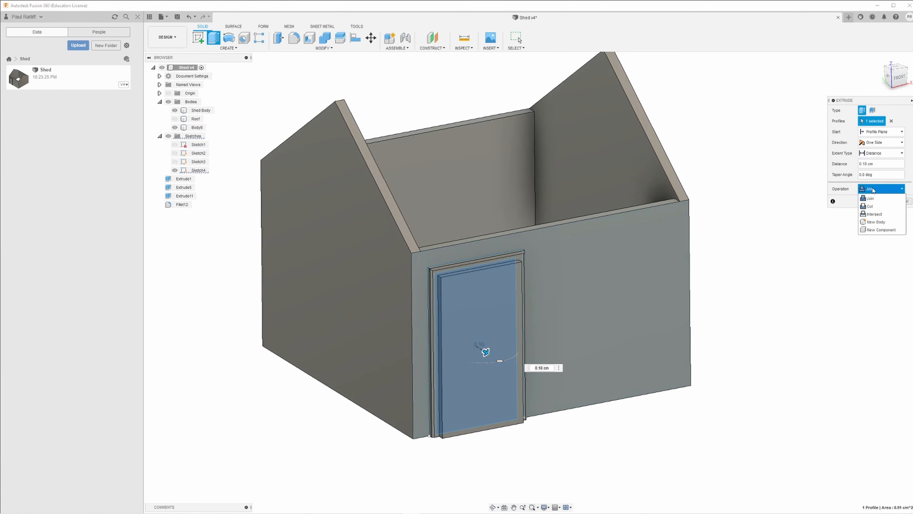
pyautogui.click(884, 222)
pyautogui.click(877, 200)
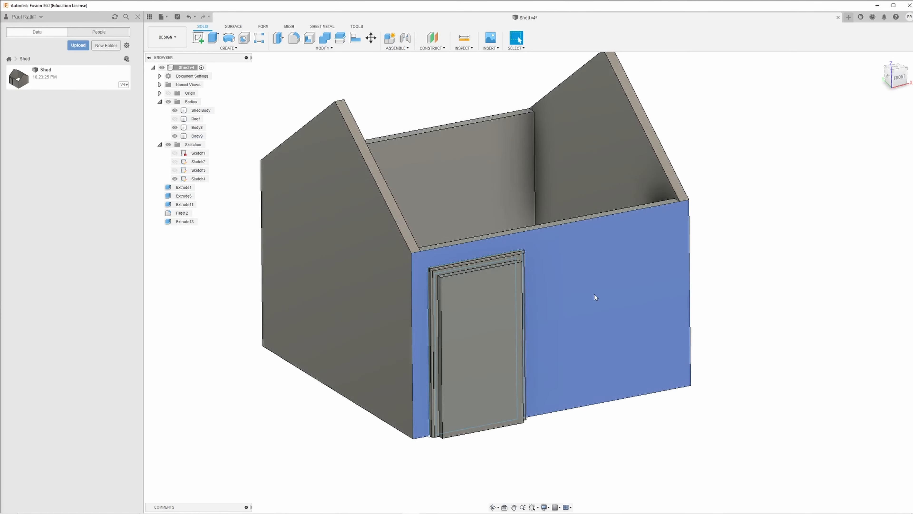
# - Rename the extruded door body as Shed Door and hide it
pyautogui.keyDown('shift'); pyautogui.moveTo(587, 288); pyautogui.dragTo(557, 288, button='middle'); pyautogui.keyUp('shift')
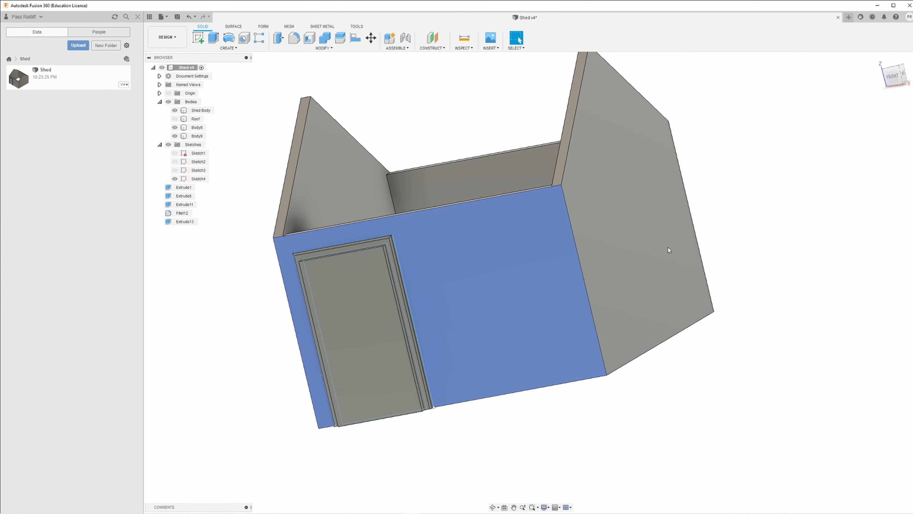
pyautogui.click(893, 76)
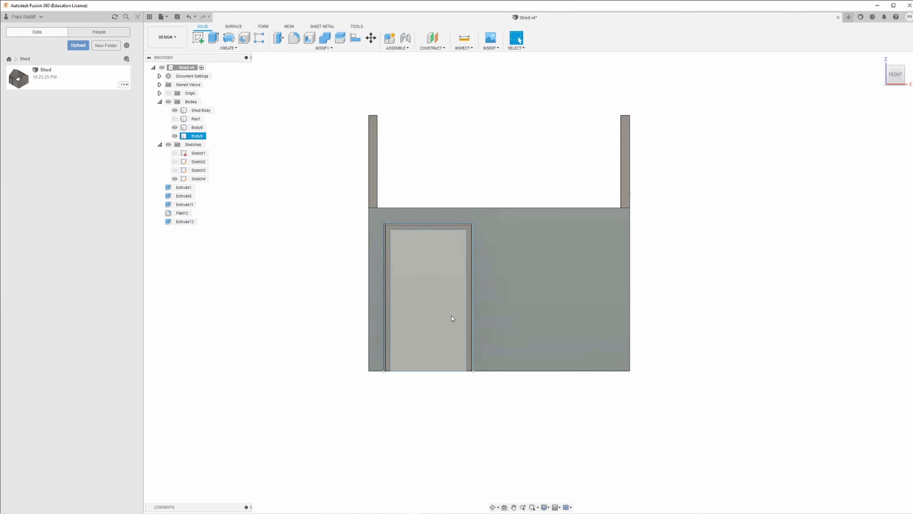
pyautogui.keyDown('shift'); pyautogui.moveTo(437, 284); pyautogui.dragTo(446, 320, button='middle'); pyautogui.keyUp('shift')
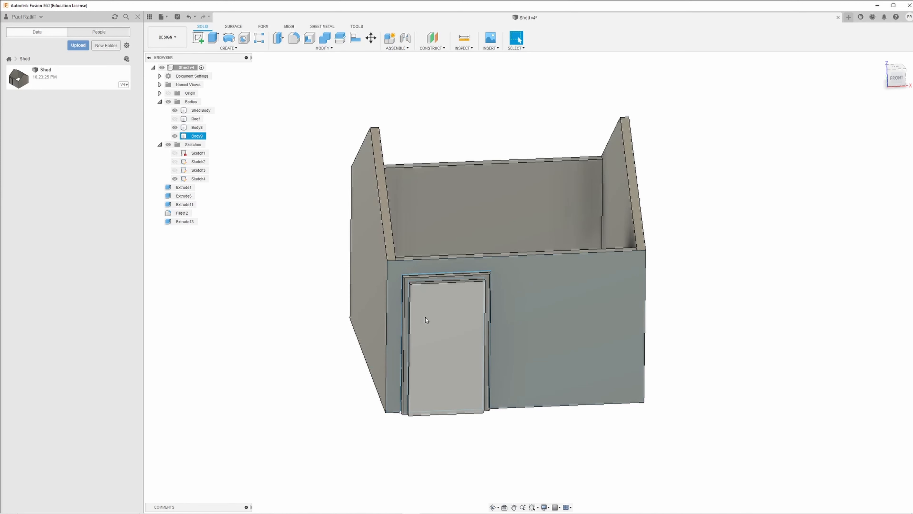
pyautogui.click(196, 137)
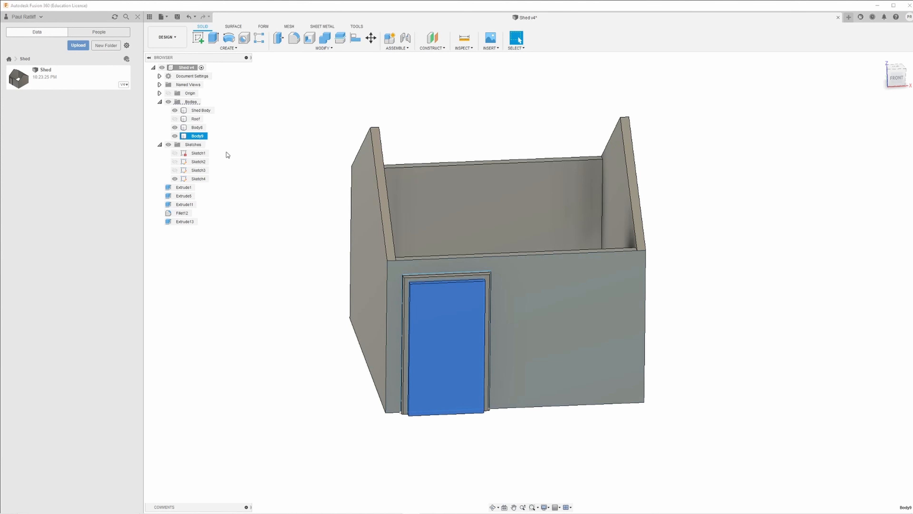
pyautogui.doubleClick(192, 137)
pyautogui.write('Shed Door')
pyautogui.press('Return')
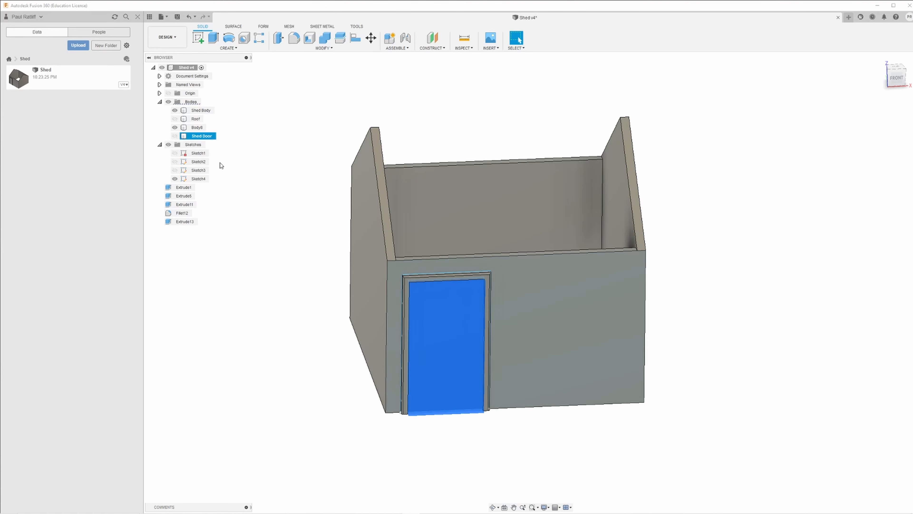
pyautogui.press('v')
# - Cut the door opening through the front wall by extruding the inner door profile about 0.511 cm inward with the Cut operation
pyautogui.moveTo(293, 309)
pyautogui.keyDown('shift'); pyautogui.mouseDown(button='middle')
pyautogui.moveTo(279, 287)
pyautogui.moveTo(274, 294)
pyautogui.moveTo(289, 304)
pyautogui.mouseUp(button='middle'); pyautogui.keyUp('shift')
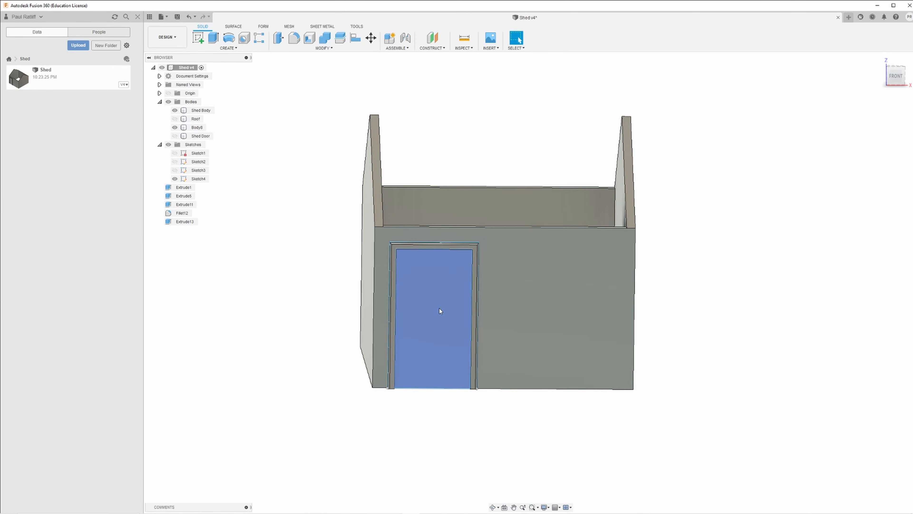
pyautogui.press('e')
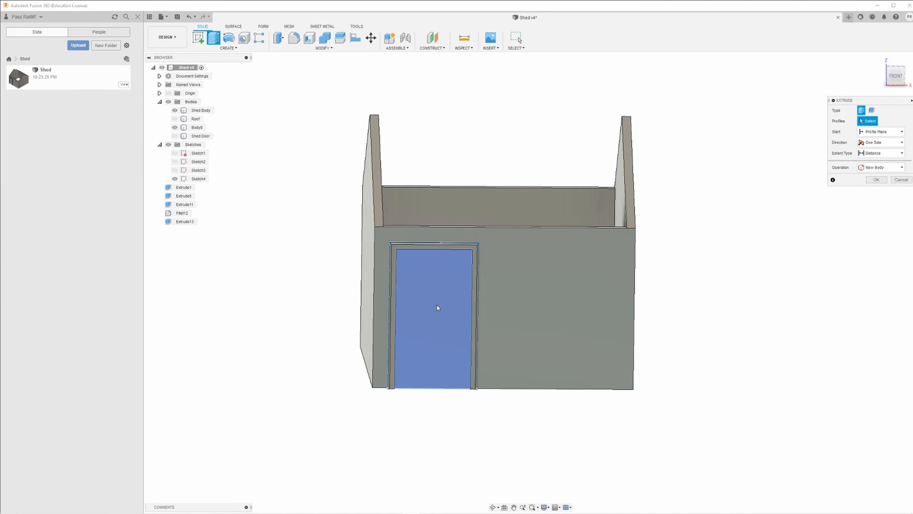
pyautogui.click(431, 312)
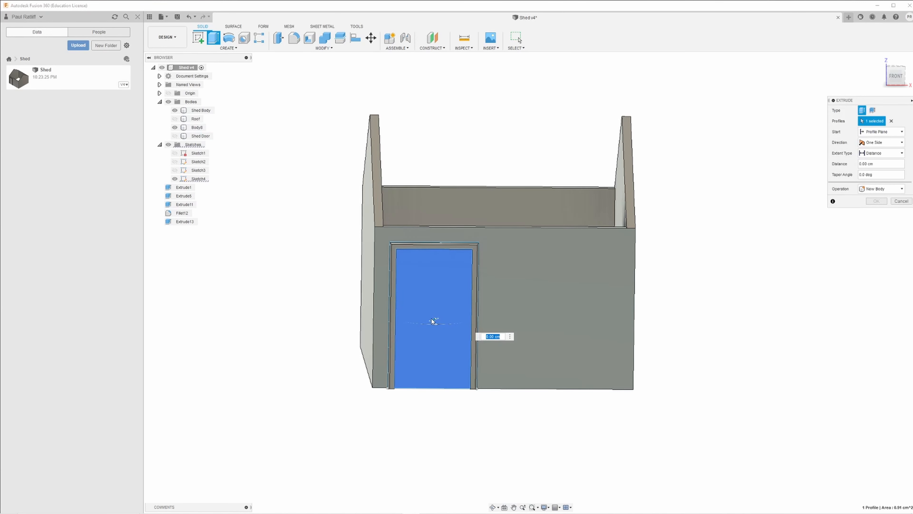
pyautogui.keyDown('shift'); pyautogui.moveTo(431, 322); pyautogui.dragTo(454, 391, button='middle'); pyautogui.keyUp('shift')
pyautogui.moveTo(455, 390); pyautogui.dragTo(438, 340)
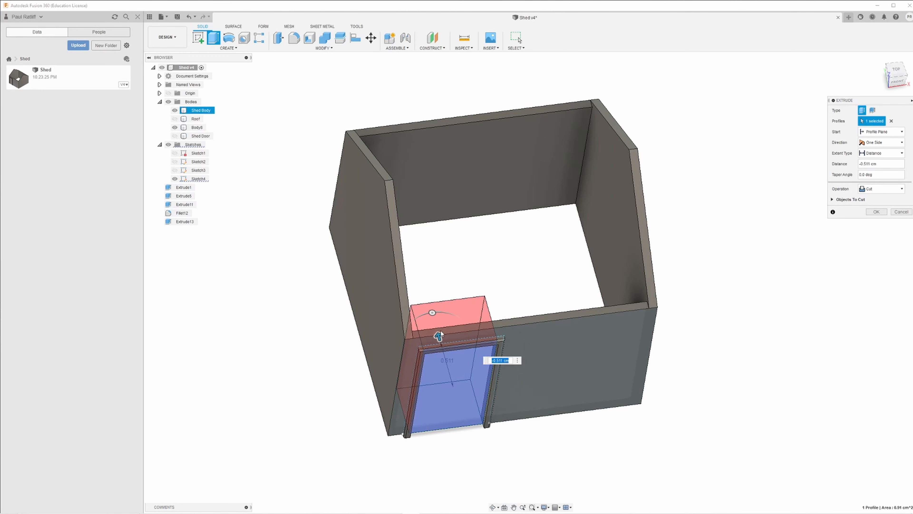
pyautogui.keyDown('shift'); pyautogui.moveTo(517, 336); pyautogui.dragTo(507, 310, button='middle'); pyautogui.keyUp('shift')
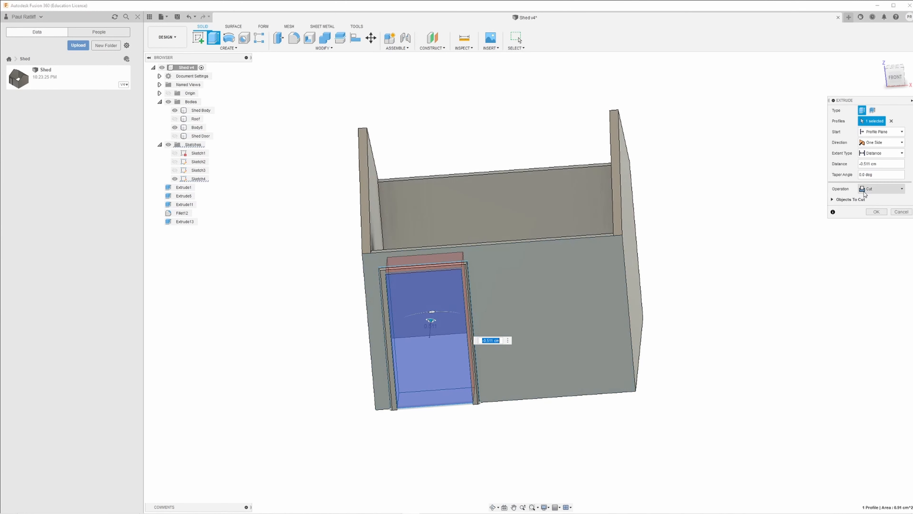
pyautogui.keyDown('shift'); pyautogui.moveTo(718, 271); pyautogui.dragTo(721, 263, button='middle'); pyautogui.keyUp('shift')
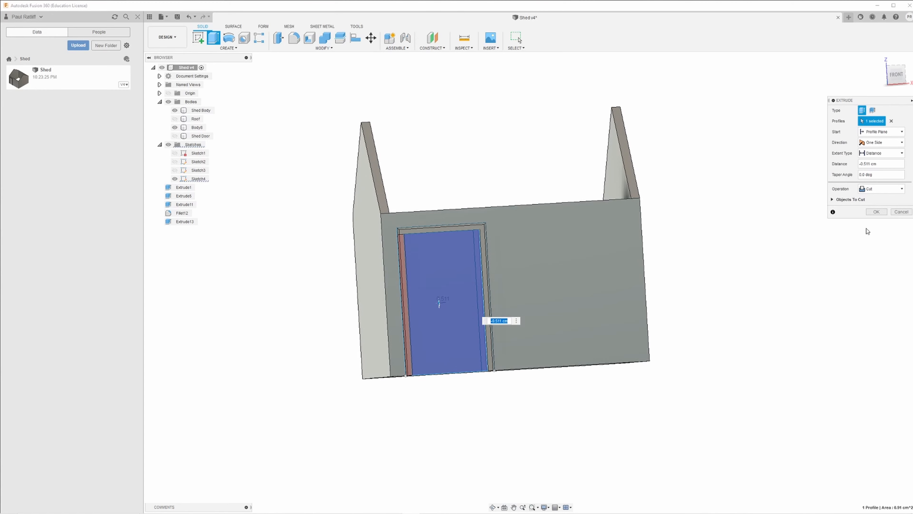
pyautogui.click(877, 212)
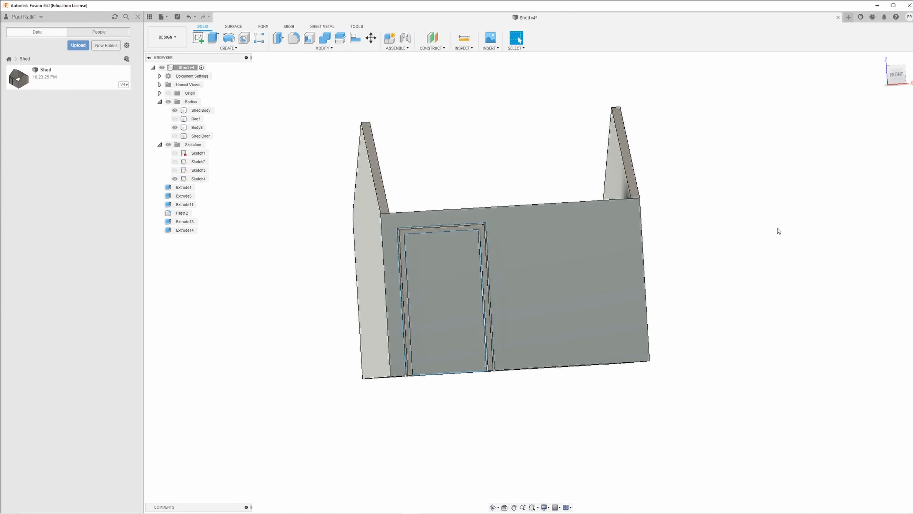
pyautogui.moveTo(614, 267)
pyautogui.keyDown('shift'); pyautogui.mouseDown(button='middle')
pyautogui.moveTo(612, 298)
pyautogui.moveTo(620, 284)
pyautogui.mouseUp(button='middle'); pyautogui.keyUp('shift')
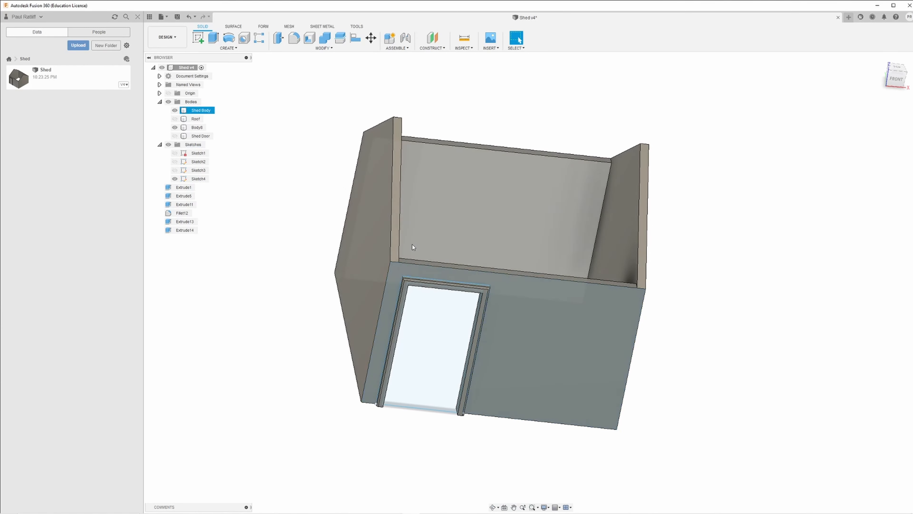
# - Hide Sketch4 and check the door opening with the Shed Door body shown and hidden again
pyautogui.click(177, 171)
pyautogui.click(175, 179)
pyautogui.moveTo(281, 281)
pyautogui.keyDown('shift'); pyautogui.mouseDown(button='middle')
pyautogui.moveTo(269, 259)
pyautogui.moveTo(234, 255)
pyautogui.moveTo(289, 263)
pyautogui.moveTo(284, 279)
pyautogui.moveTo(271, 272)
pyautogui.mouseUp(button='middle'); pyautogui.keyUp('shift')
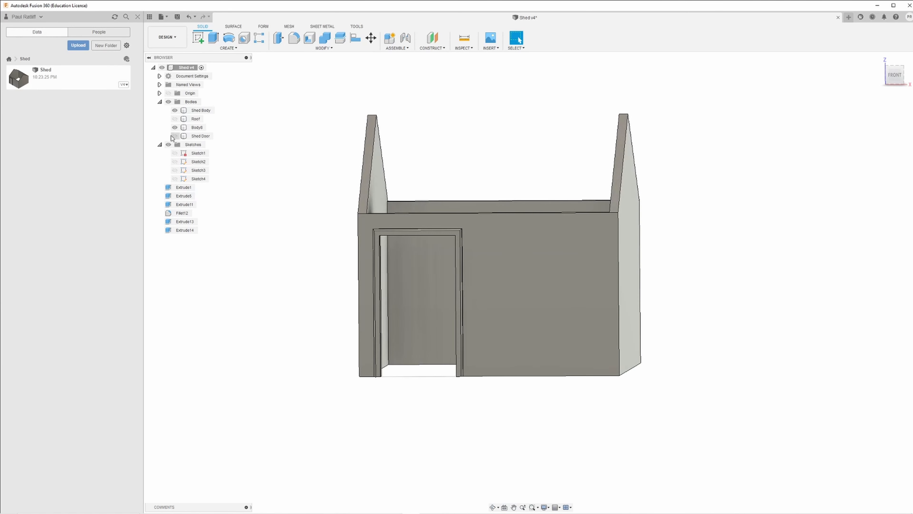
pyautogui.click(175, 136)
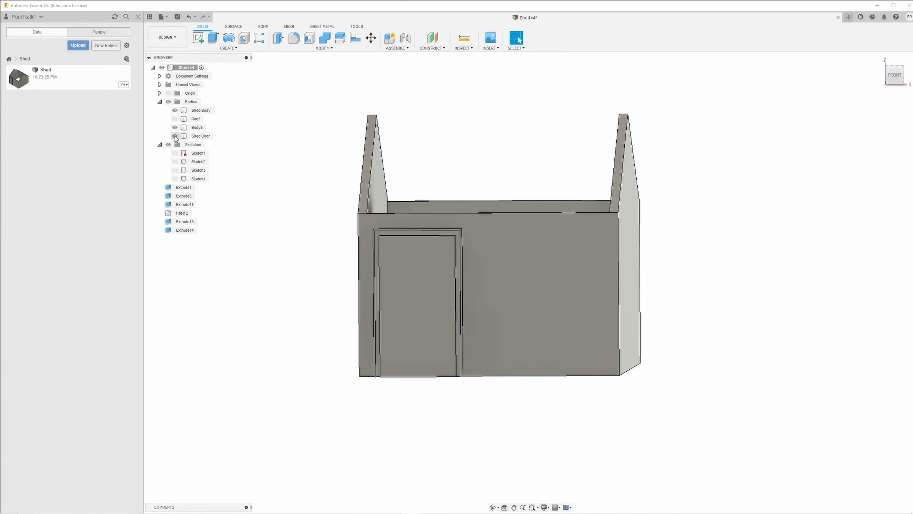
pyautogui.click(175, 137)
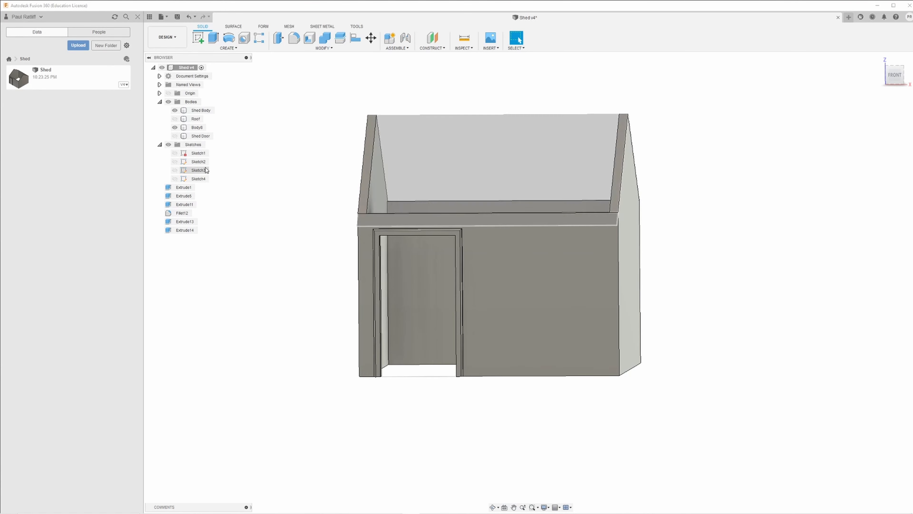
pyautogui.moveTo(259, 217)
pyautogui.keyDown('shift'); pyautogui.mouseDown(button='middle')
pyautogui.moveTo(273, 243)
pyautogui.moveTo(255, 226)
pyautogui.moveTo(275, 228)
pyautogui.moveTo(262, 228)
pyautogui.mouseUp(button='middle'); pyautogui.keyUp('shift')
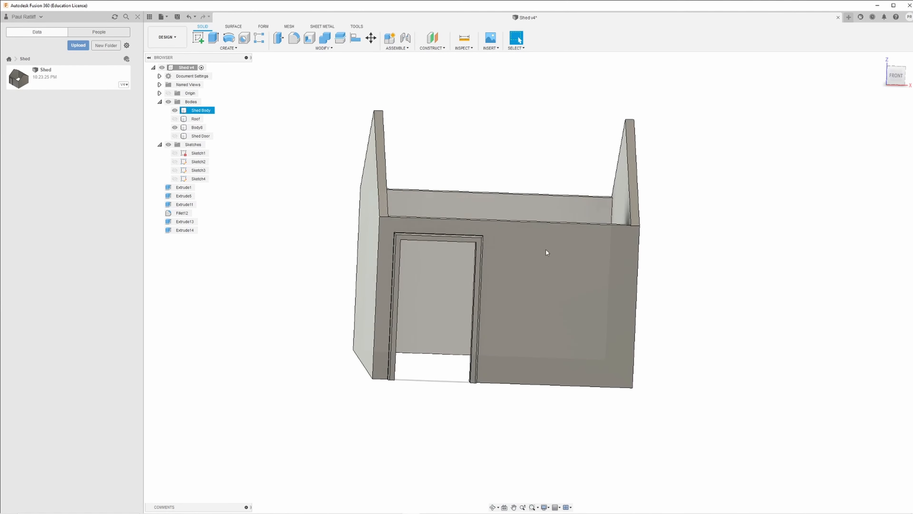
pyautogui.click(896, 76)
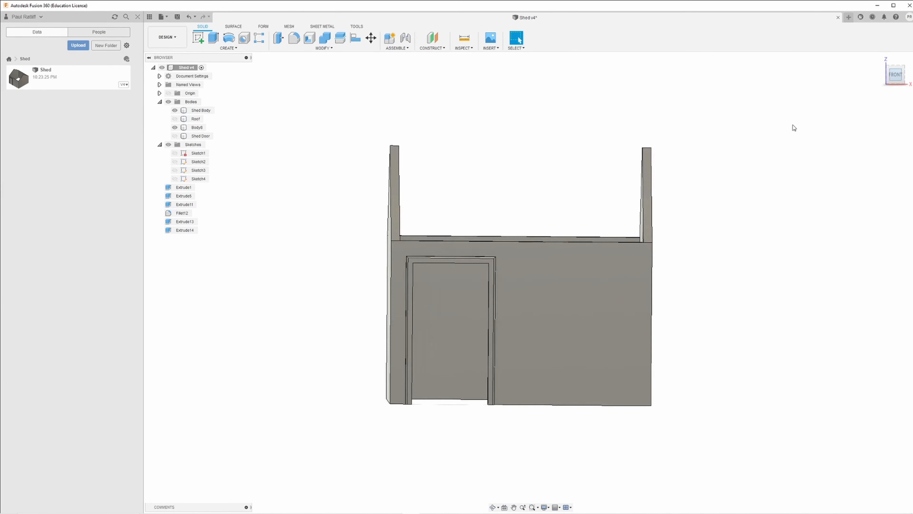
pyautogui.moveTo(680, 271); pyautogui.dragTo(580, 240, button='middle')
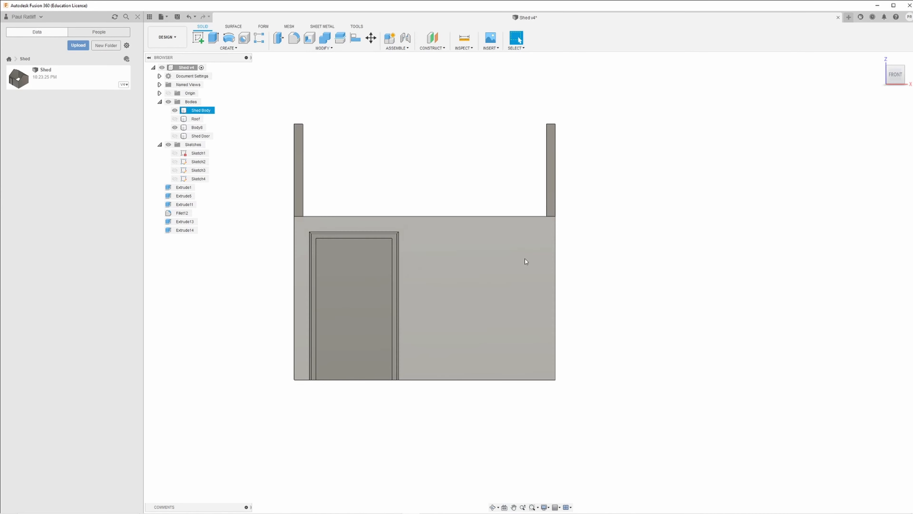
pyautogui.keyDown('shift'); pyautogui.moveTo(579, 284); pyautogui.dragTo(602, 206, button='middle'); pyautogui.keyUp('shift')
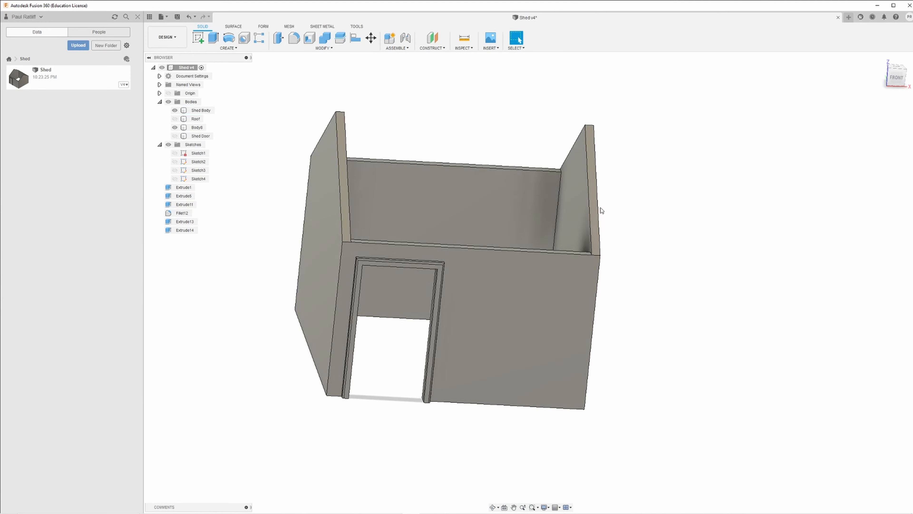
# - Rename the door frame body as Shed Door Trim
pyautogui.click(896, 77)
pyautogui.moveTo(806, 259); pyautogui.dragTo(758, 137, button='middle')
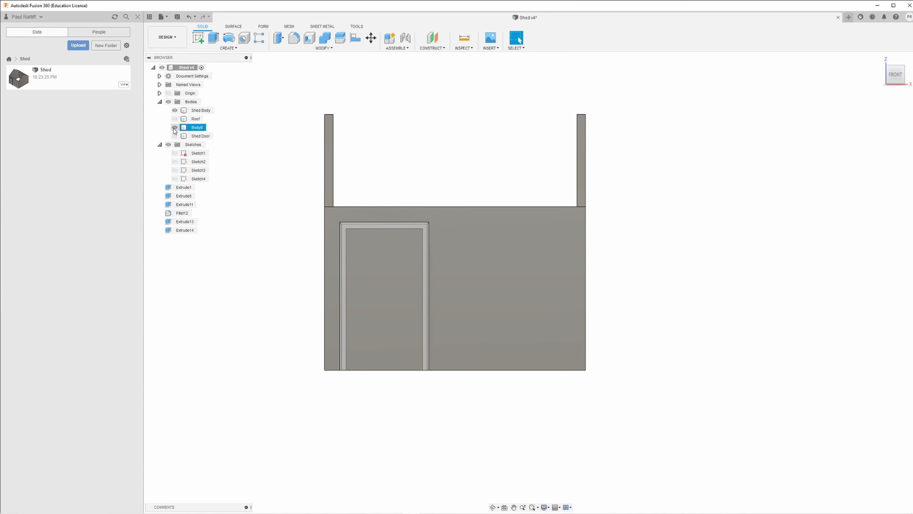
pyautogui.doubleClick(197, 127)
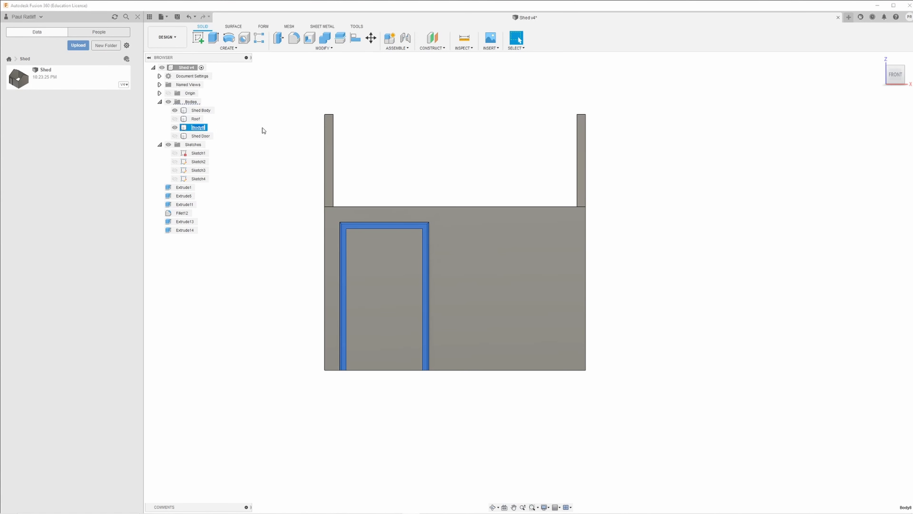
pyautogui.write('D')
pyautogui.press('BackSpace')
pyautogui.press('BackSpace')
pyautogui.write('or Trim')
pyautogui.press('Return')
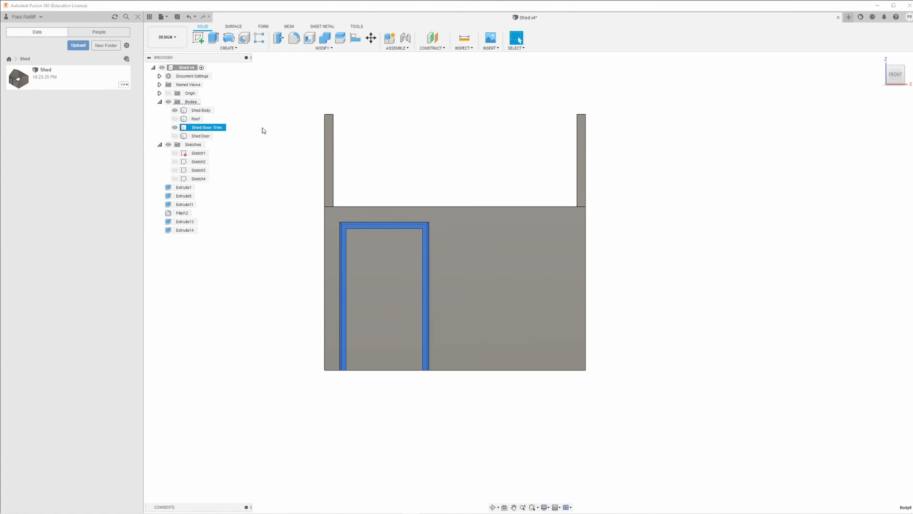
pyautogui.click(260, 164)
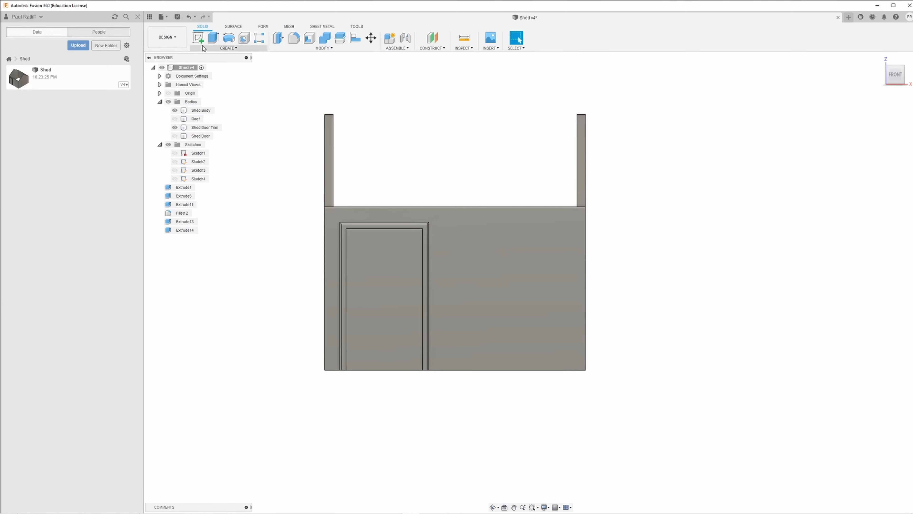
# - Start a new sketch on the front wall face and draw a window rectangle to the right of the door
pyautogui.click(198, 38)
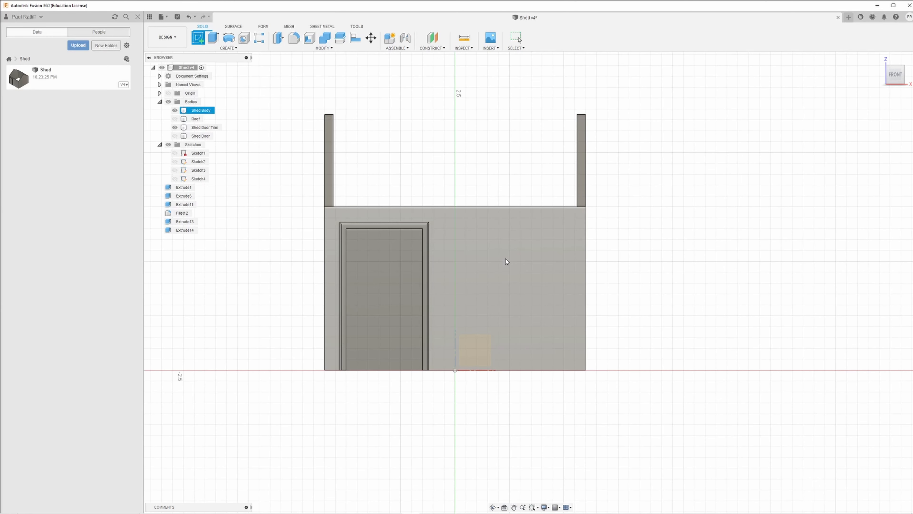
pyautogui.click(506, 259)
pyautogui.moveTo(544, 293); pyautogui.dragTo(506, 256, button='middle')
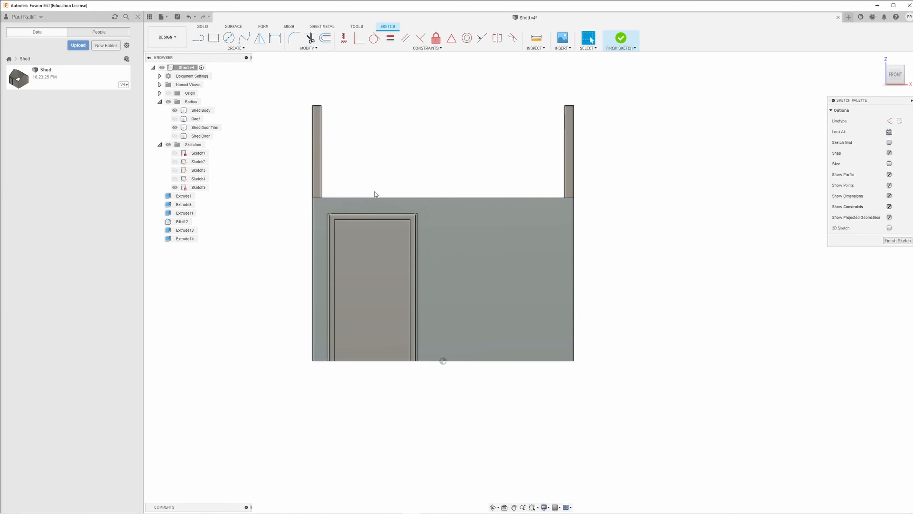
pyautogui.click(212, 40)
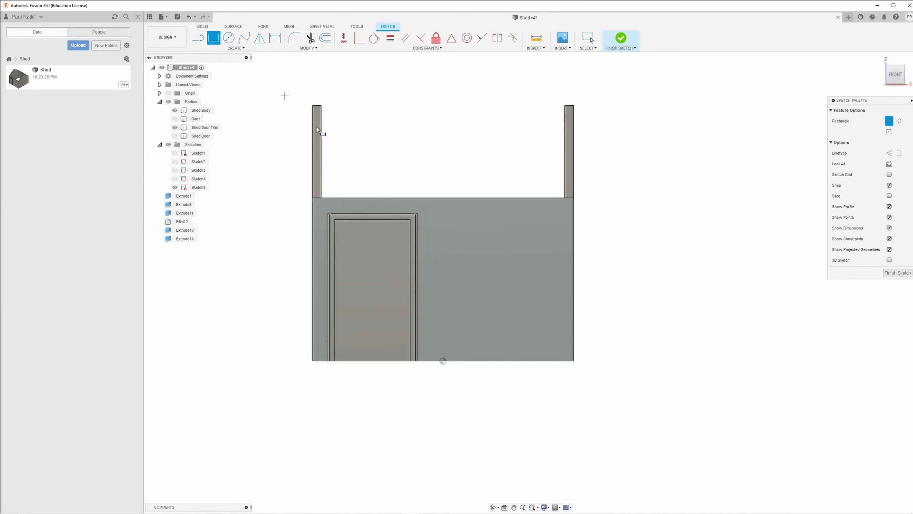
pyautogui.click(468, 237)
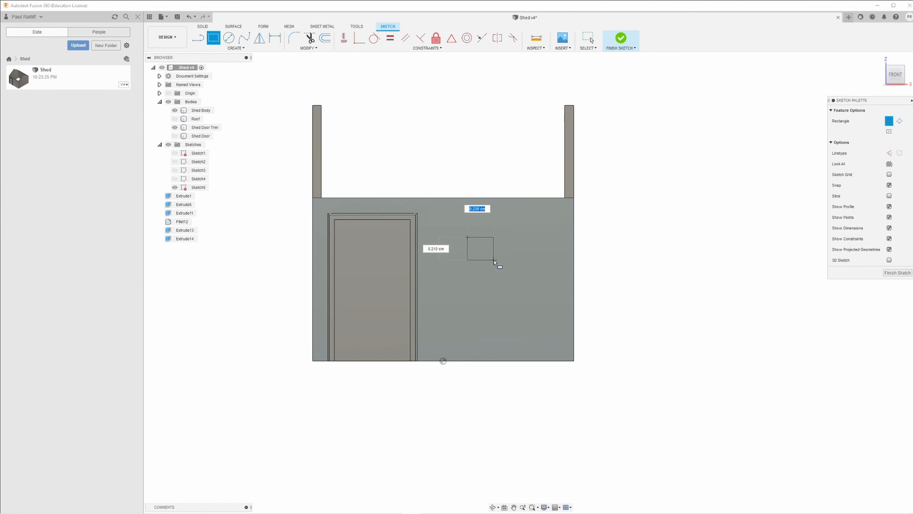
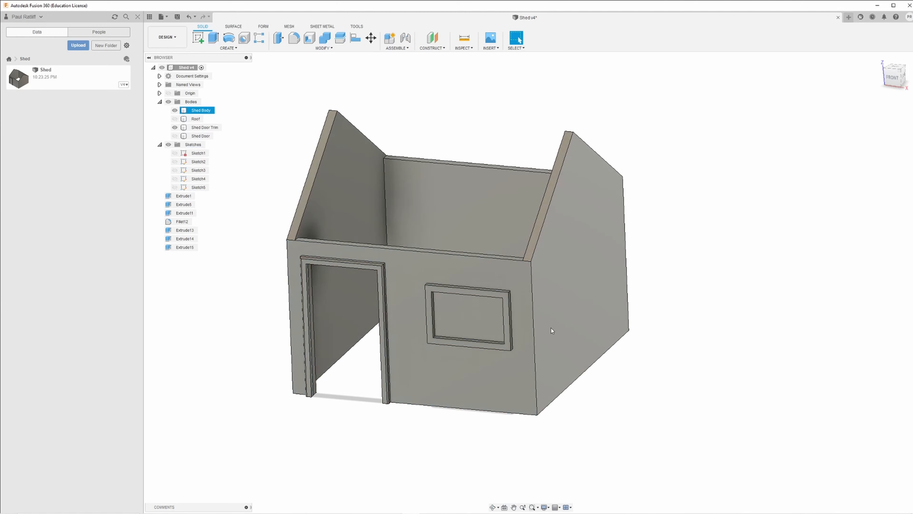
# - Fillet the four outer front edges of the window frame with a radius of about 0.023 cm
pyautogui.moveTo(550, 328)
pyautogui.keyDown('shift'); pyautogui.mouseDown(button='middle')
pyautogui.moveTo(557, 320)
pyautogui.moveTo(583, 333)
pyautogui.moveTo(554, 325)
pyautogui.moveTo(543, 335)
pyautogui.mouseUp(button='middle'); pyautogui.keyUp('shift')
pyautogui.scroll(5, 531, 322)
pyautogui.press('Escape')
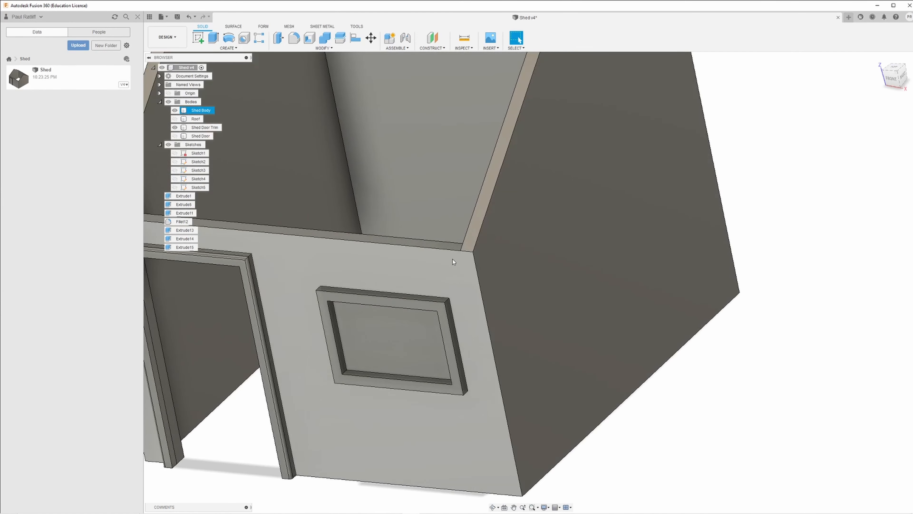
pyautogui.click(296, 39)
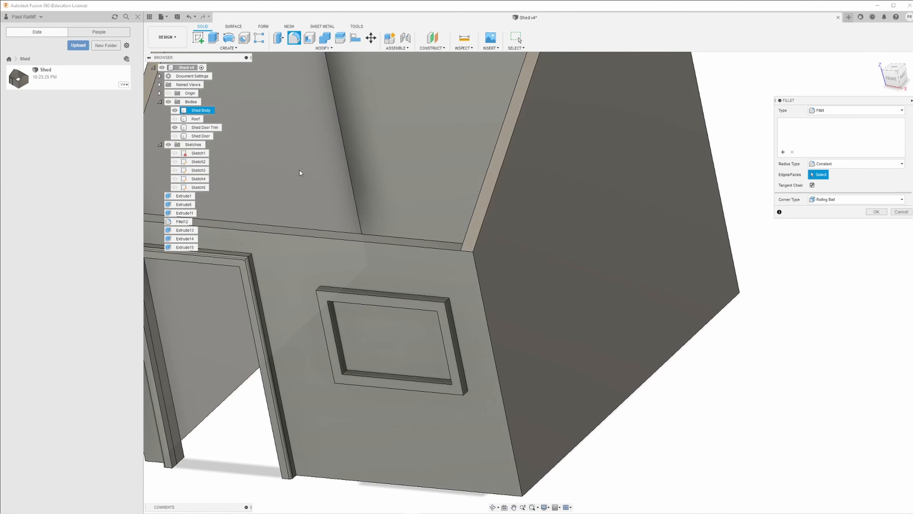
pyautogui.click(364, 294)
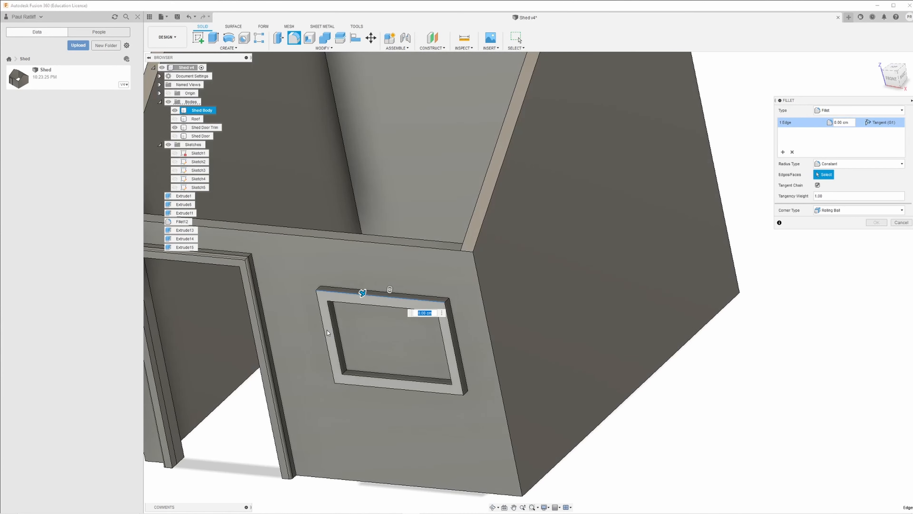
pyautogui.click(323, 330)
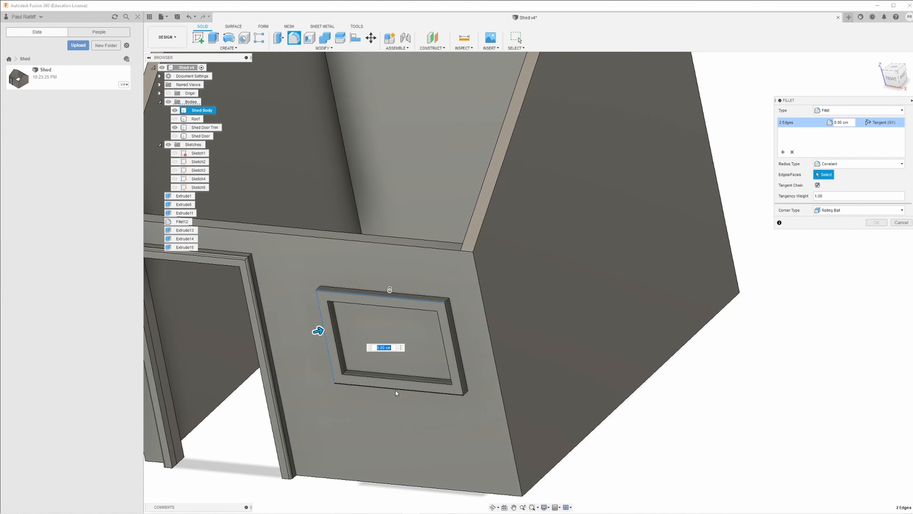
pyautogui.click(395, 389)
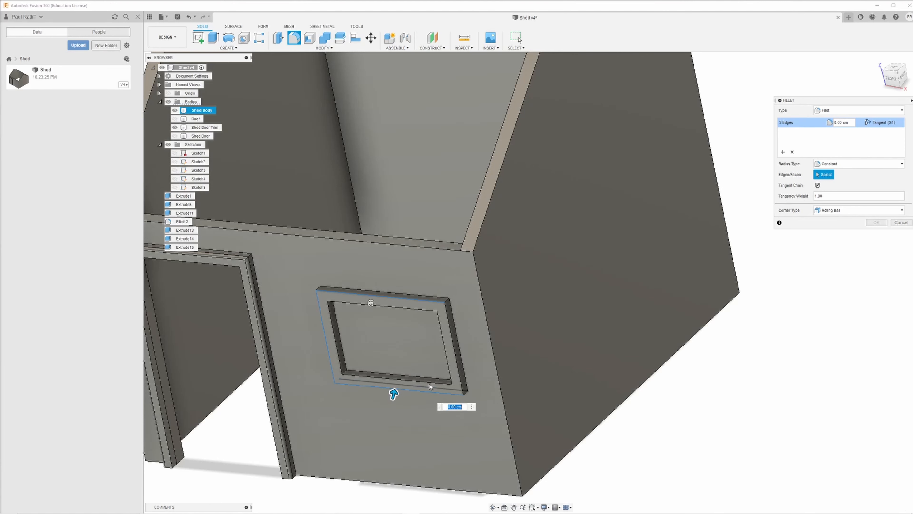
pyautogui.click(457, 359)
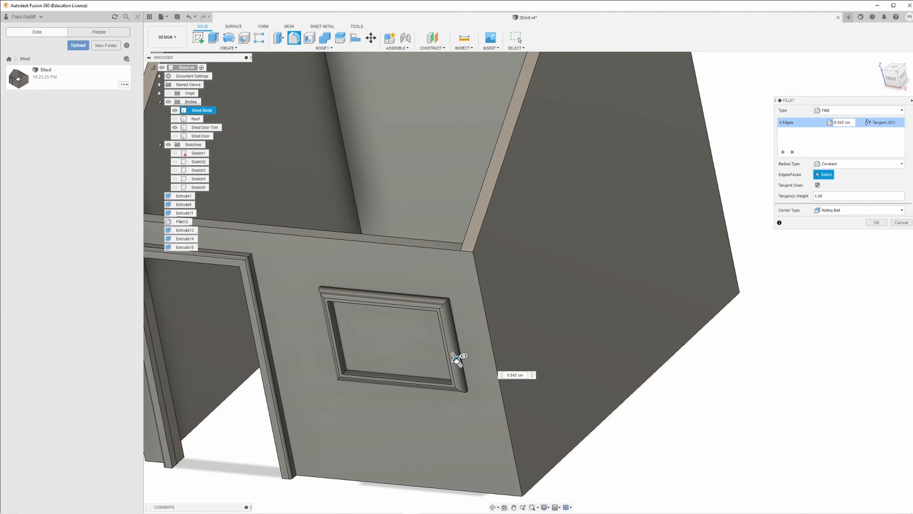
pyautogui.moveTo(457, 361); pyautogui.dragTo(457, 360)
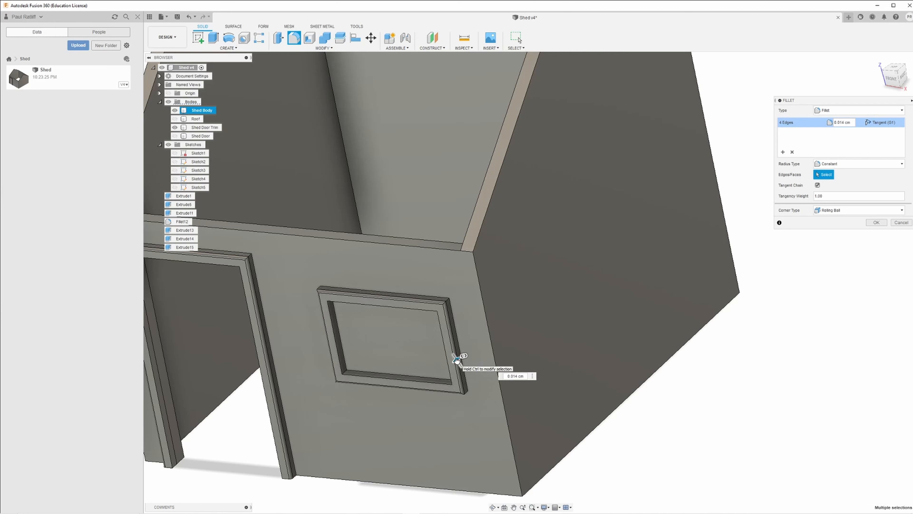
pyautogui.moveTo(457, 360); pyautogui.dragTo(456, 360)
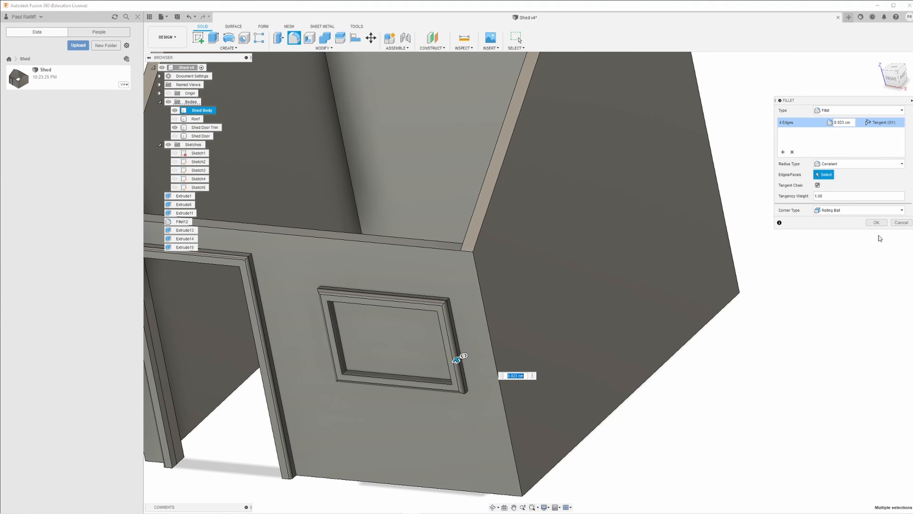
pyautogui.click(875, 223)
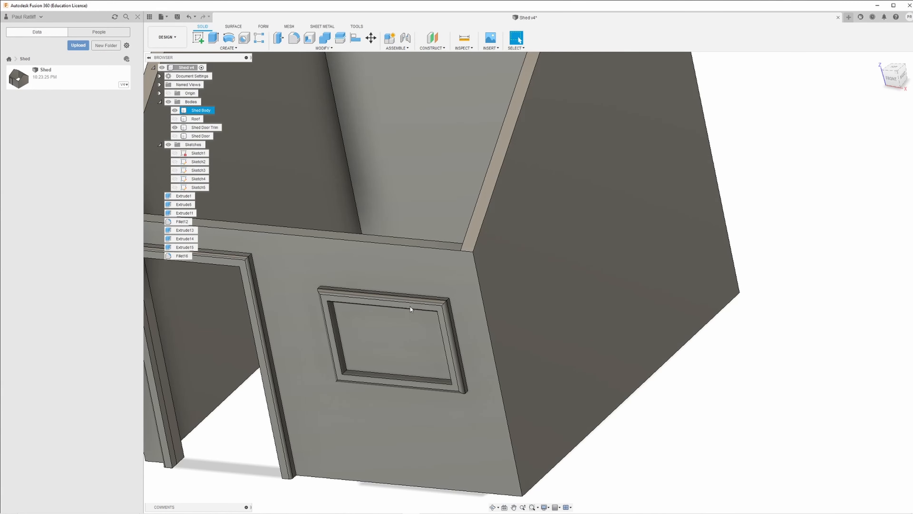
pyautogui.click(428, 277)
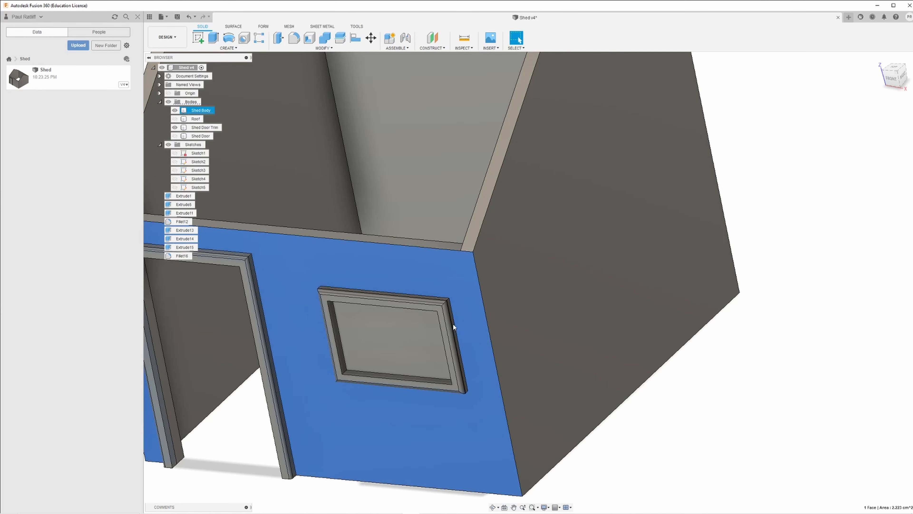
pyautogui.keyDown('shift'); pyautogui.moveTo(453, 324); pyautogui.dragTo(481, 306, button='middle'); pyautogui.keyUp('shift')
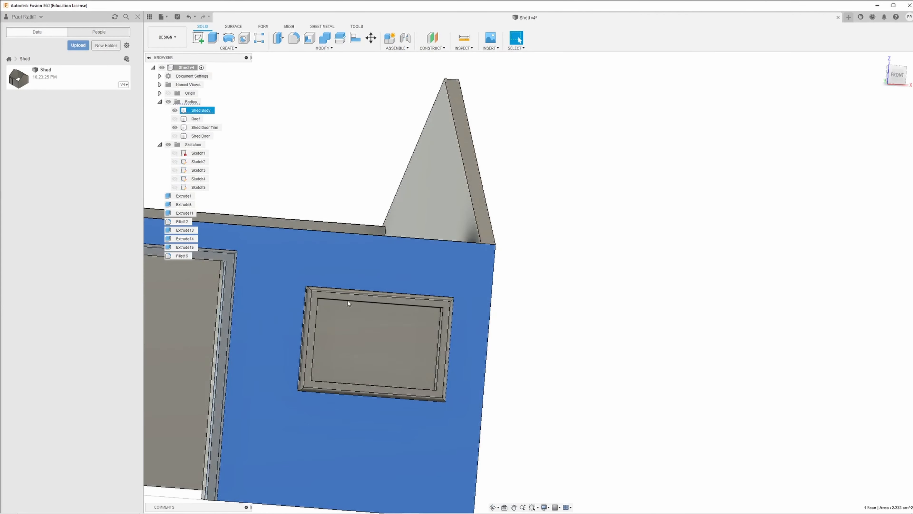
# - Check whether the window frame is part of the Shed Body or a separate body
pyautogui.keyDown('shift'); pyautogui.moveTo(347, 301); pyautogui.dragTo(363, 310, button='middle'); pyautogui.keyUp('shift')
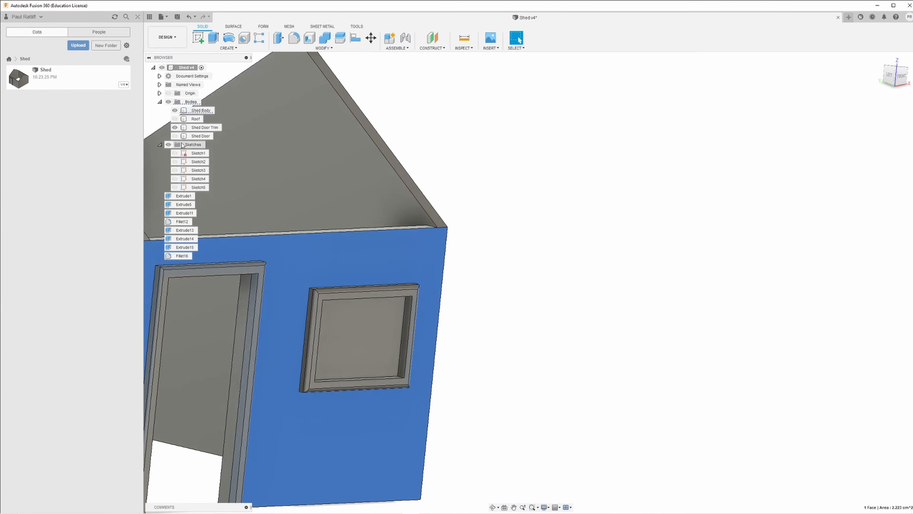
pyautogui.keyDown('shift'); pyautogui.moveTo(275, 213); pyautogui.dragTo(514, 230, button='middle'); pyautogui.keyUp('shift')
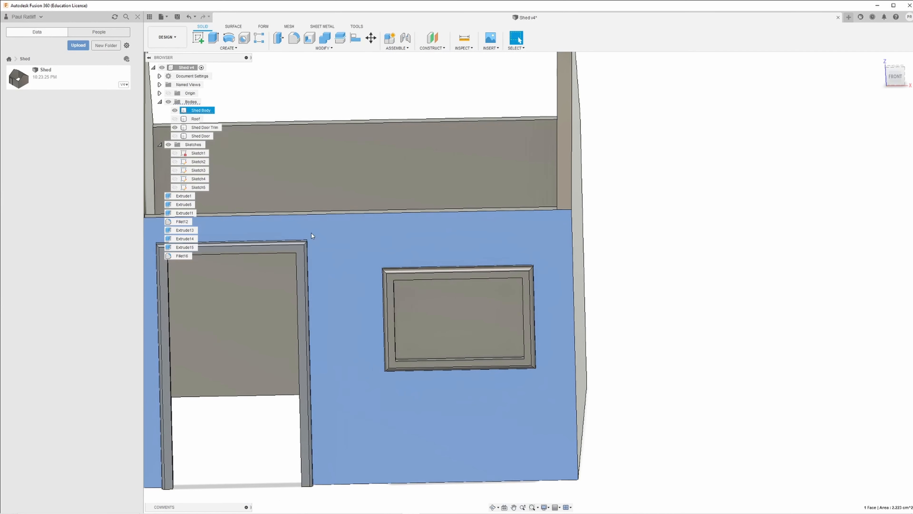
pyautogui.click(633, 229)
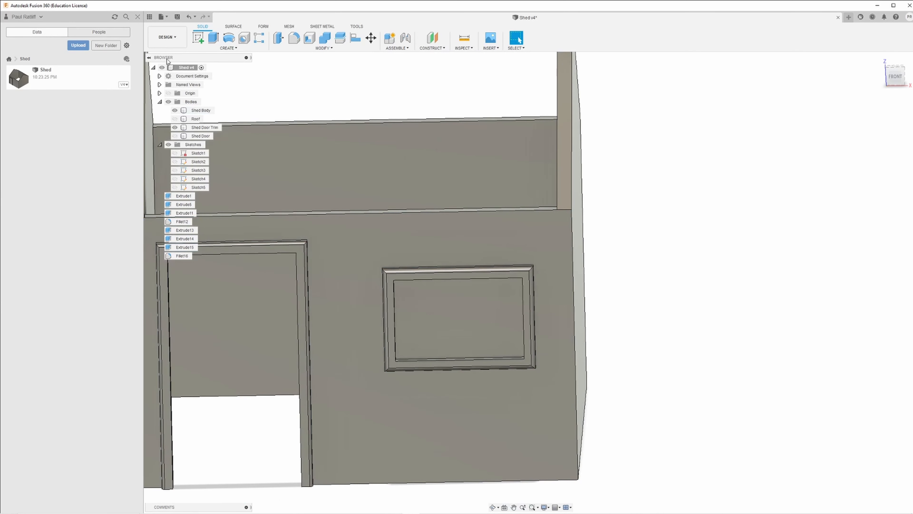
pyautogui.click(201, 110)
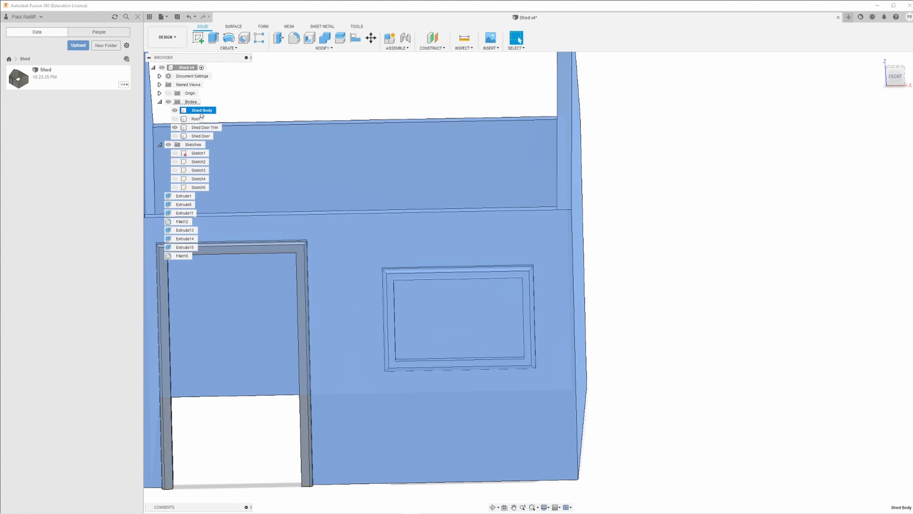
pyautogui.doubleClick(201, 113)
pyautogui.click(352, 64)
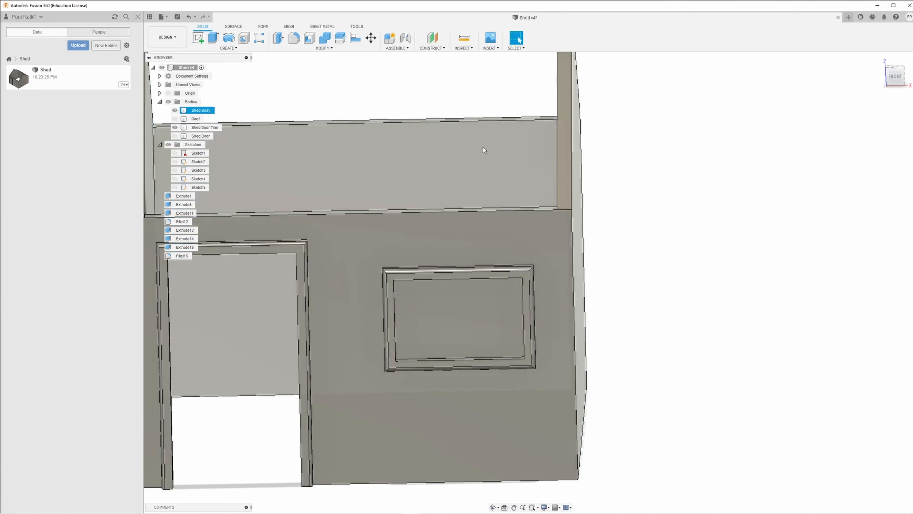
# - Undo the window frame's fillet and extrusion, going back to the window sketch on the front wall
pyautogui.click(607, 204)
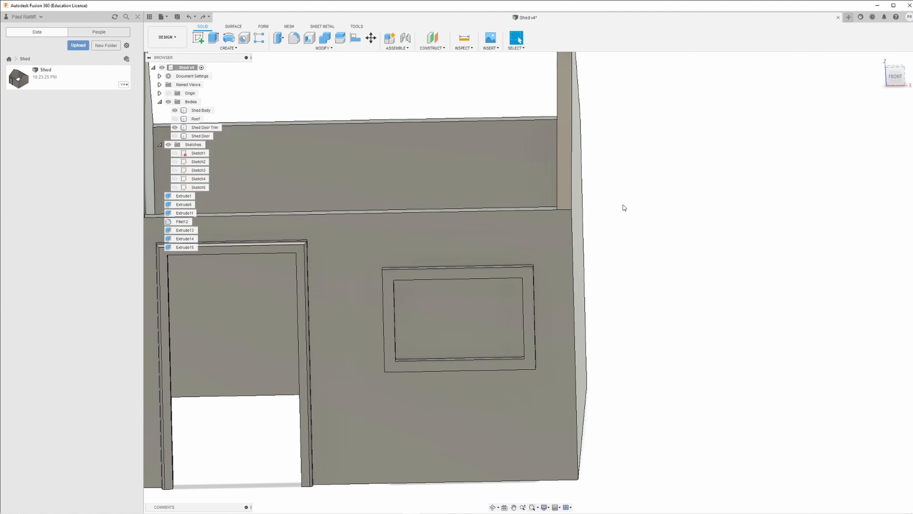
pyautogui.hotkey('ctrl', 'z')
pyautogui.hotkey('ctrl', 'z')
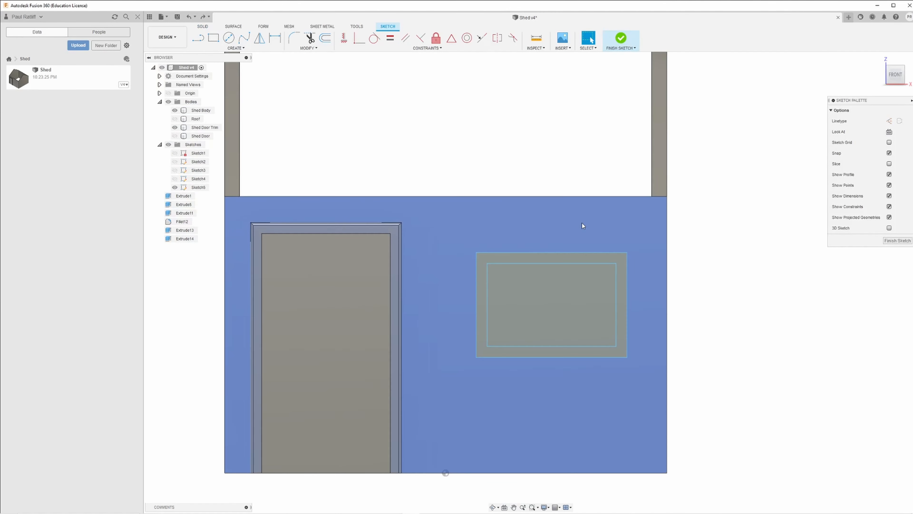
# - Extrude the window frame profile between the two rectangles 0.06 cm as a new body
pyautogui.press('e')
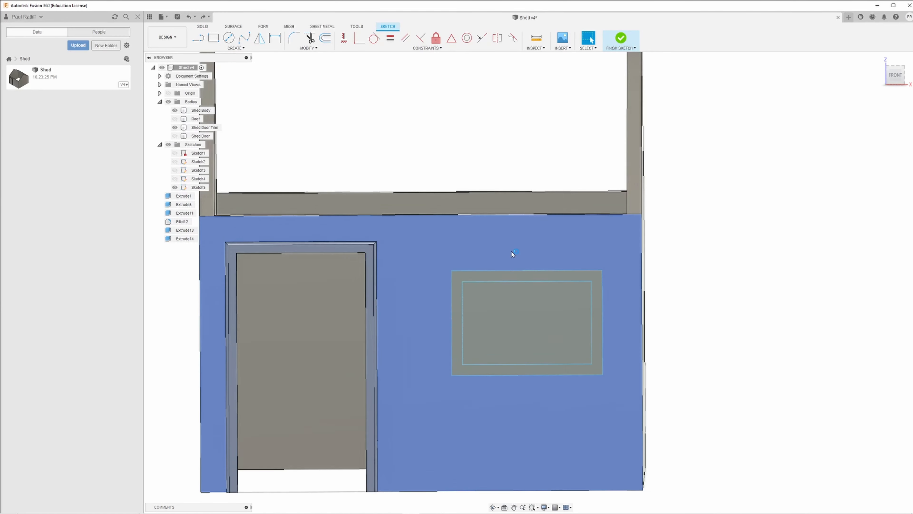
pyautogui.click(490, 271)
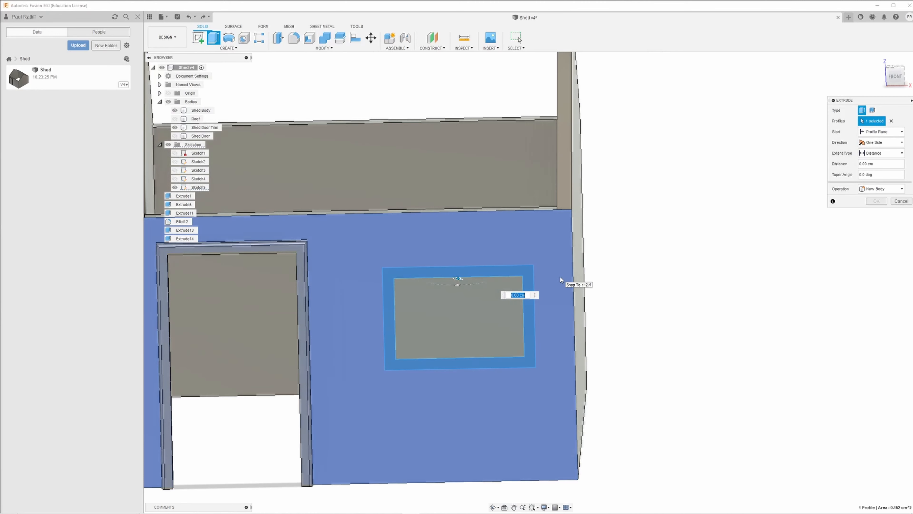
pyautogui.write('.06')
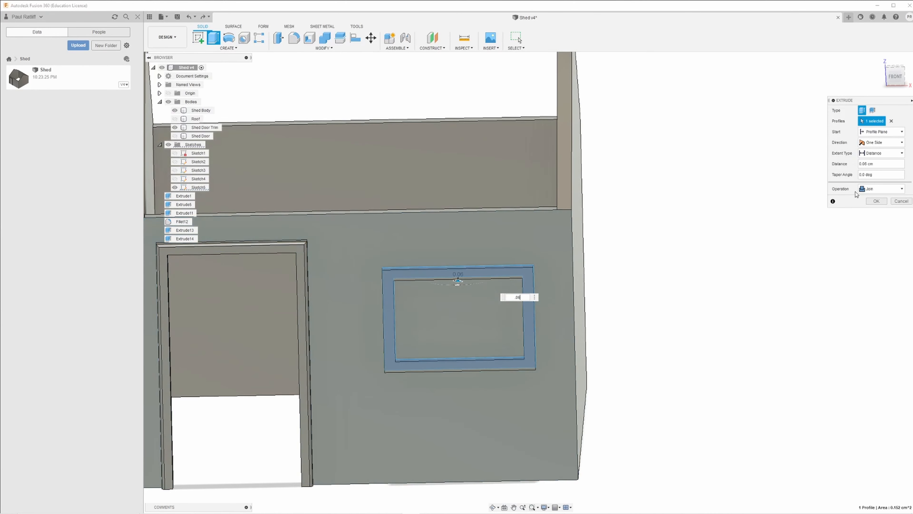
pyautogui.click(863, 190)
pyautogui.click(866, 220)
pyautogui.click(874, 202)
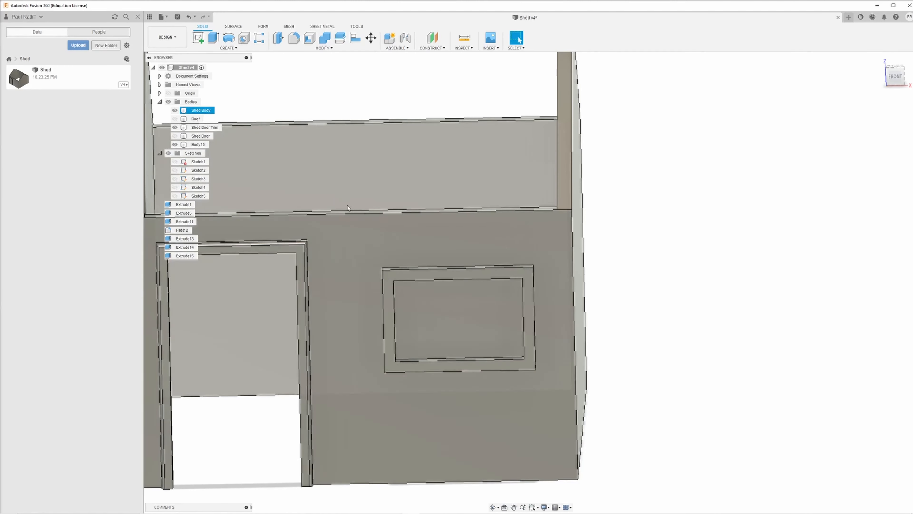
pyautogui.click(294, 37)
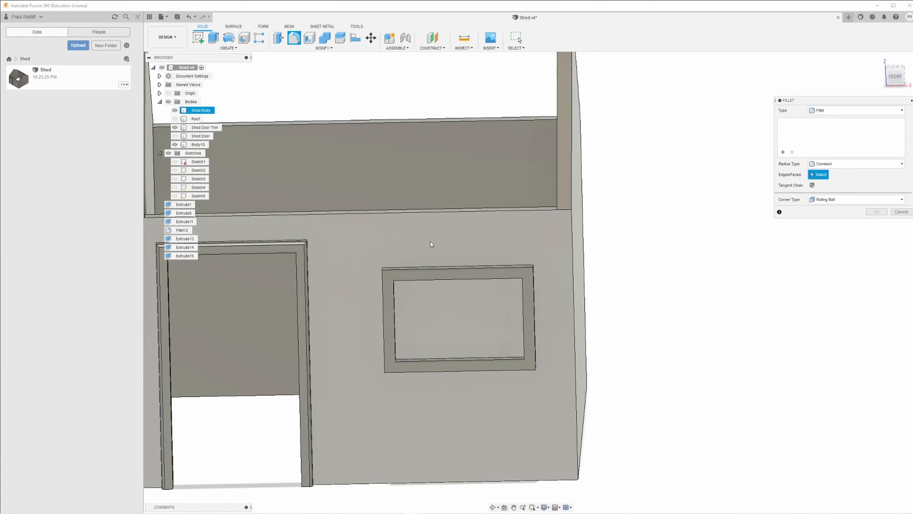
pyautogui.click(433, 268)
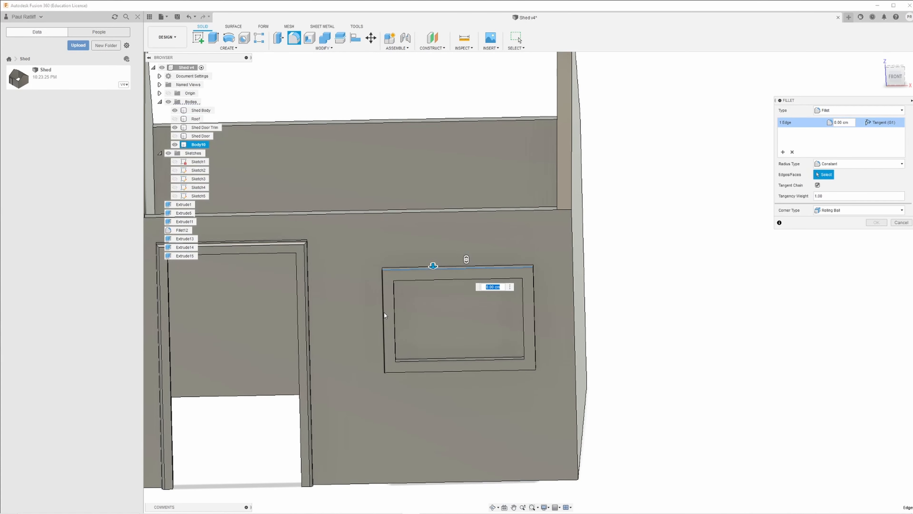
pyautogui.click(384, 312)
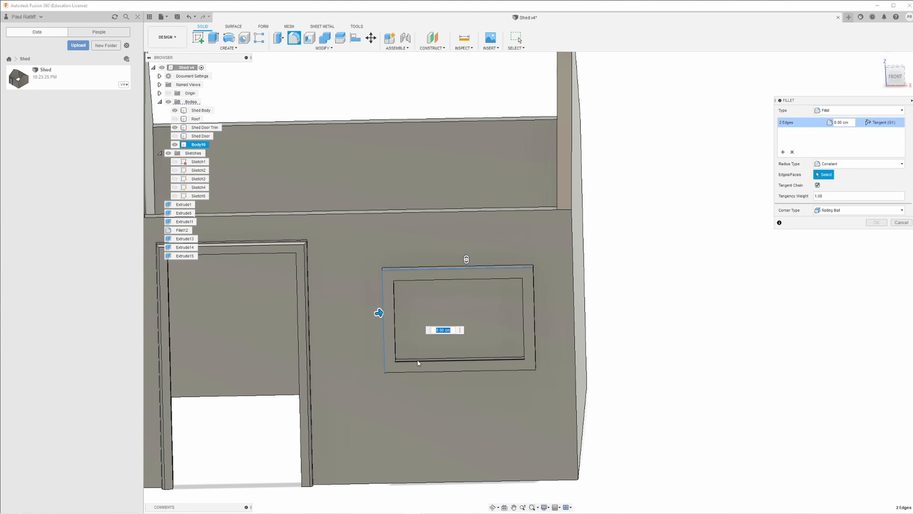
pyautogui.click(438, 373)
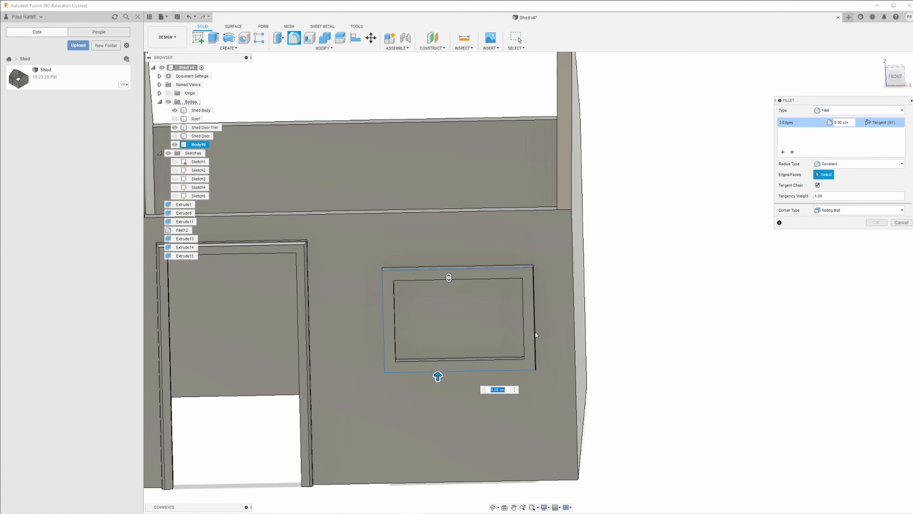
pyautogui.click(535, 334)
pyautogui.write('.1')
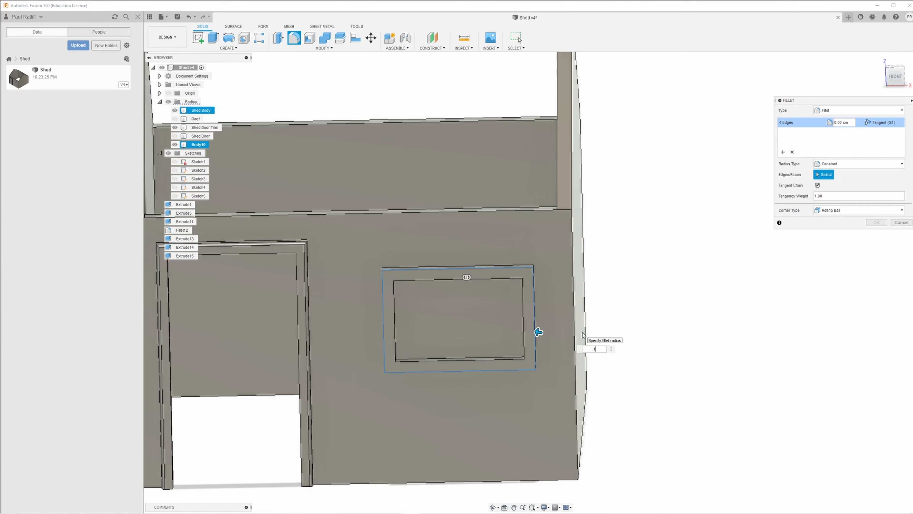
pyautogui.write('4')
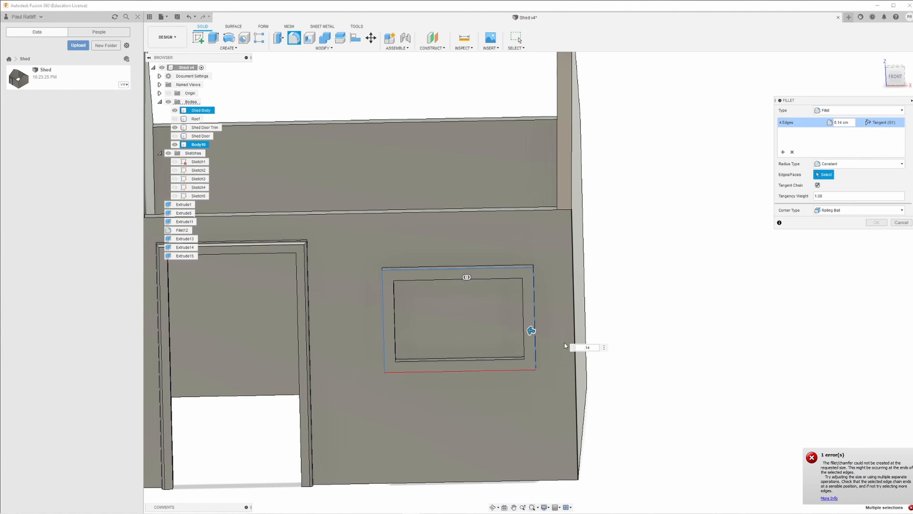
pyautogui.click(513, 373)
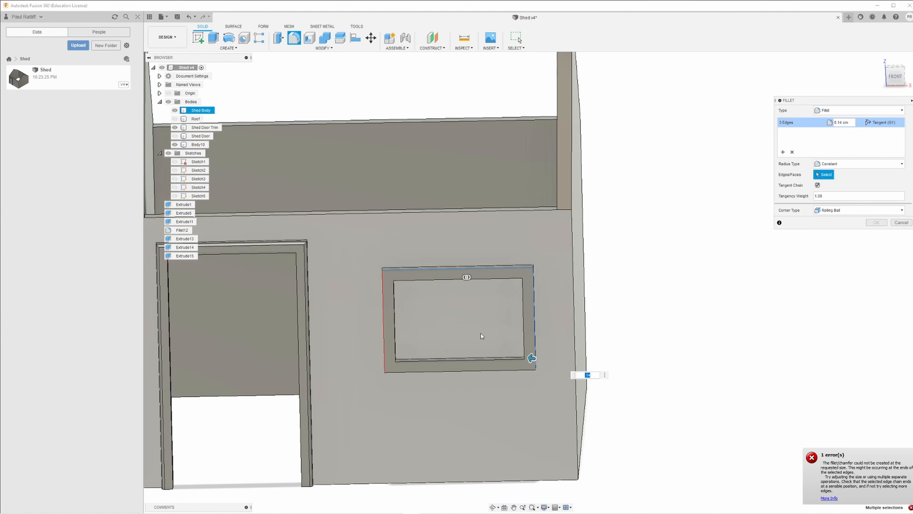
pyautogui.click(911, 221)
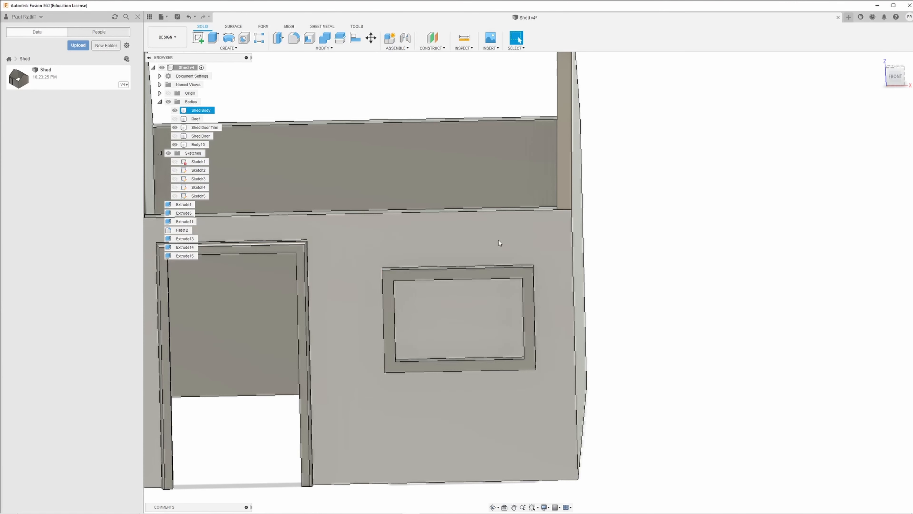
# - Fillet the four outer front edges of the window frame with a radius of about 0.014 cm
pyautogui.click(294, 37)
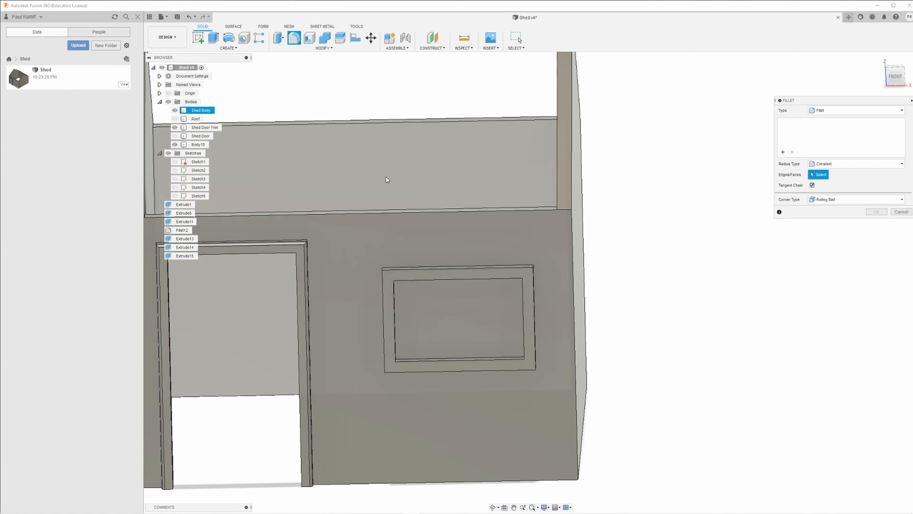
pyautogui.click(423, 266)
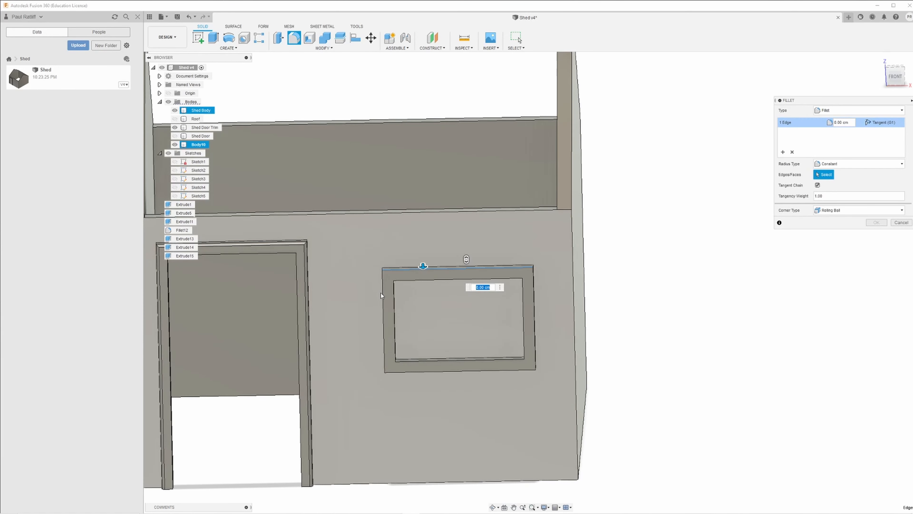
pyautogui.click(383, 295)
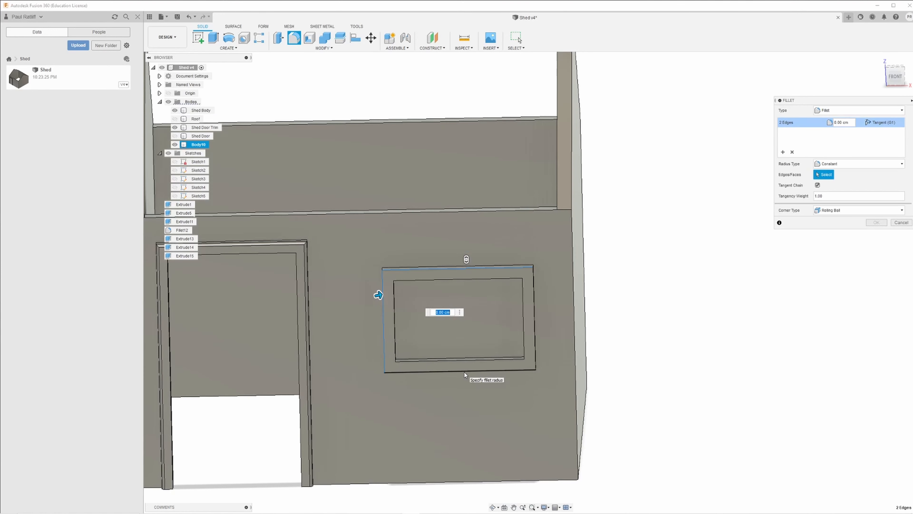
pyautogui.click(464, 372)
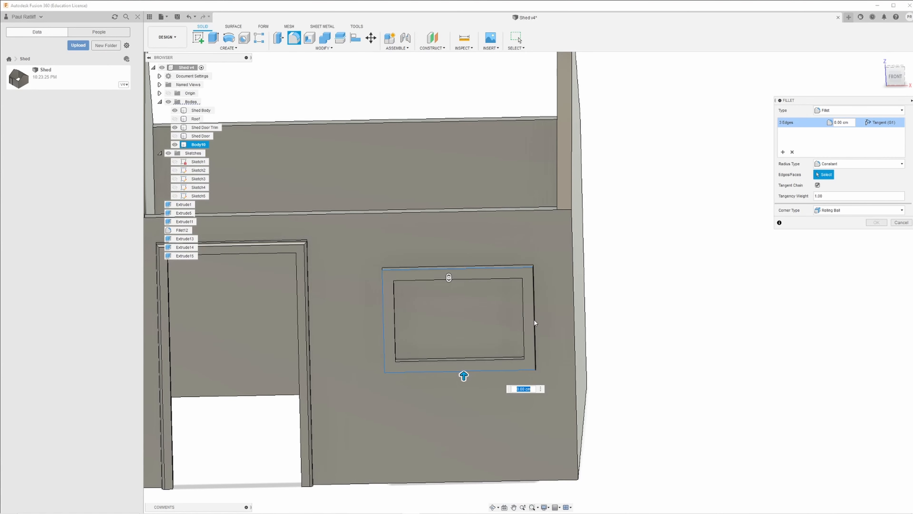
pyautogui.click(534, 321)
pyautogui.moveTo(533, 321); pyautogui.dragTo(535, 320)
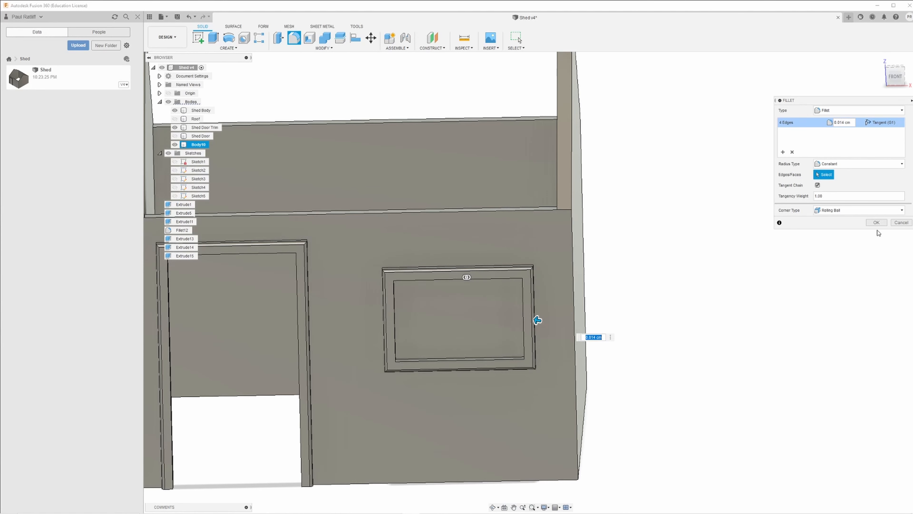
pyautogui.click(876, 223)
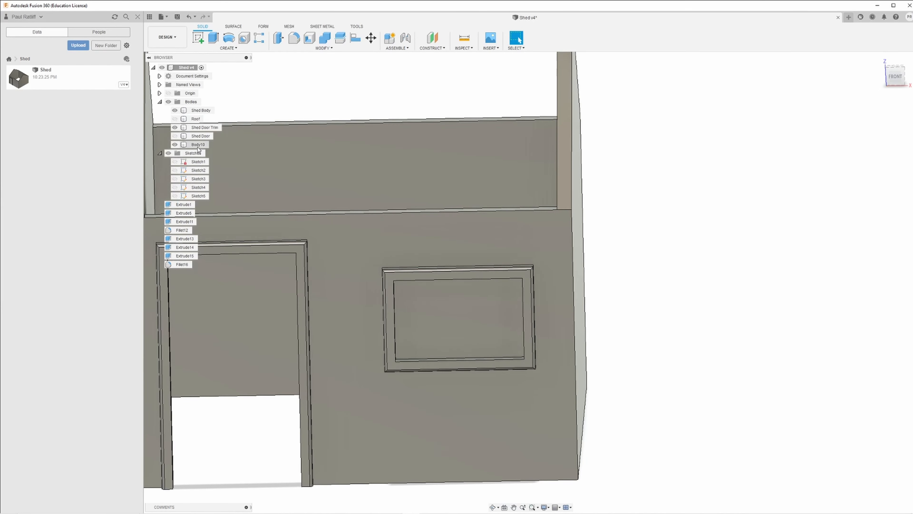
# - Rename the window frame body as Shed Window Trim
pyautogui.click(198, 145)
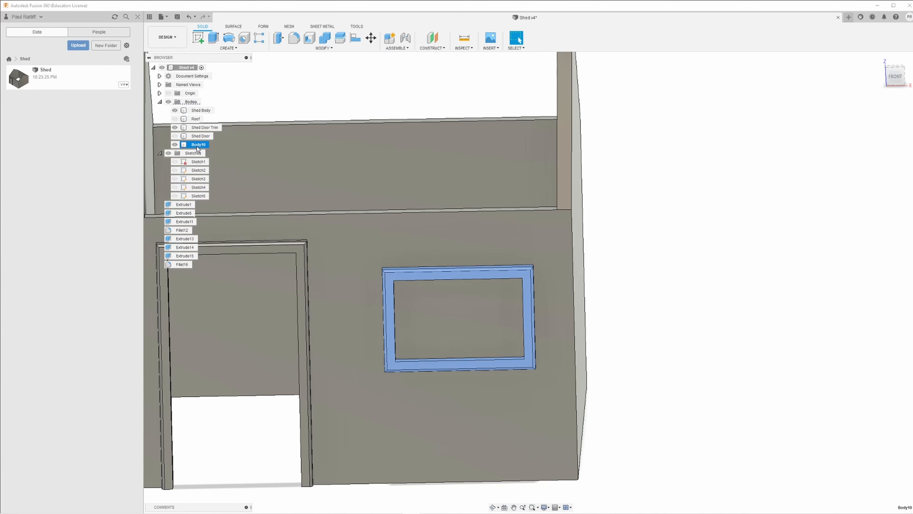
pyautogui.click(196, 147)
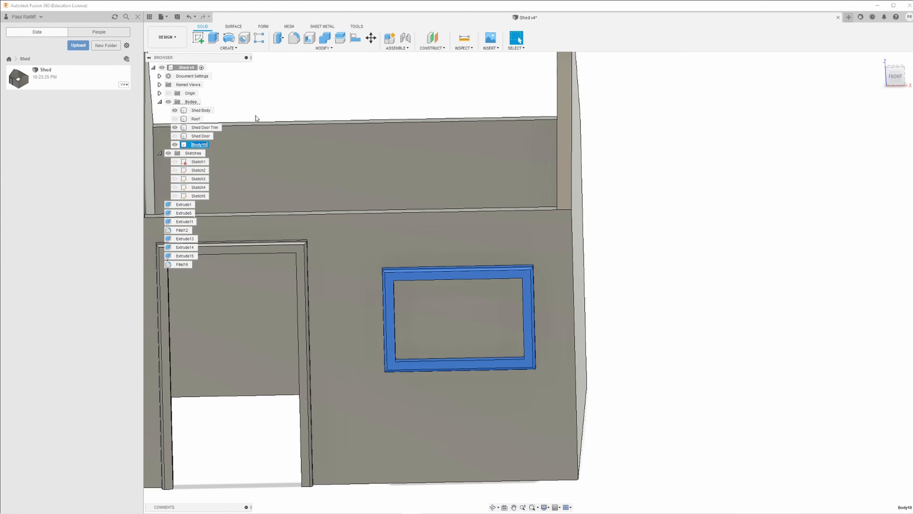
pyautogui.write('Shed Window')
pyautogui.write('rim')
pyautogui.press('BackSpace')
pyautogui.press('BackSpace')
pyautogui.press('BackSpace')
pyautogui.press('BackSpace')
pyautogui.write('Trim')
pyautogui.press('Return')
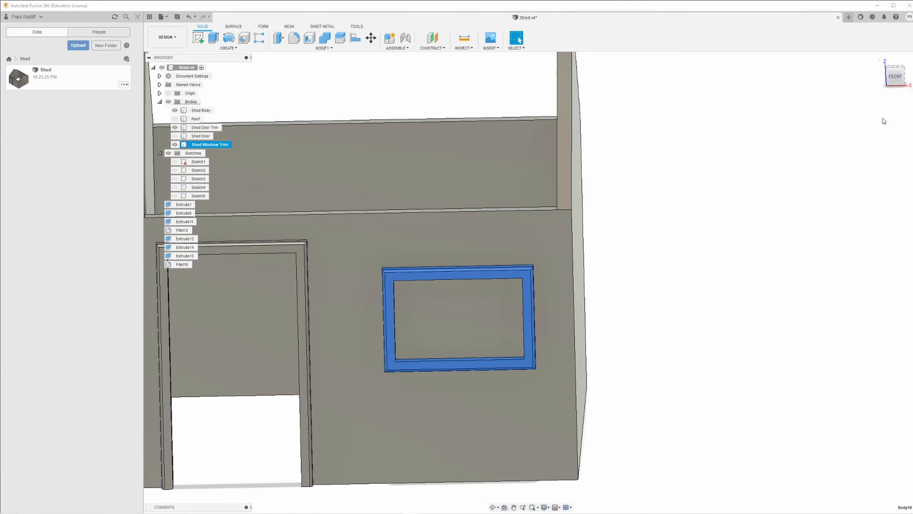
# - Cut the inner window rectangle about 2.77 cm backward through the front and rear walls, and hide the window sketch
pyautogui.click(894, 77)
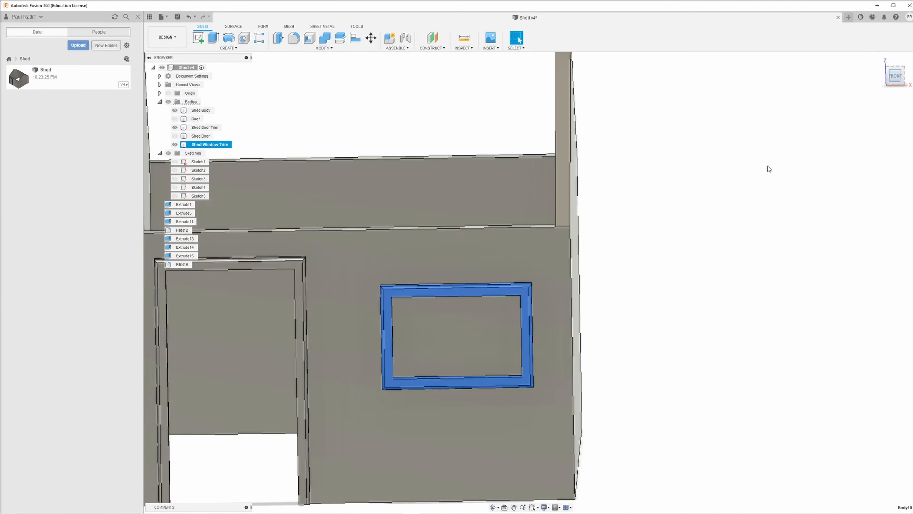
pyautogui.moveTo(658, 349); pyautogui.dragTo(741, 269, button='middle')
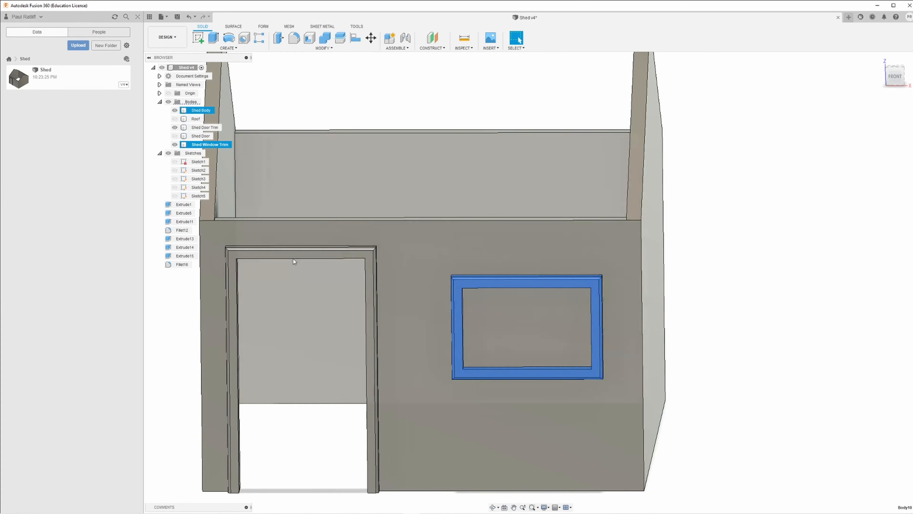
pyautogui.click(175, 196)
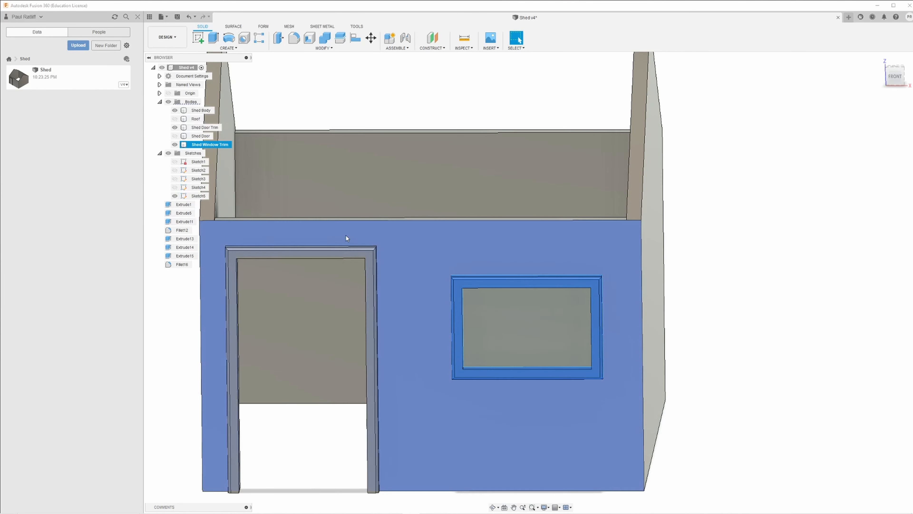
pyautogui.click(539, 323)
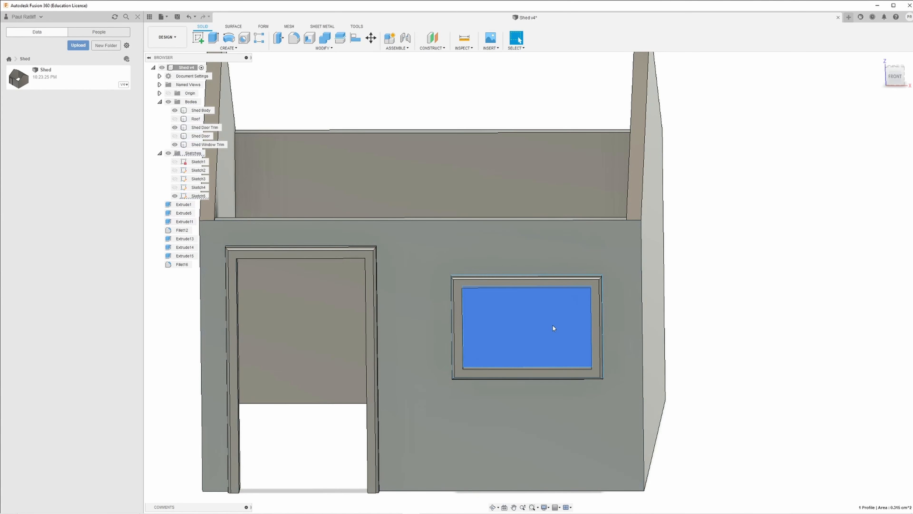
pyautogui.keyDown('shift'); pyautogui.moveTo(553, 325); pyautogui.dragTo(557, 357, button='middle'); pyautogui.keyUp('shift')
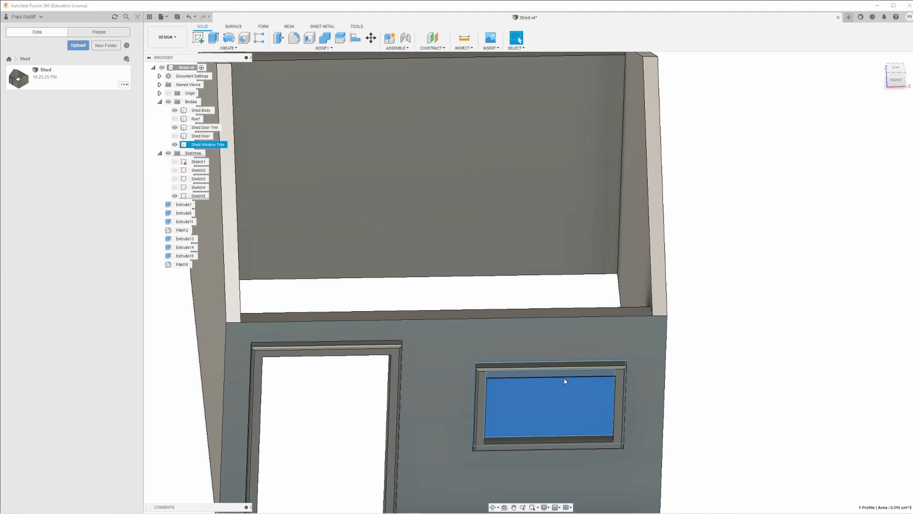
pyautogui.press('e')
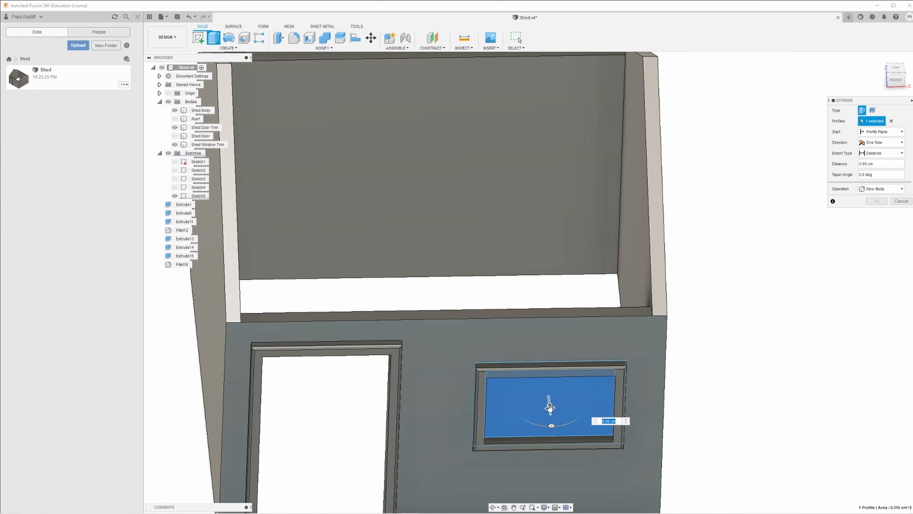
pyautogui.moveTo(550, 407); pyautogui.dragTo(489, 96)
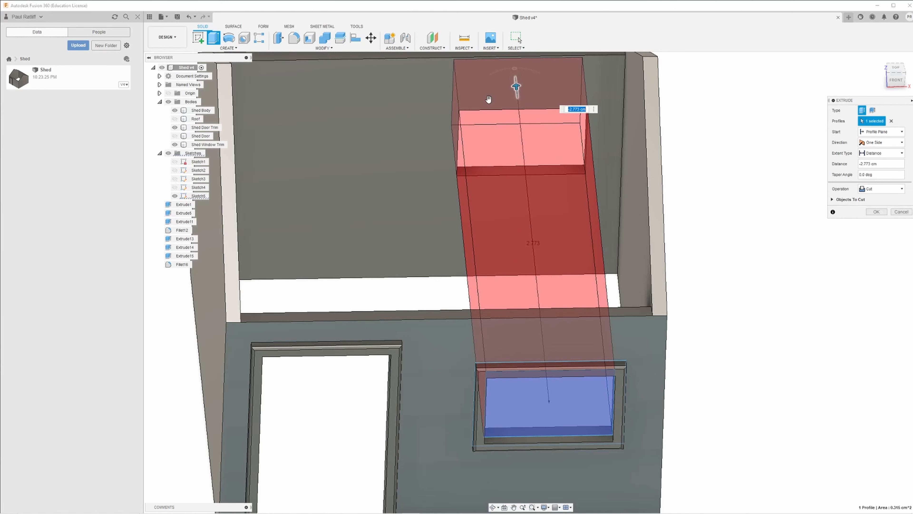
pyautogui.click(877, 213)
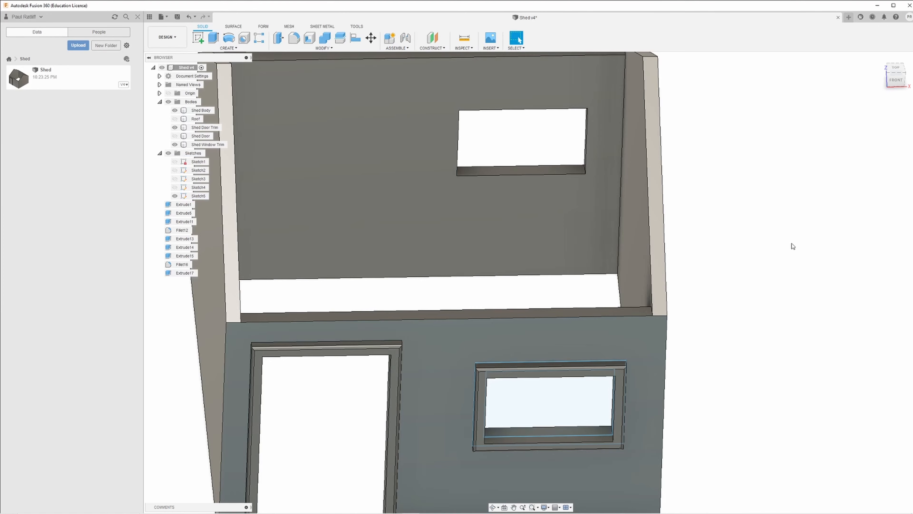
pyautogui.keyDown('shift'); pyautogui.moveTo(792, 243); pyautogui.dragTo(700, 296, button='middle'); pyautogui.keyUp('shift')
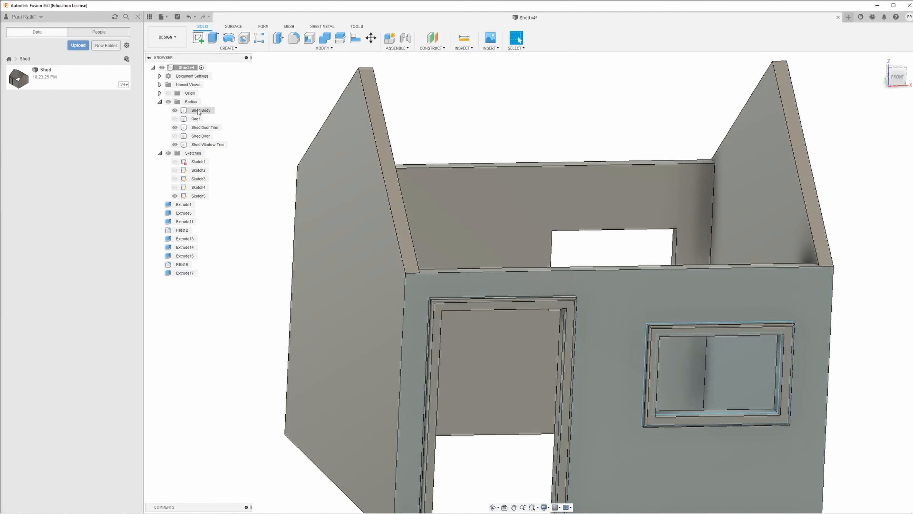
pyautogui.click(174, 196)
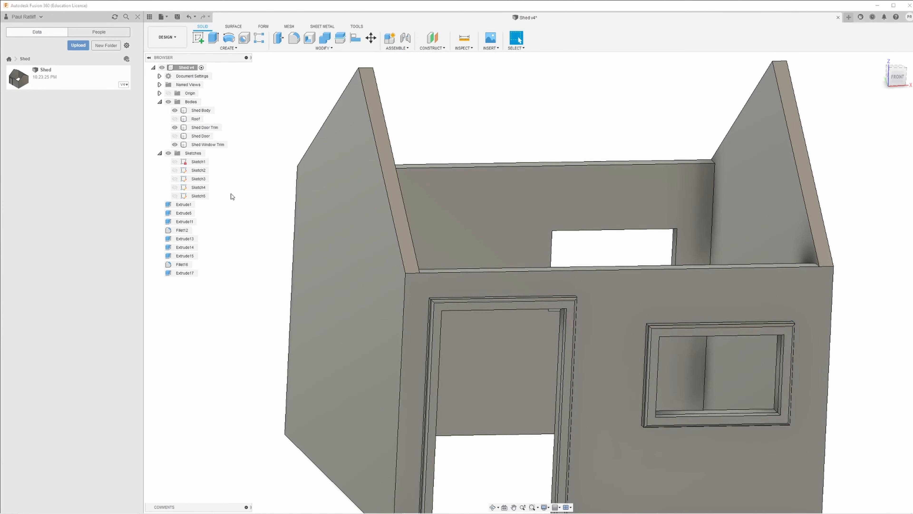
# - Mirror the Shed Window Trim body across the origin plane parallel to the front wall, onto the rear window opening as a new body
pyautogui.moveTo(285, 203); pyautogui.dragTo(189, 125, button='middle')
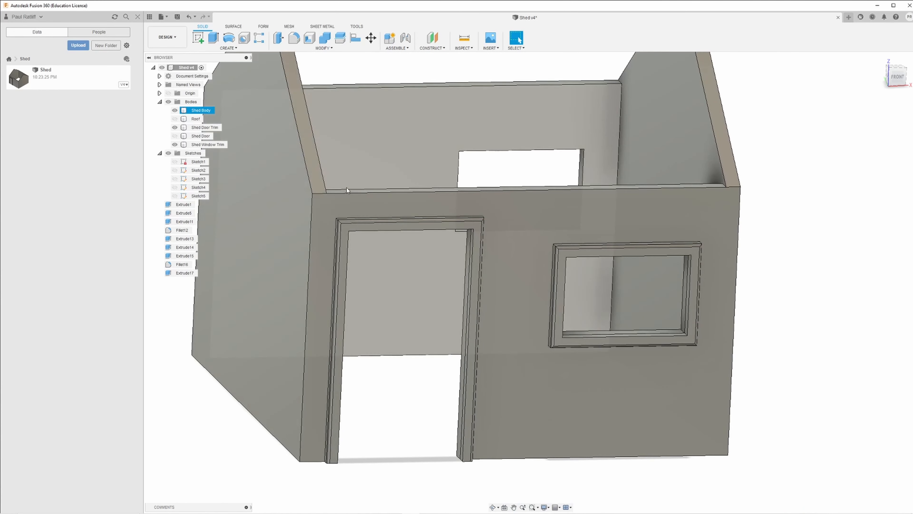
pyautogui.keyDown('shift'); pyautogui.moveTo(346, 187); pyautogui.dragTo(345, 199, button='middle'); pyautogui.keyUp('shift')
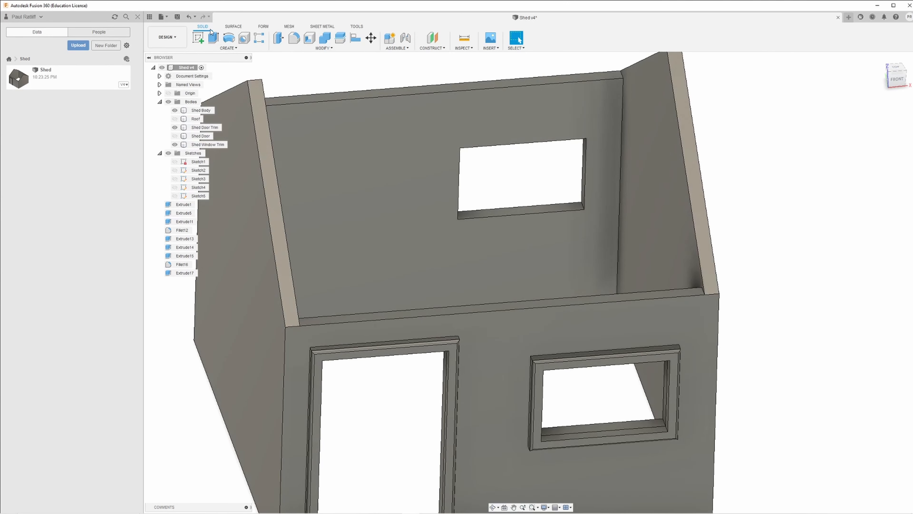
pyautogui.click(233, 51)
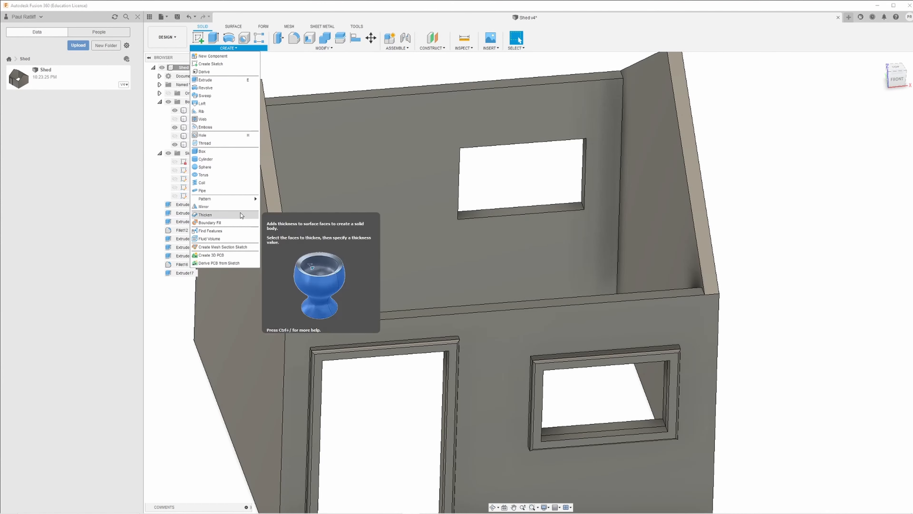
pyautogui.click(236, 207)
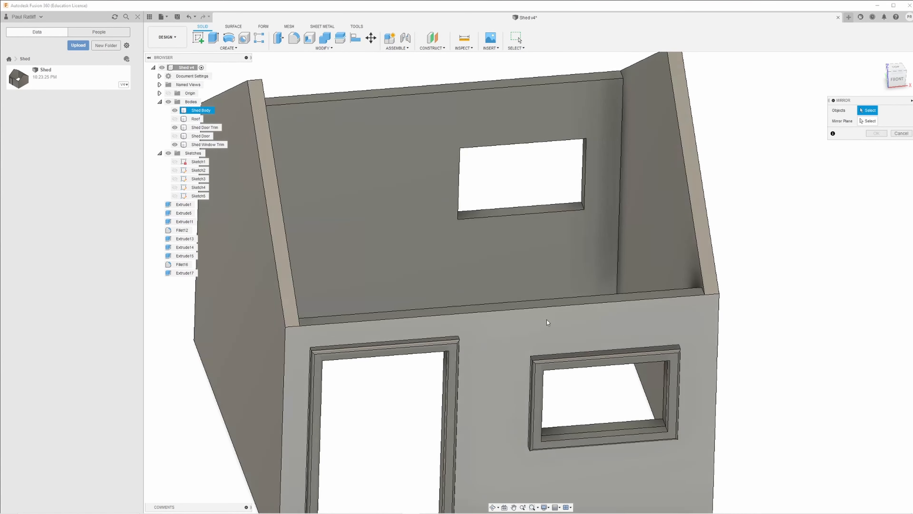
pyautogui.click(561, 358)
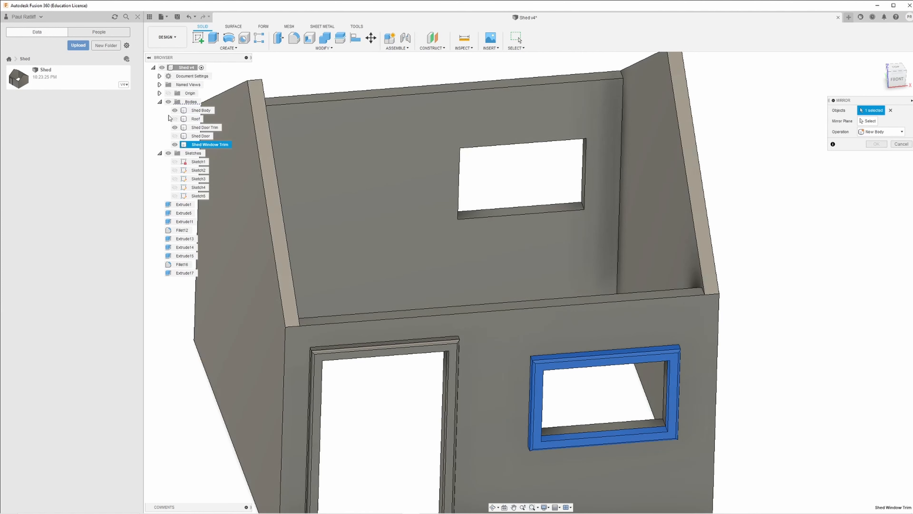
pyautogui.click(168, 93)
pyautogui.keyDown('shift'); pyautogui.moveTo(363, 255); pyautogui.dragTo(387, 315, button='middle'); pyautogui.keyUp('shift')
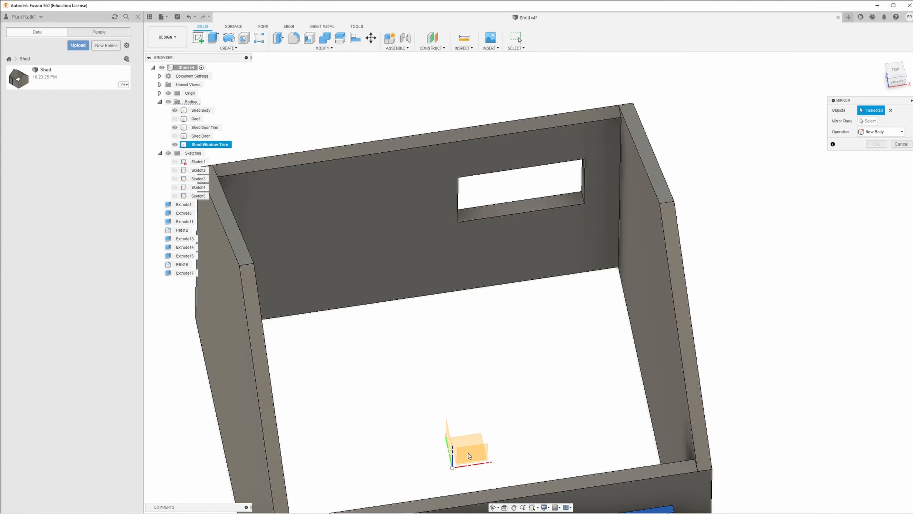
pyautogui.click(868, 122)
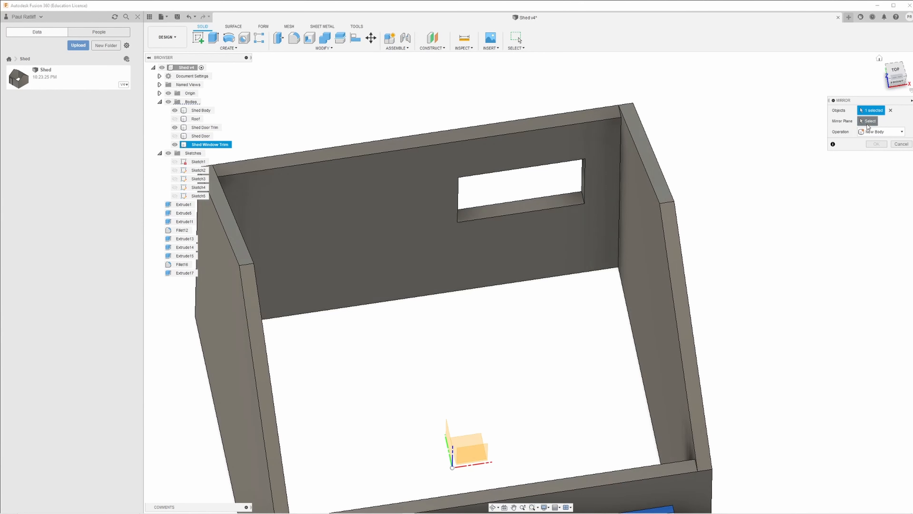
pyautogui.click(494, 455)
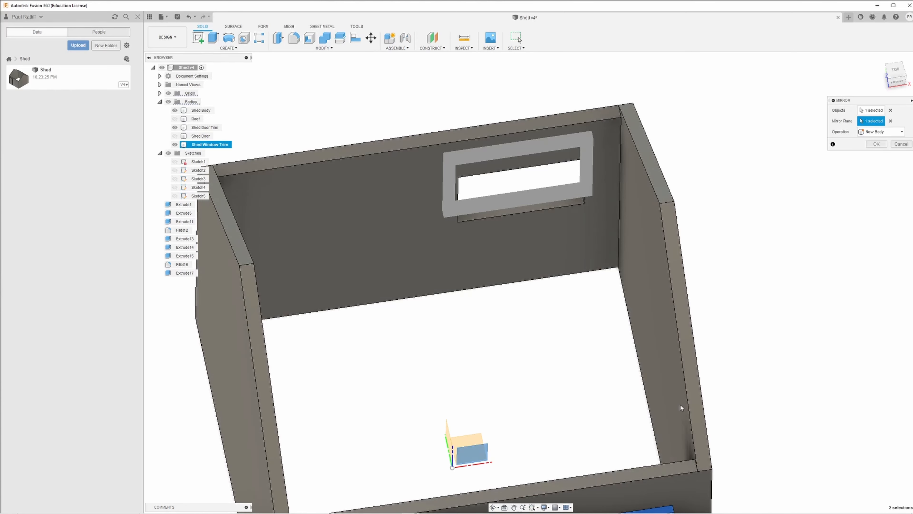
pyautogui.keyDown('shift'); pyautogui.moveTo(682, 408); pyautogui.dragTo(529, 416, button='middle'); pyautogui.keyUp('shift')
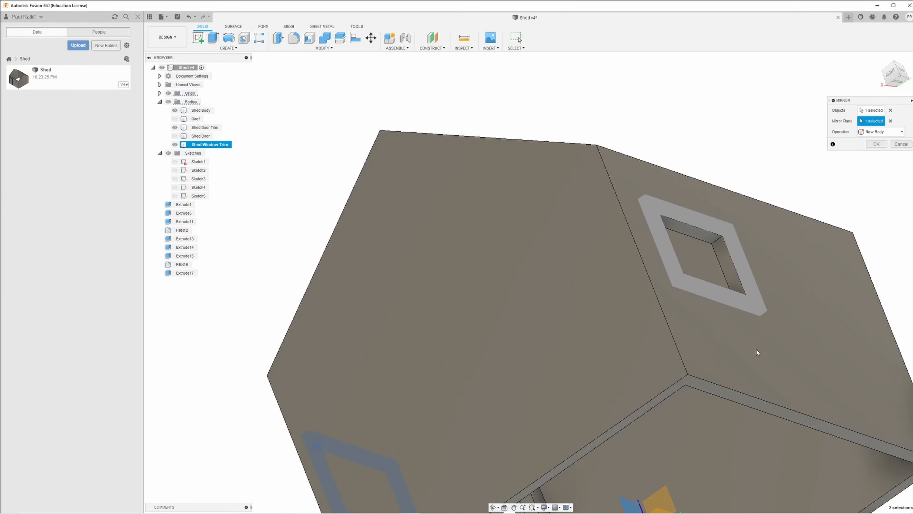
pyautogui.click(877, 144)
pyautogui.keyDown('shift'); pyautogui.moveTo(668, 205); pyautogui.dragTo(735, 226, button='middle'); pyautogui.keyUp('shift')
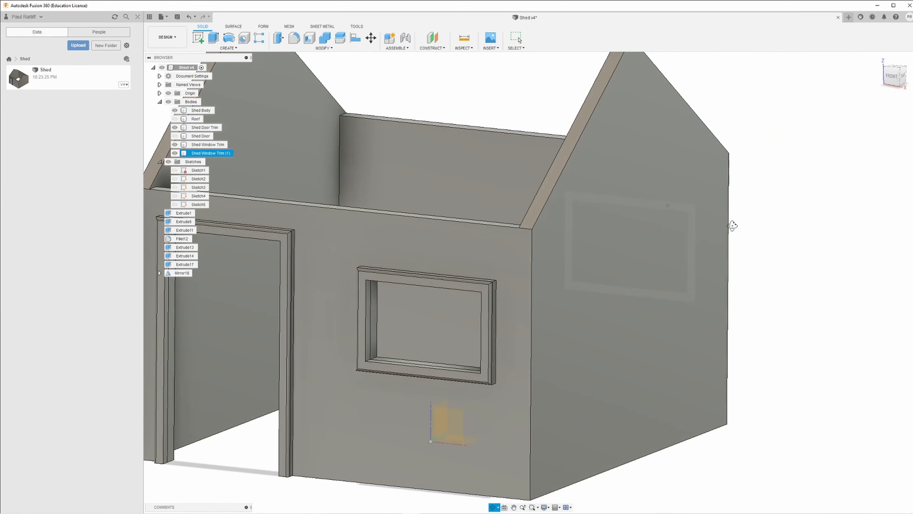
pyautogui.moveTo(658, 247); pyautogui.dragTo(789, 191, button='middle')
pyautogui.keyDown('shift'); pyautogui.moveTo(634, 239); pyautogui.dragTo(646, 259, button='middle'); pyautogui.keyUp('shift')
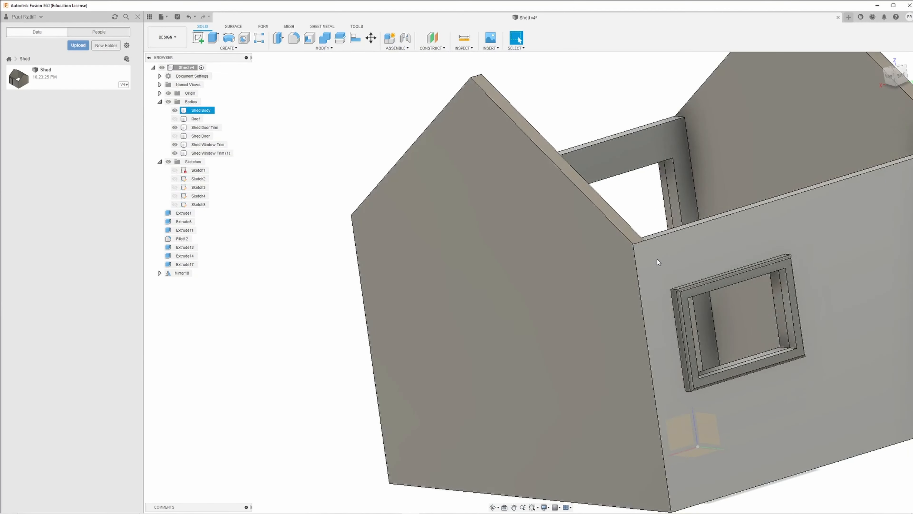
# - Undo the window trim mirror, inspect the front window trim, and redo the mirror
pyautogui.hotkey('ctrl', 'z')
pyautogui.moveTo(616, 286)
pyautogui.keyDown('shift'); pyautogui.mouseDown(button='middle')
pyautogui.moveTo(701, 293)
pyautogui.moveTo(647, 273)
pyautogui.moveTo(726, 306)
pyautogui.moveTo(617, 317)
pyautogui.mouseUp(button='middle'); pyautogui.keyUp('shift')
pyautogui.click(645, 288)
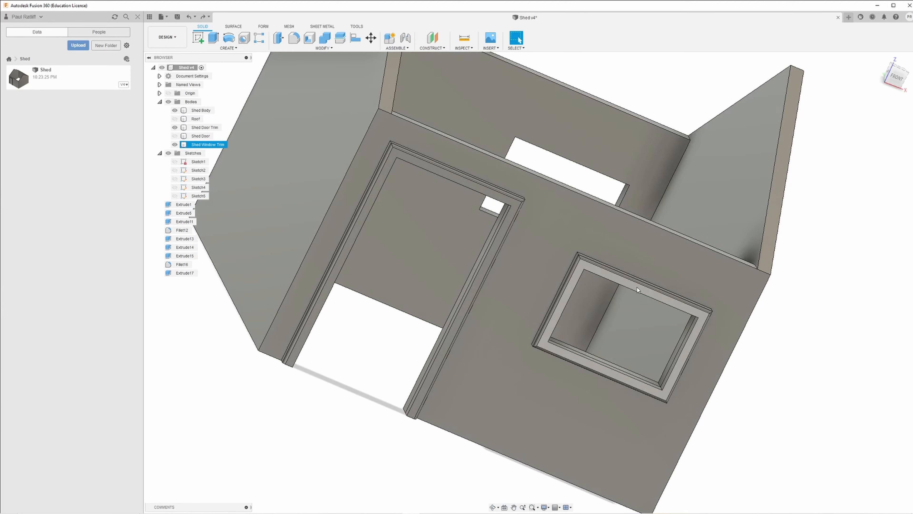
pyautogui.click(575, 373)
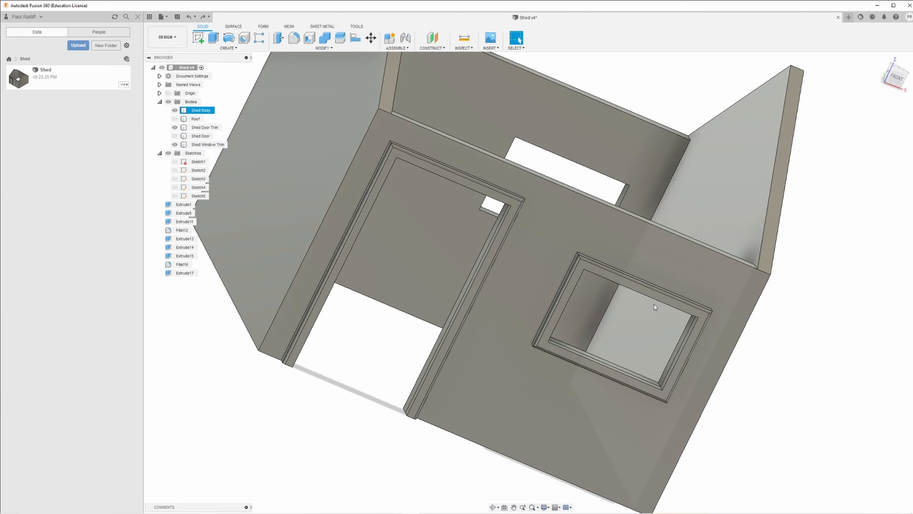
pyautogui.click(807, 225)
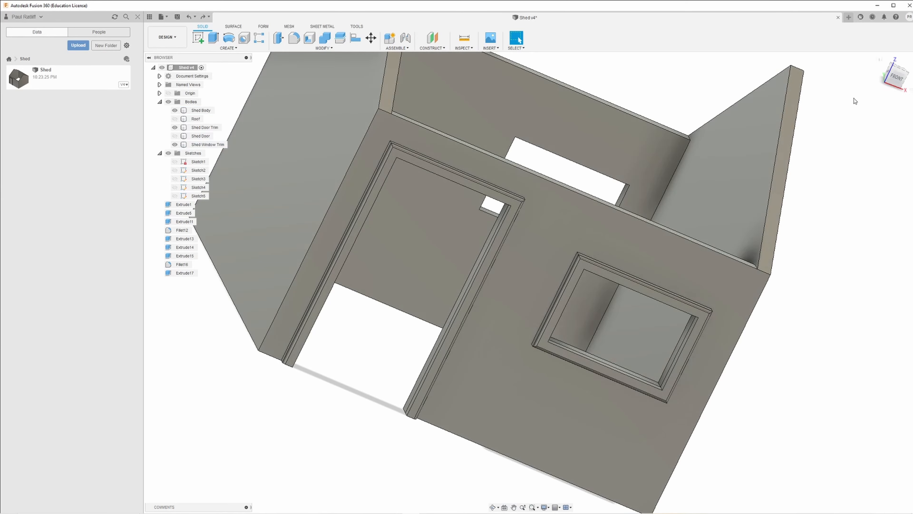
pyautogui.click(897, 78)
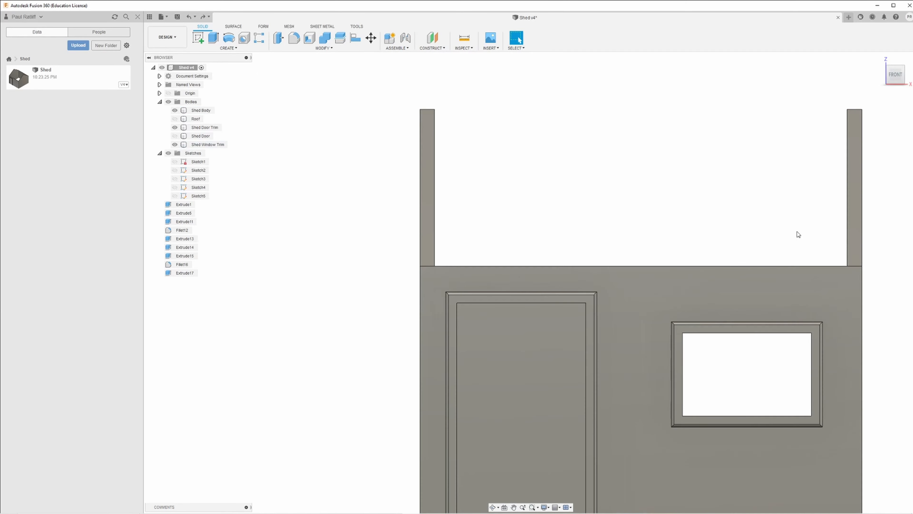
pyautogui.keyDown('shift'); pyautogui.moveTo(798, 233); pyautogui.dragTo(769, 236, button='middle'); pyautogui.keyUp('shift')
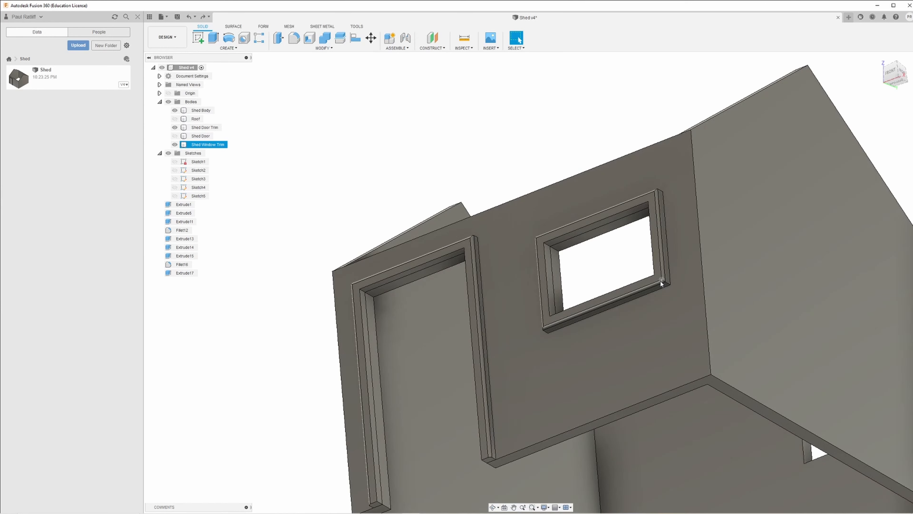
pyautogui.keyDown('shift'); pyautogui.moveTo(661, 283); pyautogui.dragTo(573, 219, button='middle'); pyautogui.keyUp('shift')
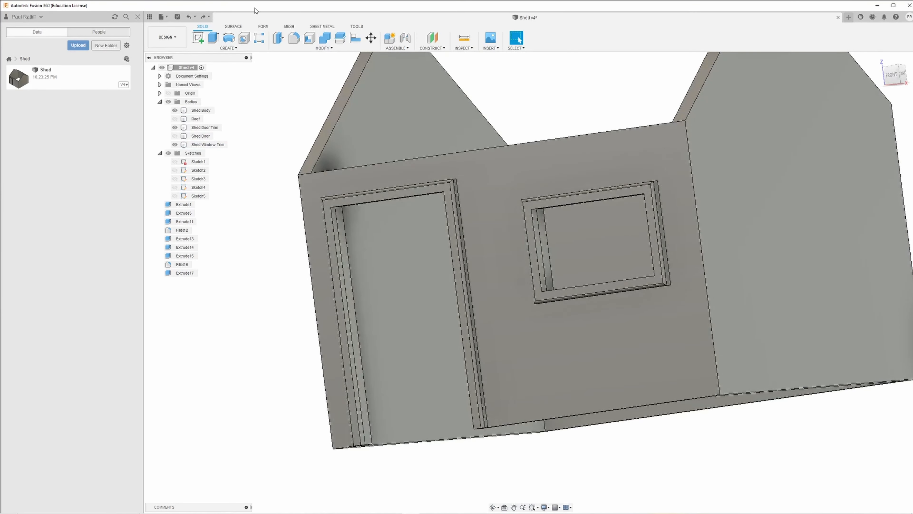
pyautogui.click(203, 18)
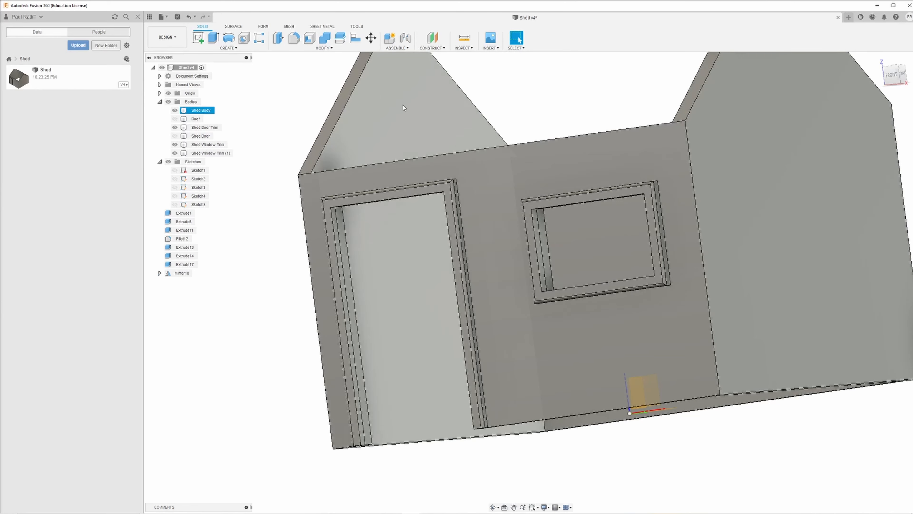
# - Check the trim around the front and rear window openings and hide the origin planes
pyautogui.keyDown('shift'); pyautogui.moveTo(673, 197); pyautogui.dragTo(703, 260, button='middle'); pyautogui.keyUp('shift')
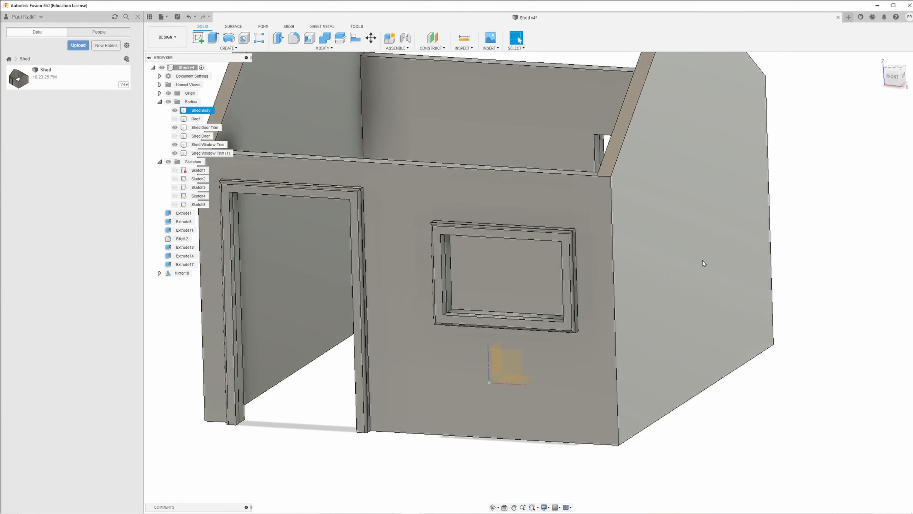
pyautogui.click(564, 241)
pyautogui.scroll(-6, 564, 242)
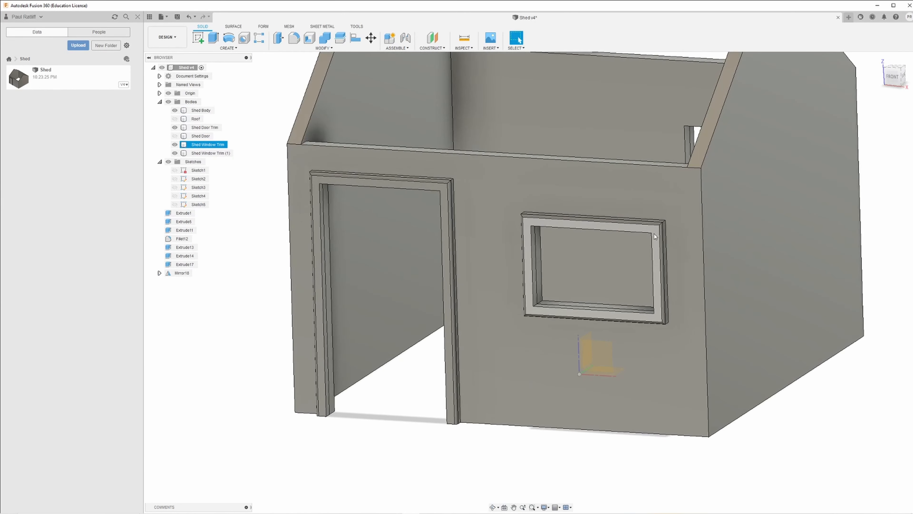
pyautogui.click(650, 233)
pyautogui.keyDown('shift'); pyautogui.moveTo(650, 233); pyautogui.dragTo(656, 353, button='middle'); pyautogui.keyUp('shift')
pyautogui.click(656, 353)
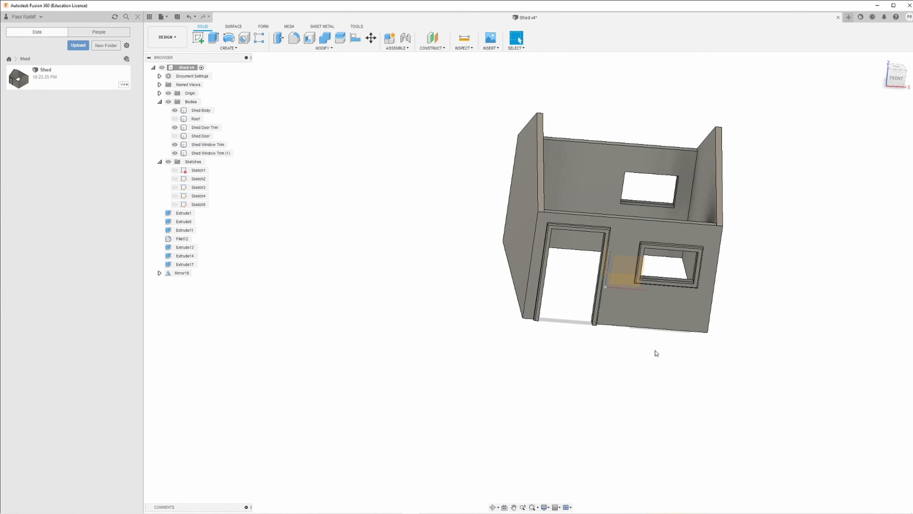
pyautogui.click(170, 93)
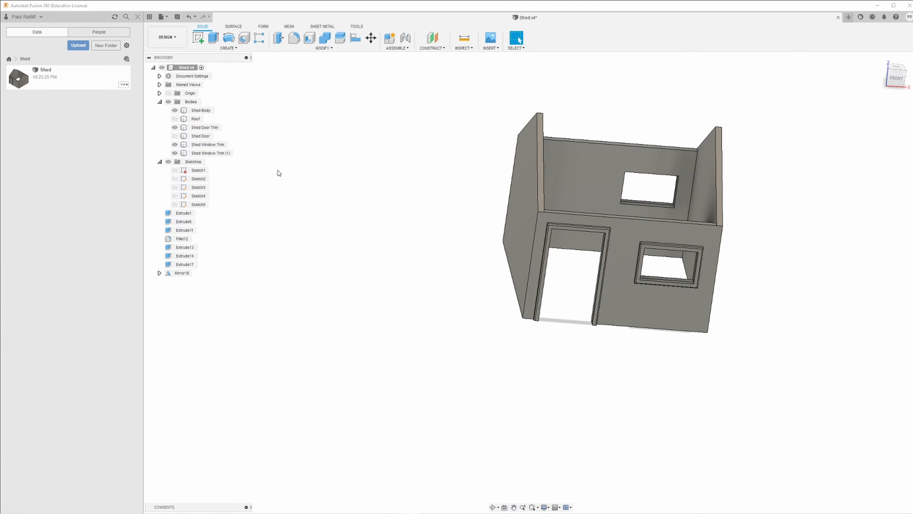
# - Save the shed design with the version description User Saved
pyautogui.hotkey('ctrl', 's')
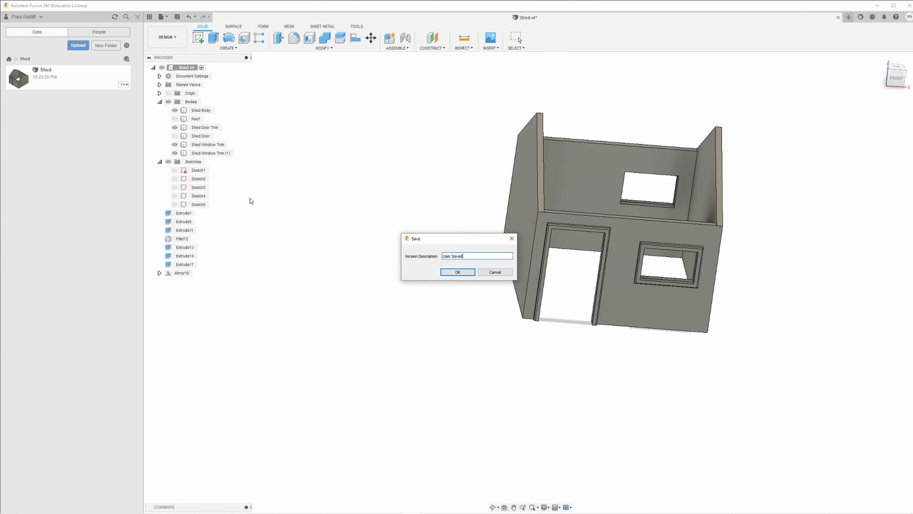
pyautogui.click(467, 273)
pyautogui.moveTo(463, 298)
pyautogui.keyDown('shift'); pyautogui.mouseDown(button='middle')
pyautogui.moveTo(475, 308)
pyautogui.moveTo(465, 293)
pyautogui.moveTo(443, 289)
pyautogui.moveTo(484, 296)
pyautogui.moveTo(466, 304)
pyautogui.mouseUp(button='middle'); pyautogui.keyUp('shift')
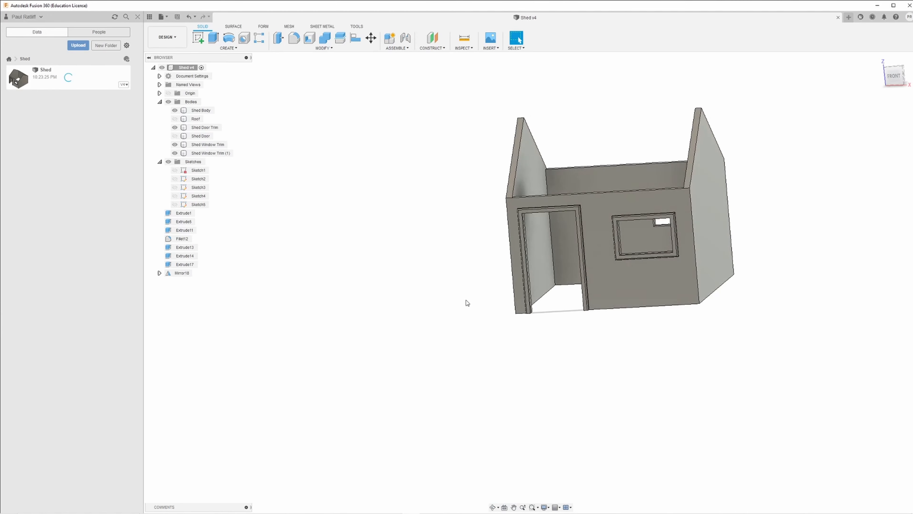
pyautogui.scroll(4, 524, 281)
pyautogui.moveTo(587, 285); pyautogui.dragTo(314, 312, button='middle')
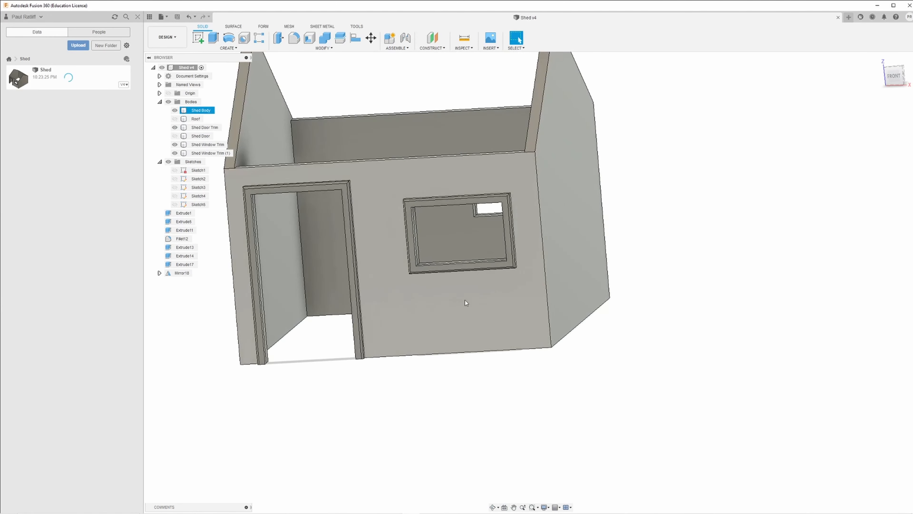
# - Show the hidden Shed Door body in the front door opening
pyautogui.scroll(1, 465, 299)
pyautogui.moveTo(417, 298); pyautogui.dragTo(546, 306, button='middle')
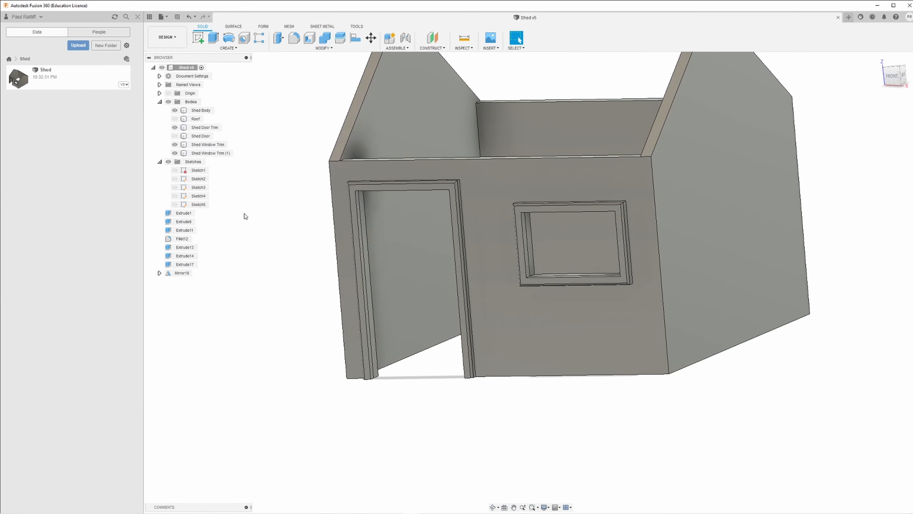
pyautogui.click(175, 136)
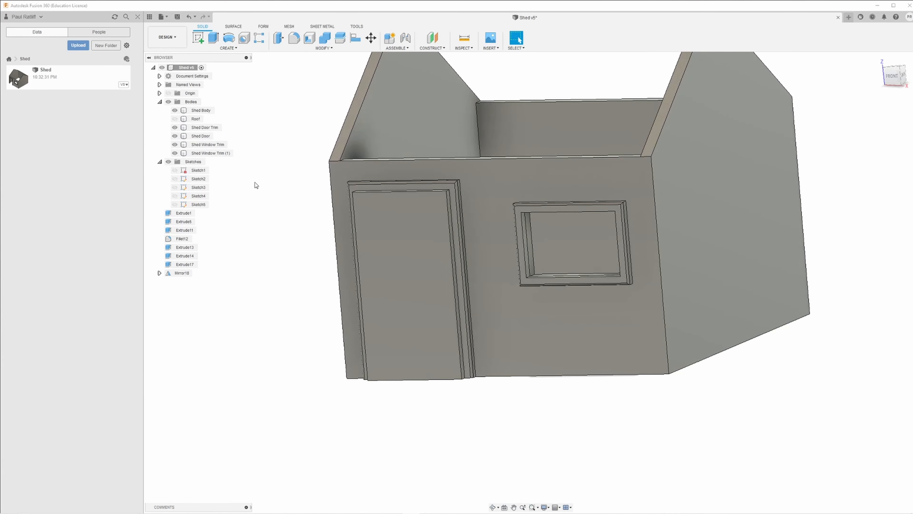
pyautogui.click(367, 251)
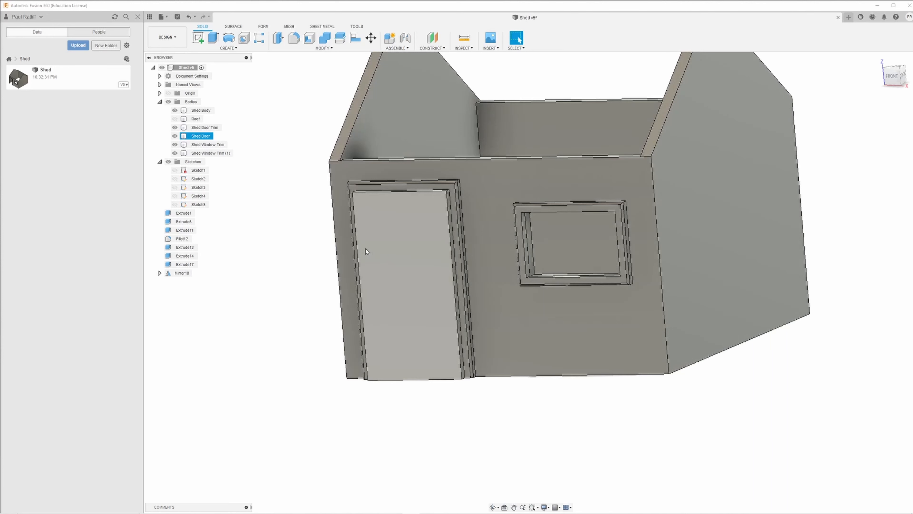
pyautogui.click(408, 271)
pyautogui.click(511, 63)
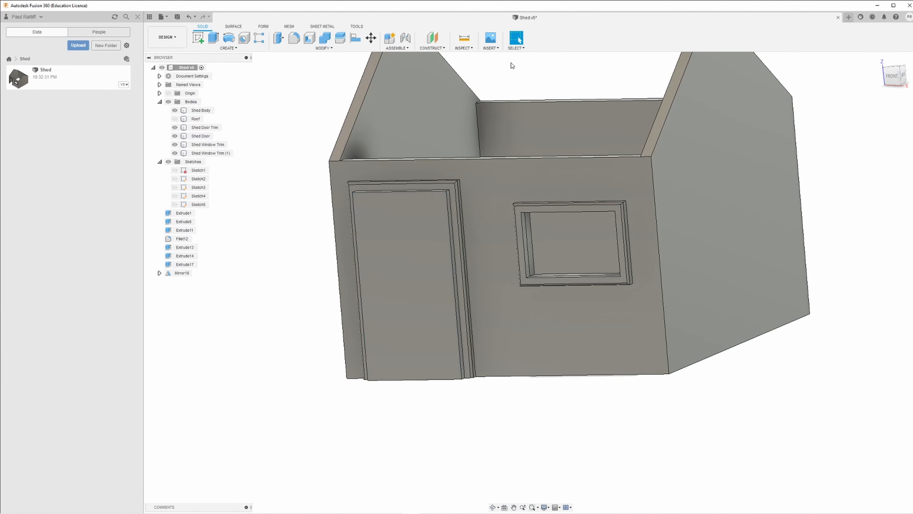
# - Move the Shed Door body about 2.27 cm straight out in front of the shed's front wall
pyautogui.click(371, 38)
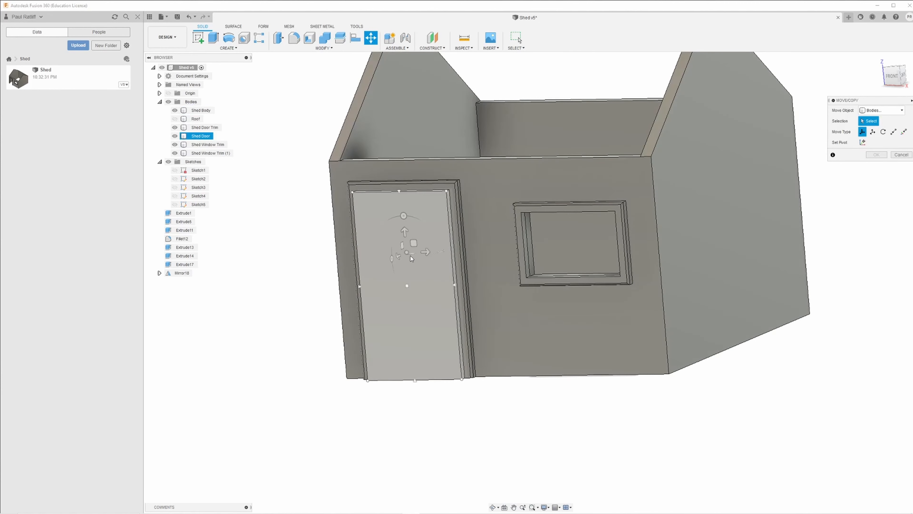
pyautogui.click(400, 287)
pyautogui.moveTo(399, 289); pyautogui.dragTo(299, 357)
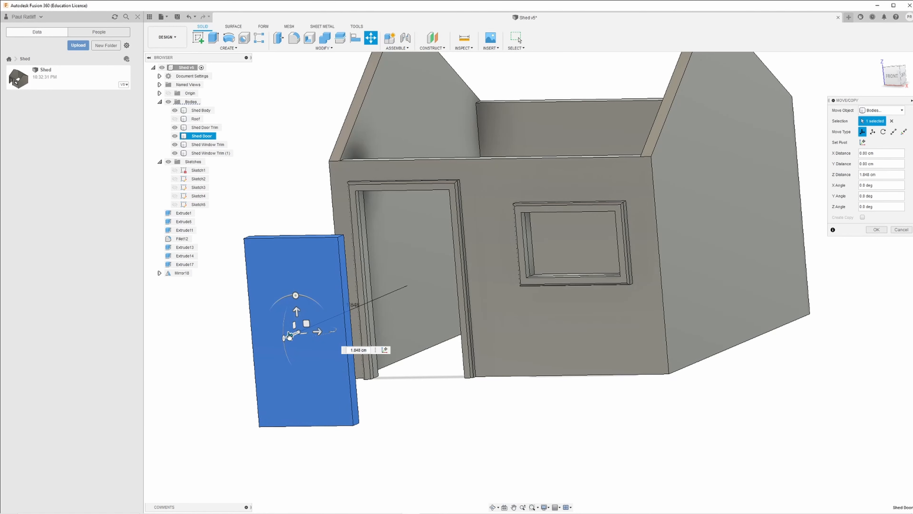
pyautogui.moveTo(289, 340); pyautogui.dragTo(266, 353)
pyautogui.moveTo(429, 372); pyautogui.dragTo(690, 413, button='middle')
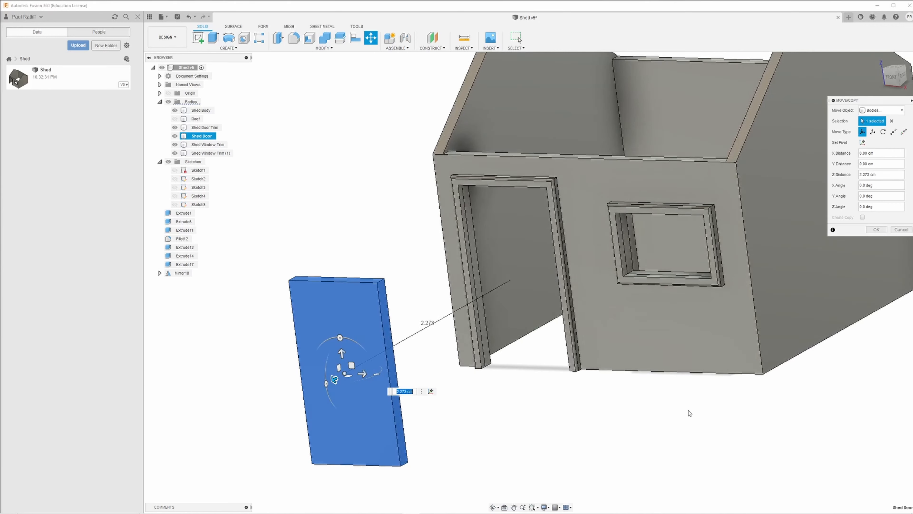
pyautogui.click(876, 230)
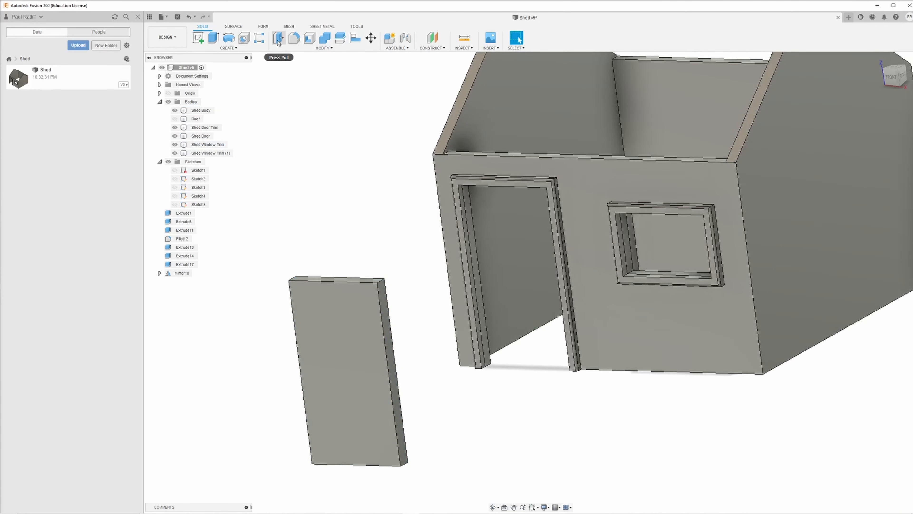
# - Offset the Shed Door's front face by -0.05 cm with Press Pull to thin the door
pyautogui.click(279, 39)
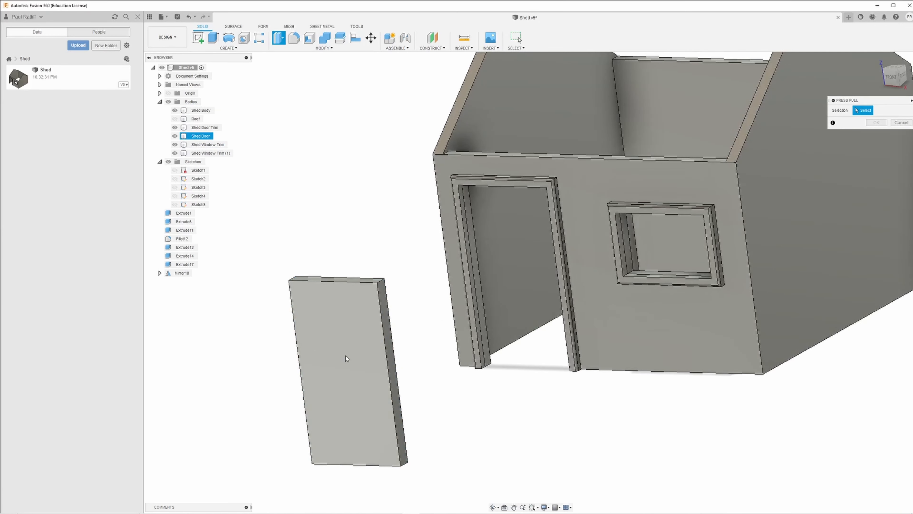
pyautogui.click(335, 357)
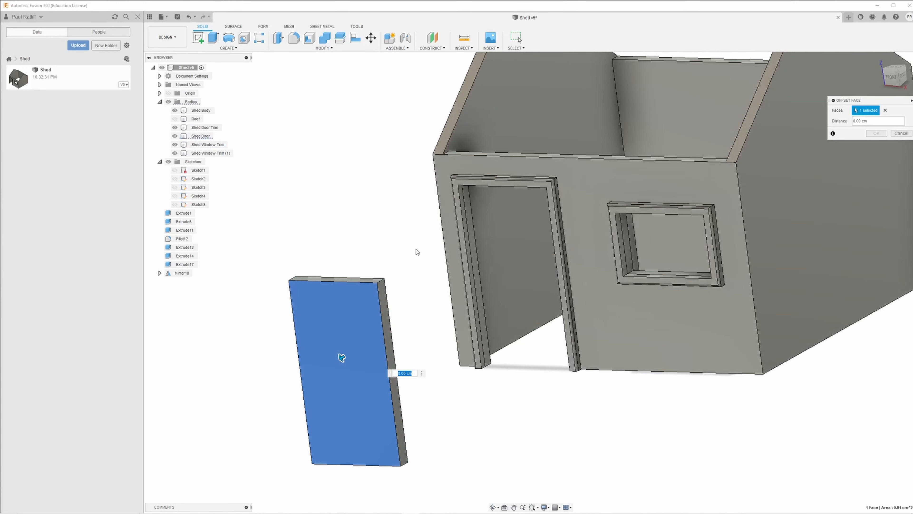
pyautogui.write('-.05')
pyautogui.press('Return')
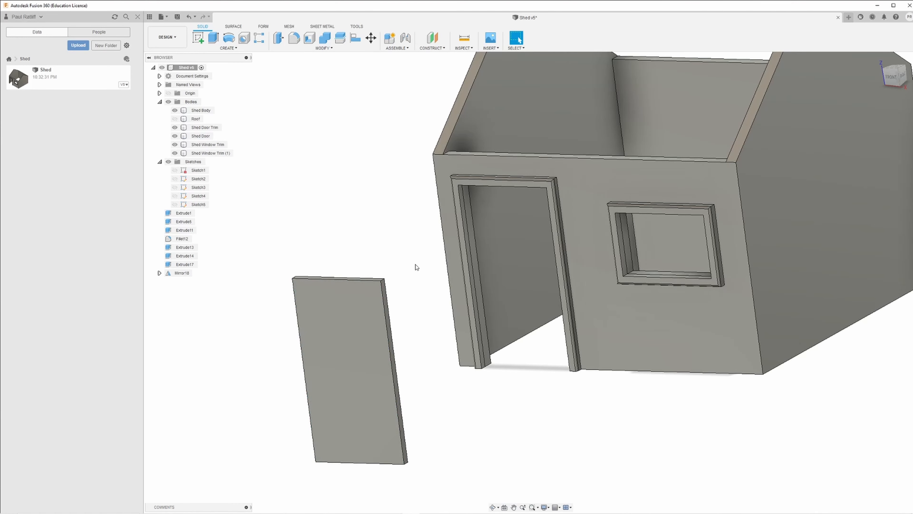
# - Isolate the Shed Door by hiding the Shed Body, Shed Door Trim and both Shed Window Trim bodies
pyautogui.keyDown('shift'); pyautogui.moveTo(415, 266); pyautogui.dragTo(372, 286, button='middle'); pyautogui.keyUp('shift')
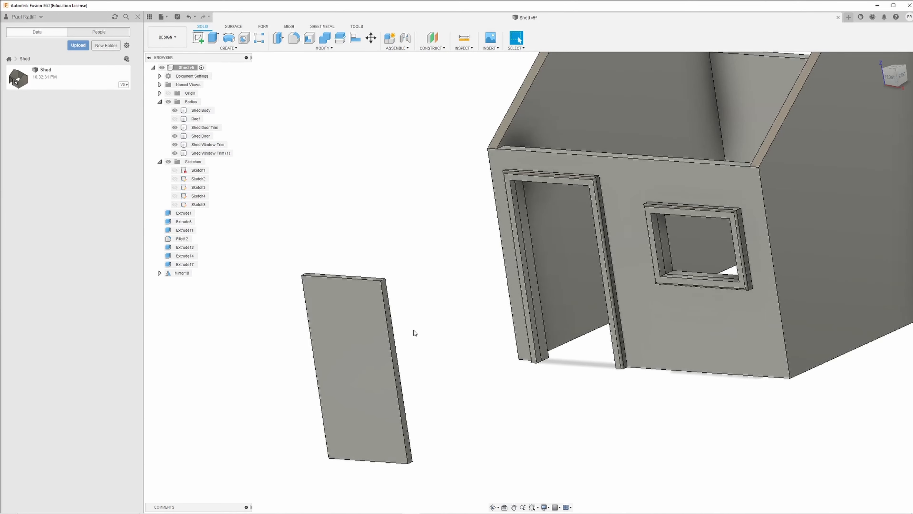
pyautogui.moveTo(413, 333)
pyautogui.keyDown('shift'); pyautogui.mouseDown(button='middle')
pyautogui.moveTo(404, 327)
pyautogui.moveTo(453, 320)
pyautogui.moveTo(417, 320)
pyautogui.mouseUp(button='middle'); pyautogui.keyUp('shift')
pyautogui.click(342, 333)
pyautogui.keyDown('shift'); pyautogui.moveTo(342, 333); pyautogui.dragTo(414, 323, button='middle'); pyautogui.keyUp('shift')
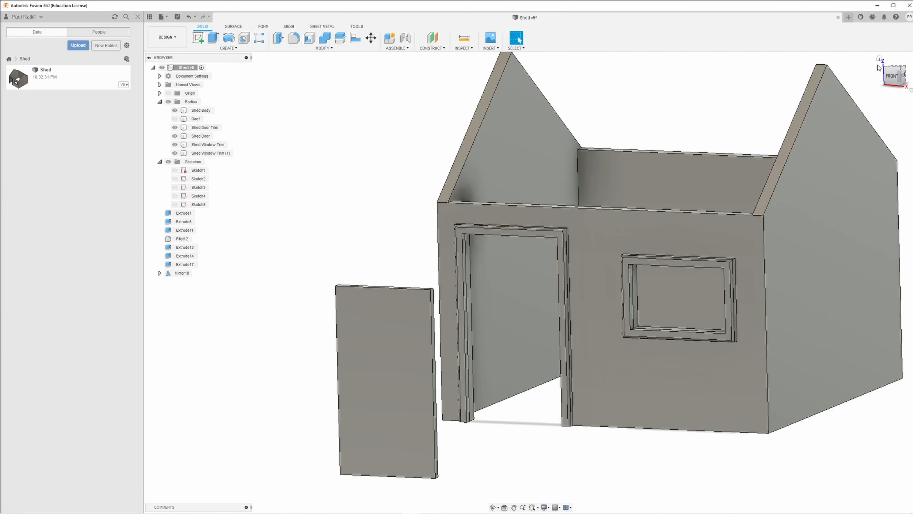
pyautogui.click(892, 80)
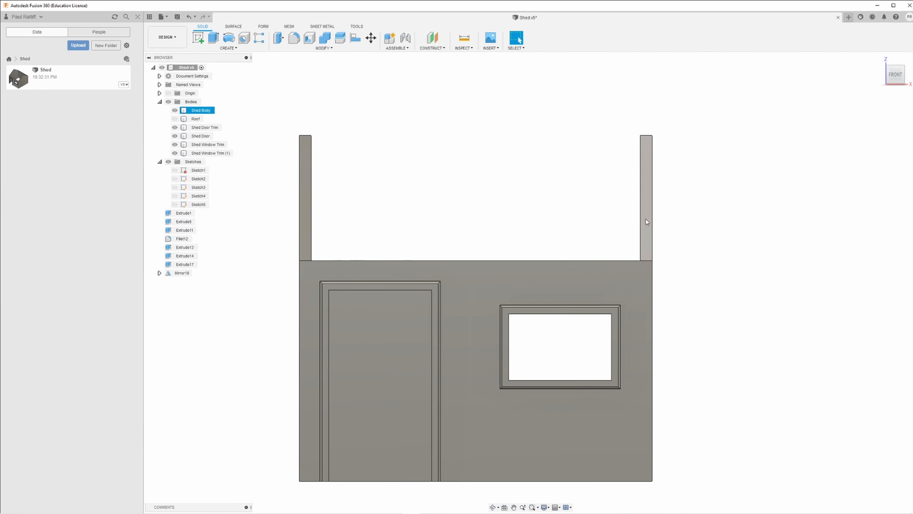
pyautogui.moveTo(475, 329); pyautogui.dragTo(519, 266, button='middle')
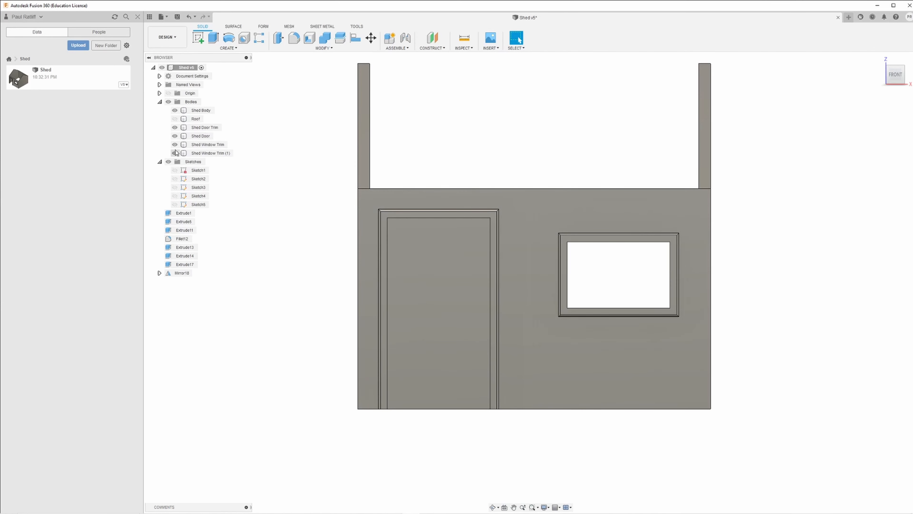
pyautogui.click(174, 111)
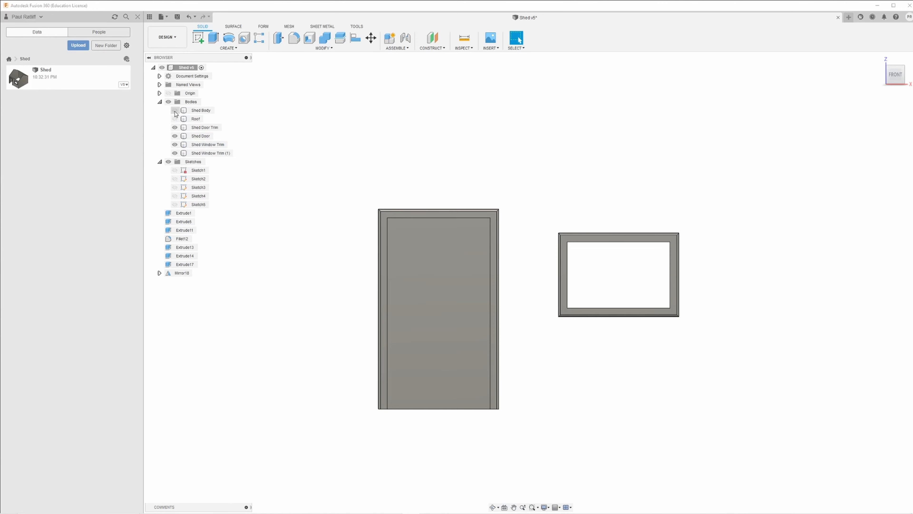
pyautogui.moveTo(246, 173)
pyautogui.keyDown('shift'); pyautogui.mouseDown(button='middle')
pyautogui.moveTo(247, 185)
pyautogui.moveTo(242, 176)
pyautogui.mouseUp(button='middle'); pyautogui.keyUp('shift')
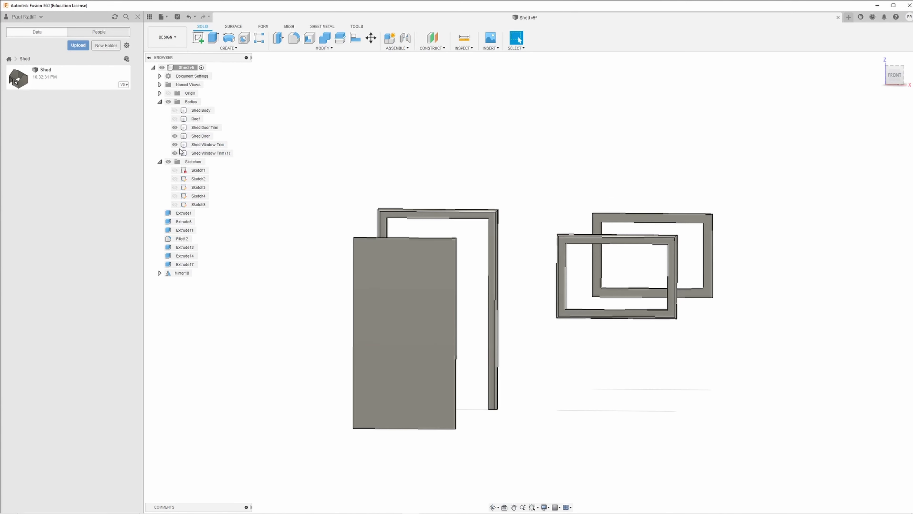
pyautogui.click(175, 127)
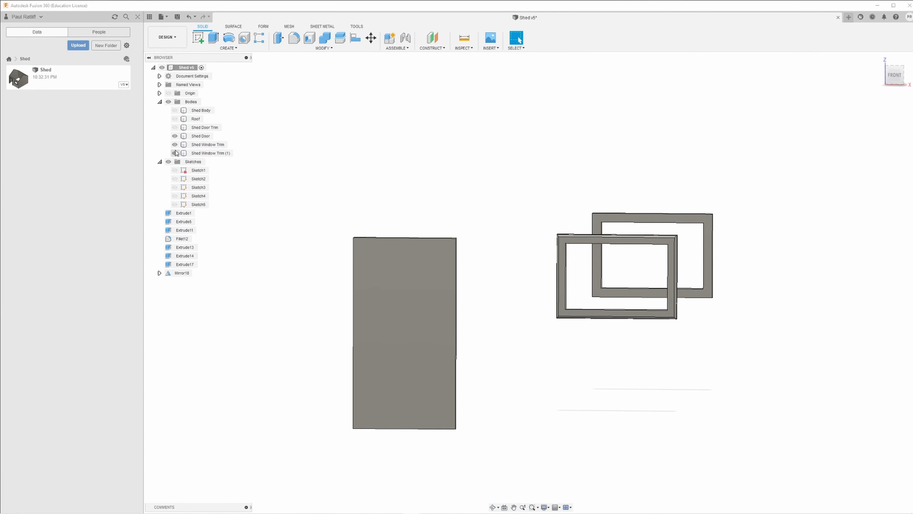
pyautogui.click(175, 144)
pyautogui.click(175, 153)
pyautogui.keyDown('shift'); pyautogui.moveTo(247, 220); pyautogui.dragTo(270, 234, button='middle'); pyautogui.keyUp('shift')
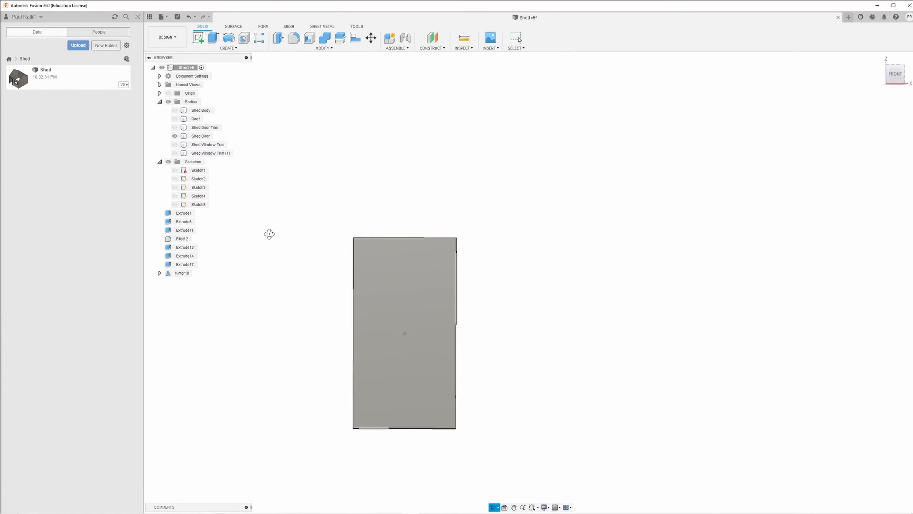
pyautogui.moveTo(269, 233); pyautogui.dragTo(274, 234)
pyautogui.press('Escape')
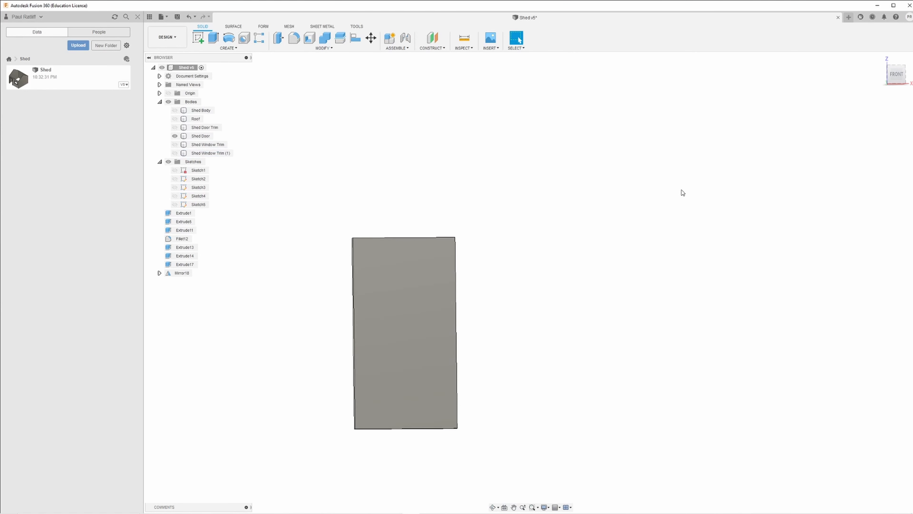
# - Create a sketch on the Shed Door's front face and start the Rectangle tool
pyautogui.click(897, 75)
pyautogui.moveTo(544, 300); pyautogui.dragTo(615, 257, button='middle')
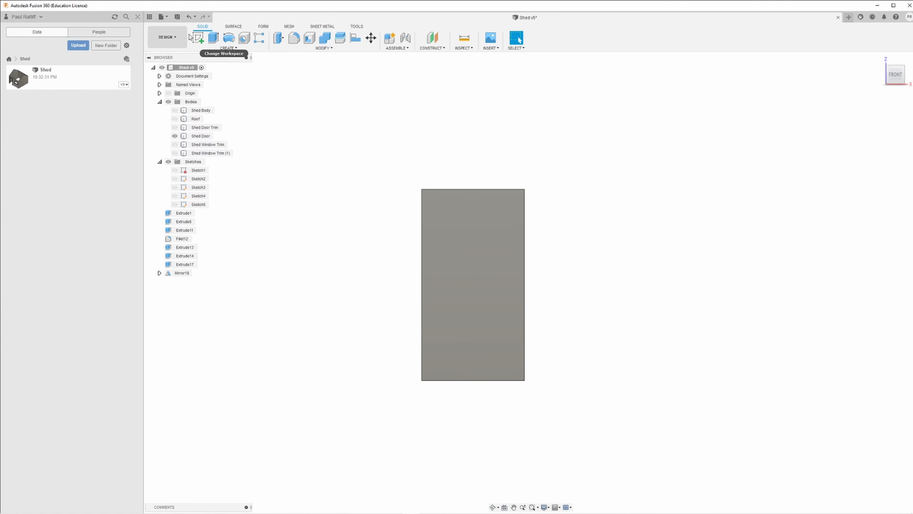
pyautogui.click(197, 38)
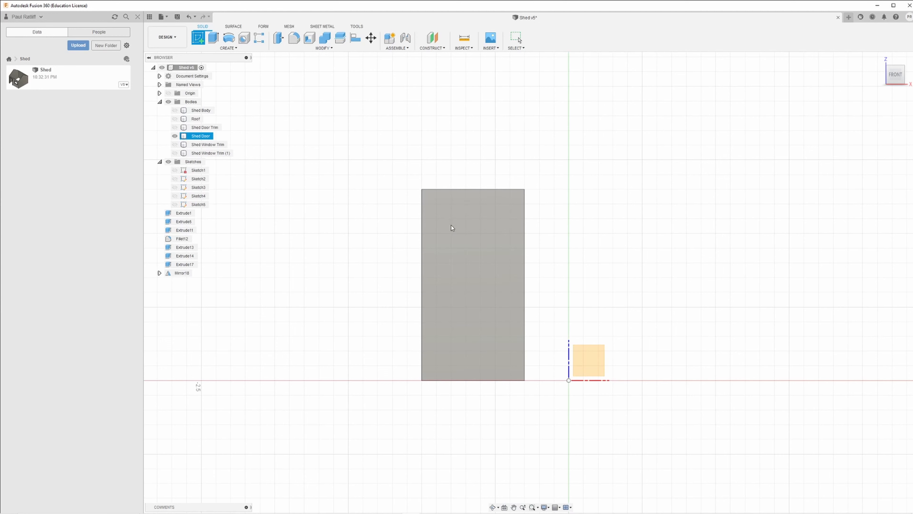
pyautogui.click(468, 234)
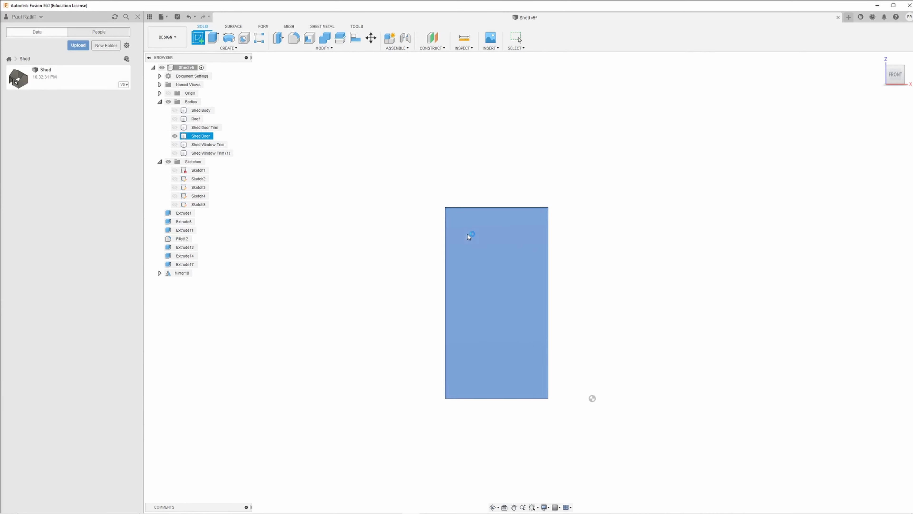
pyautogui.moveTo(571, 265); pyautogui.dragTo(565, 240, button='middle')
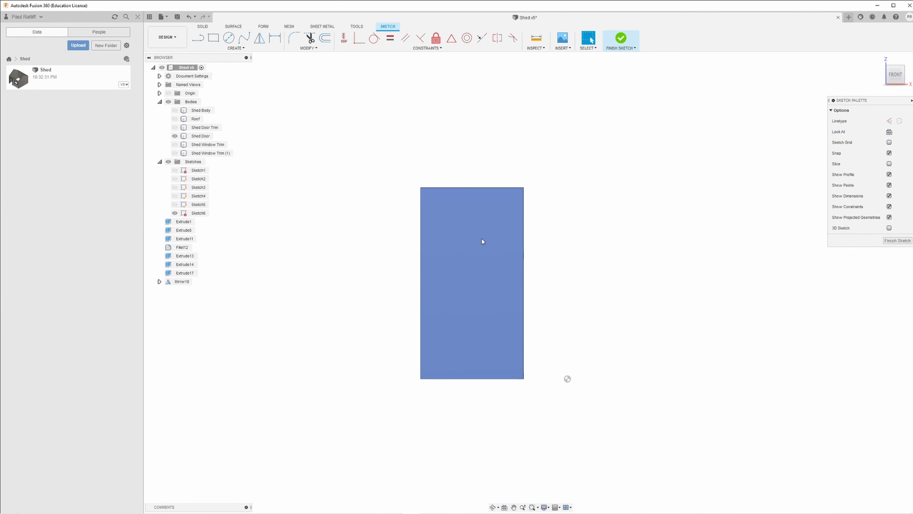
pyautogui.click(216, 40)
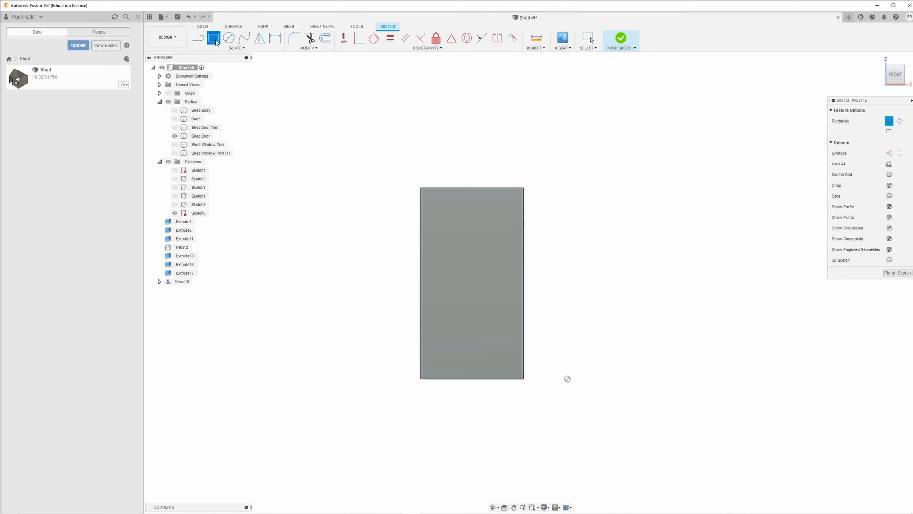
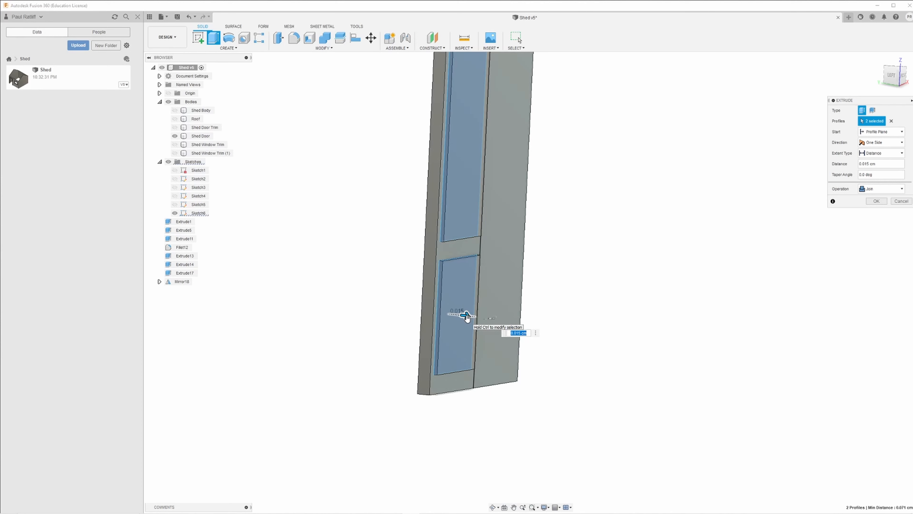
# - Extrude the upper and lower door panel profiles 0.03 cm outward as new bodies
pyautogui.write('.05')
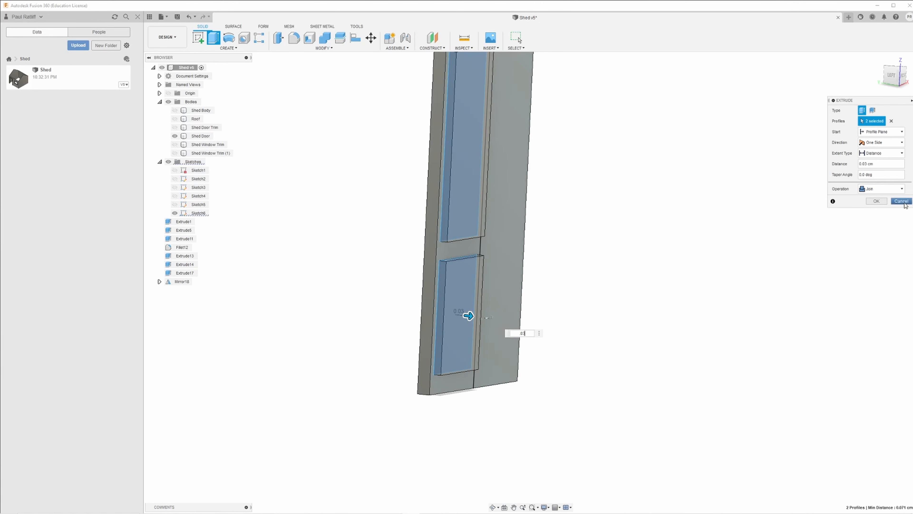
pyautogui.click(895, 189)
pyautogui.click(886, 222)
pyautogui.click(876, 202)
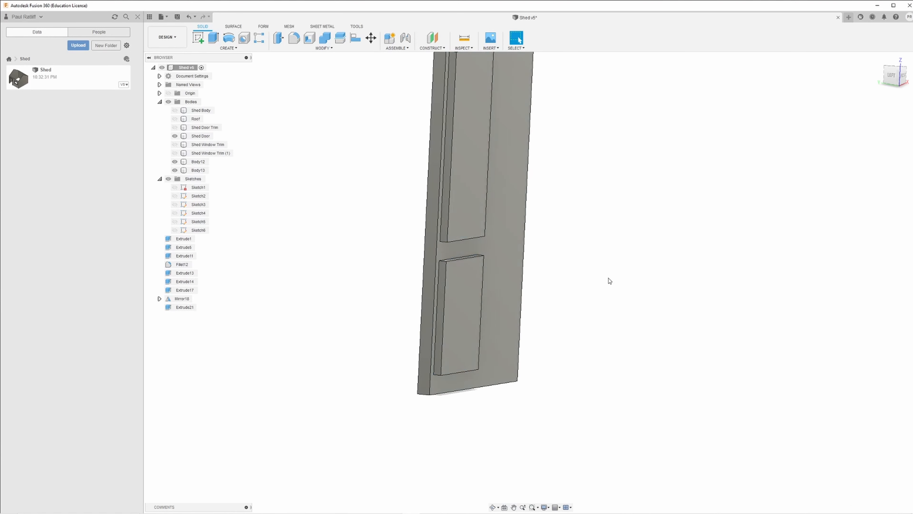
# - Start a Fillet on all four front outer edges of both the upper and lower raised door panels
pyautogui.keyDown('shift'); pyautogui.moveTo(610, 281); pyautogui.dragTo(577, 299, button='middle'); pyautogui.keyUp('shift')
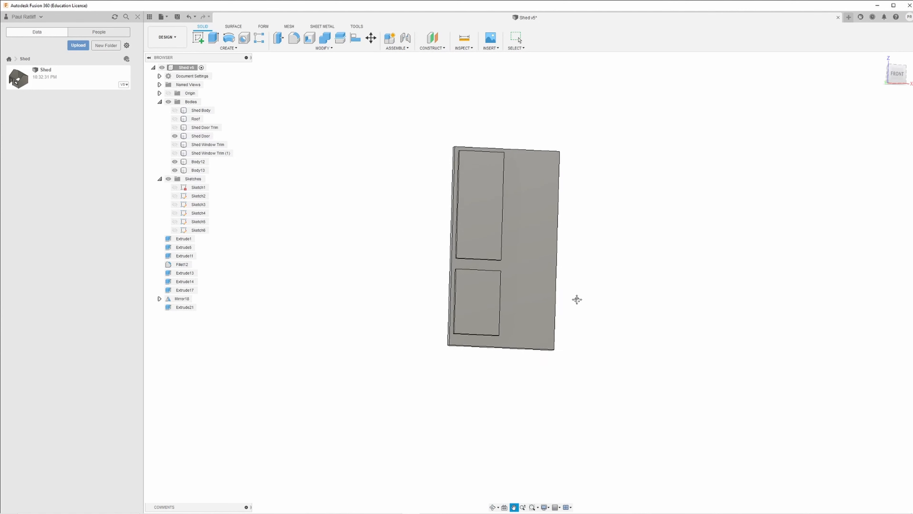
pyautogui.click(893, 81)
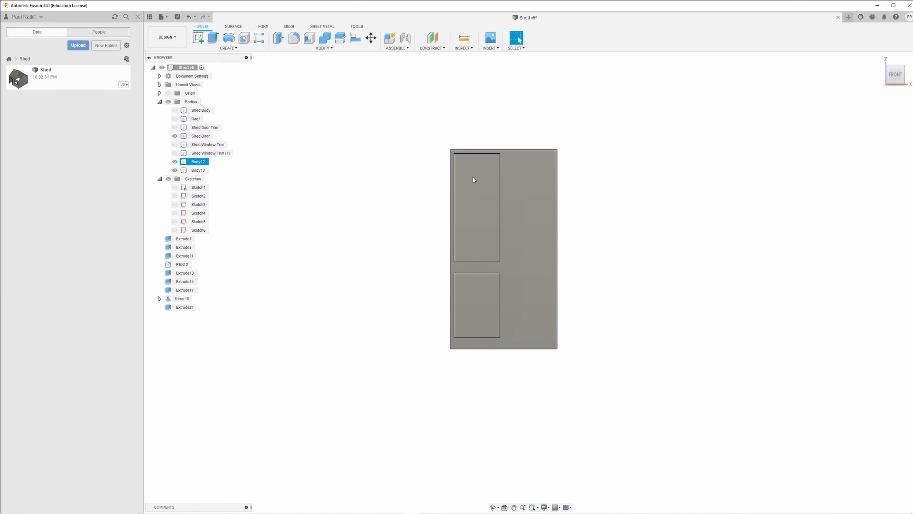
pyautogui.keyDown('shift'); pyautogui.moveTo(471, 225); pyautogui.dragTo(491, 228, button='middle'); pyautogui.keyUp('shift')
pyautogui.scroll(2, 493, 227)
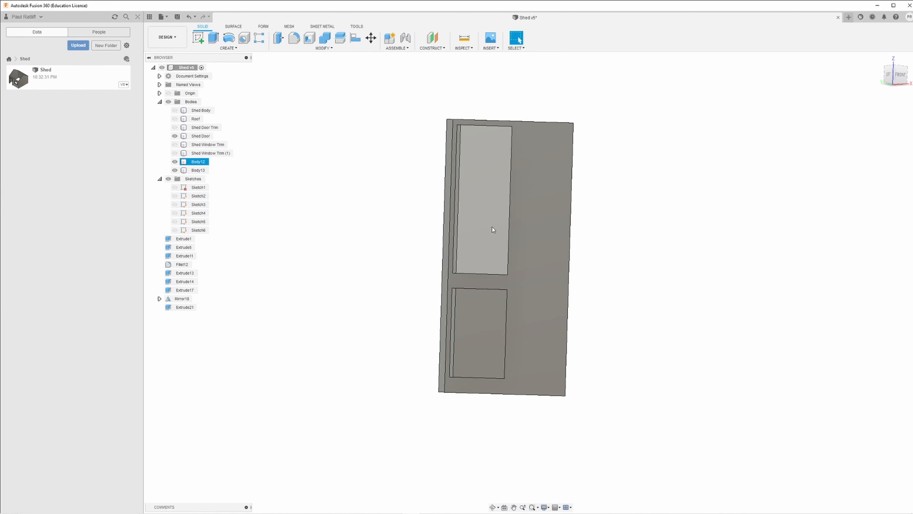
pyautogui.click(294, 38)
pyautogui.click(486, 125)
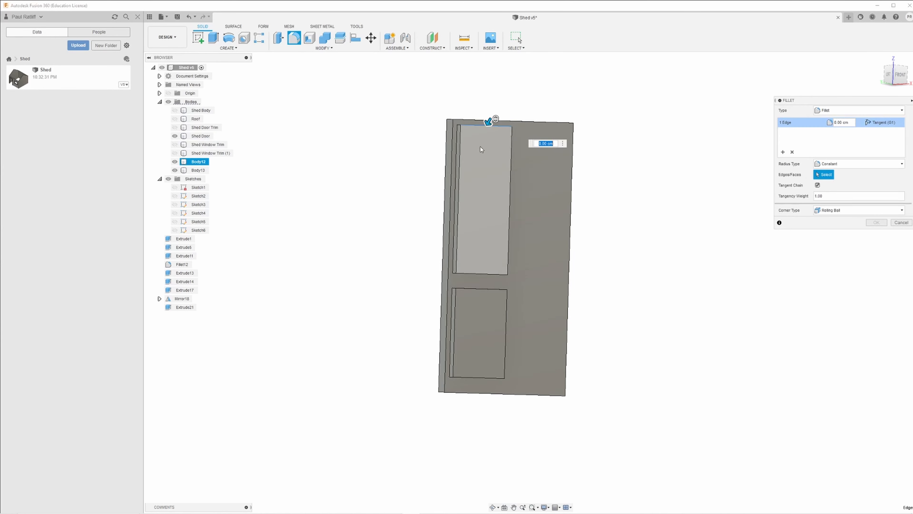
pyautogui.click(459, 177)
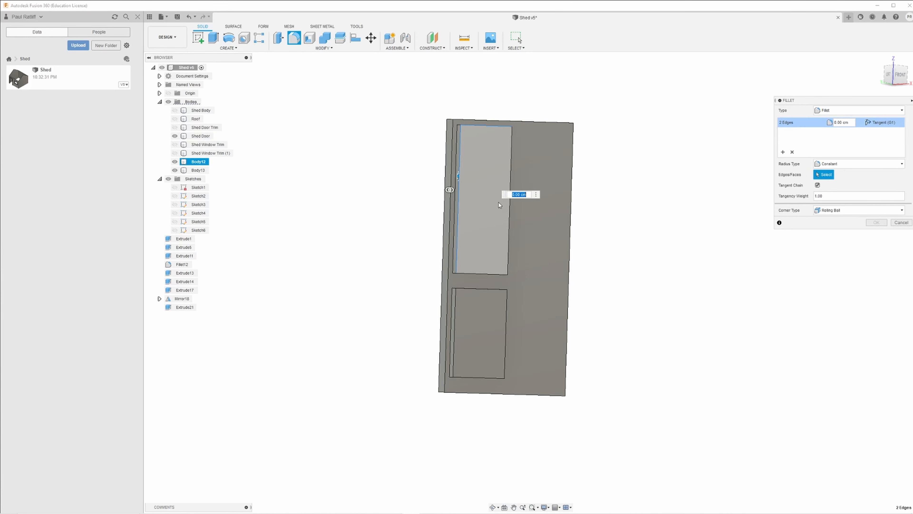
pyautogui.click(509, 212)
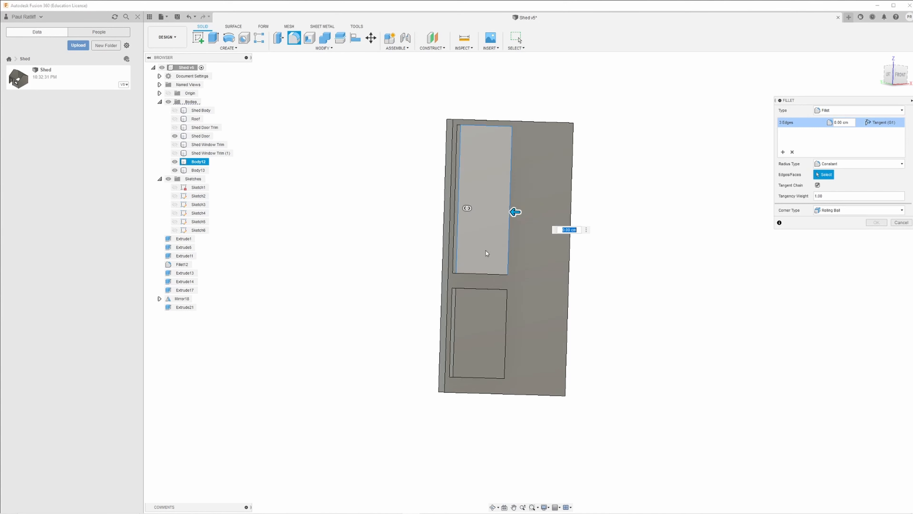
pyautogui.click(482, 274)
pyautogui.click(479, 289)
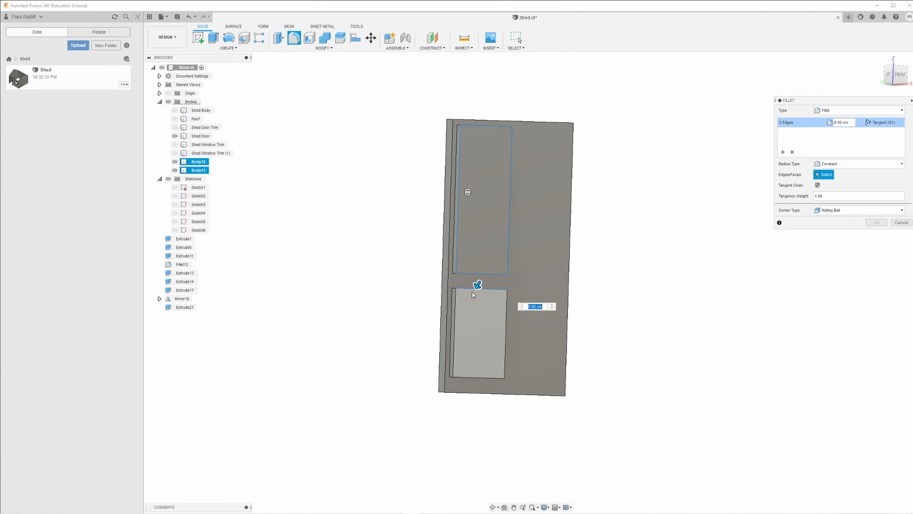
pyautogui.click(454, 322)
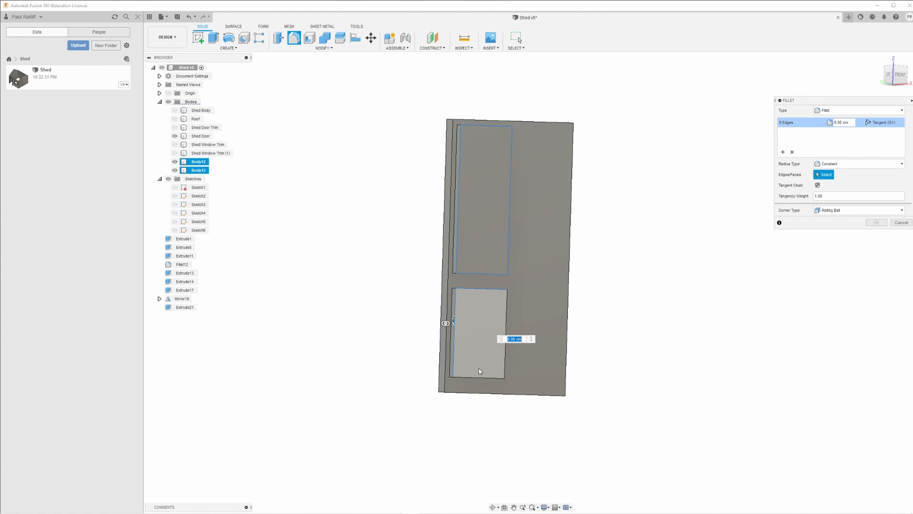
pyautogui.click(480, 379)
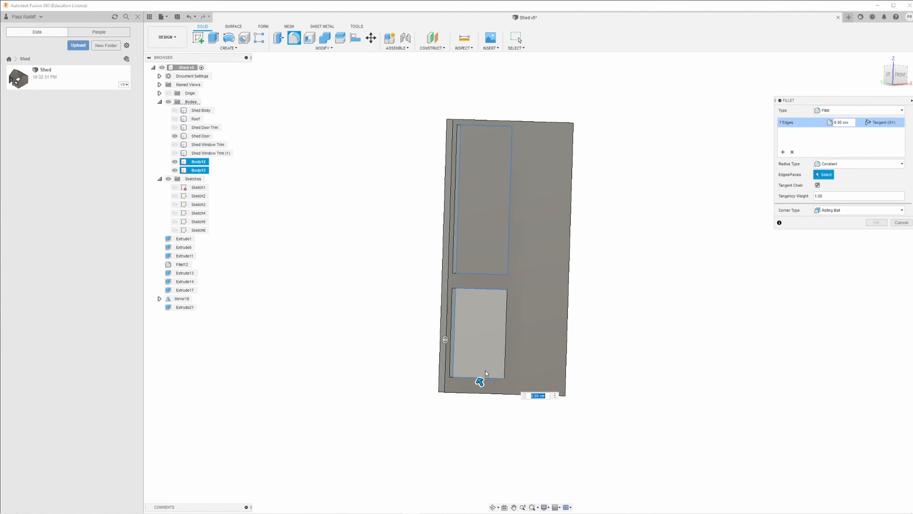
pyautogui.click(505, 344)
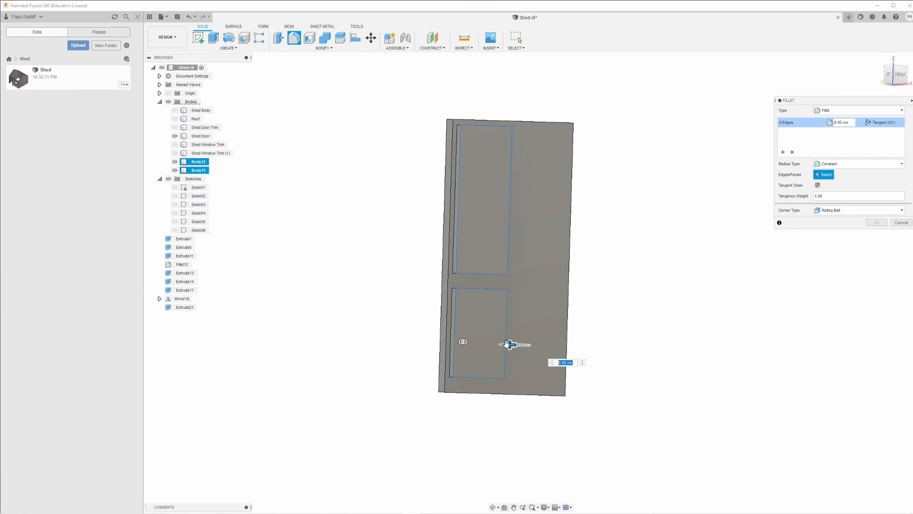
# - Set the fillet radius of the panel edges to 0.029 cm and apply it
pyautogui.keyDown('shift'); pyautogui.moveTo(505, 344); pyautogui.dragTo(491, 341, button='middle'); pyautogui.keyUp('shift')
pyautogui.scroll(4, 492, 342)
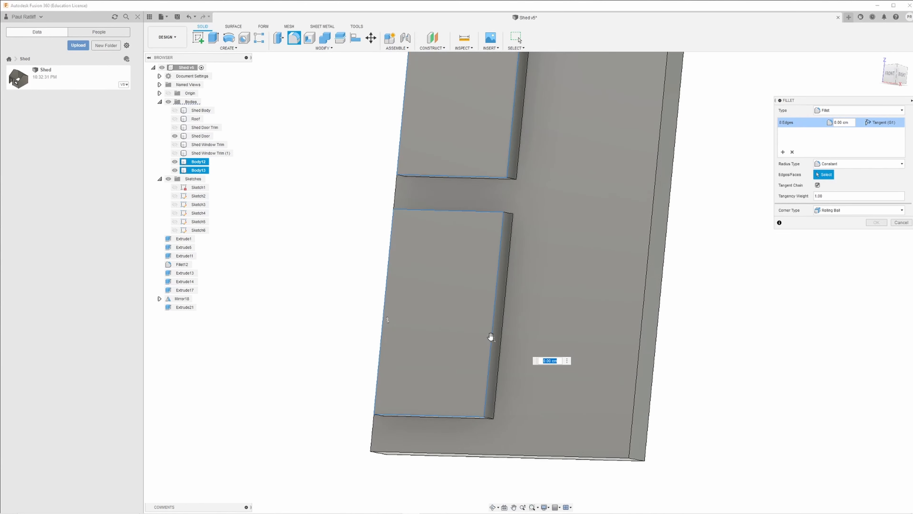
pyautogui.write('0.037')
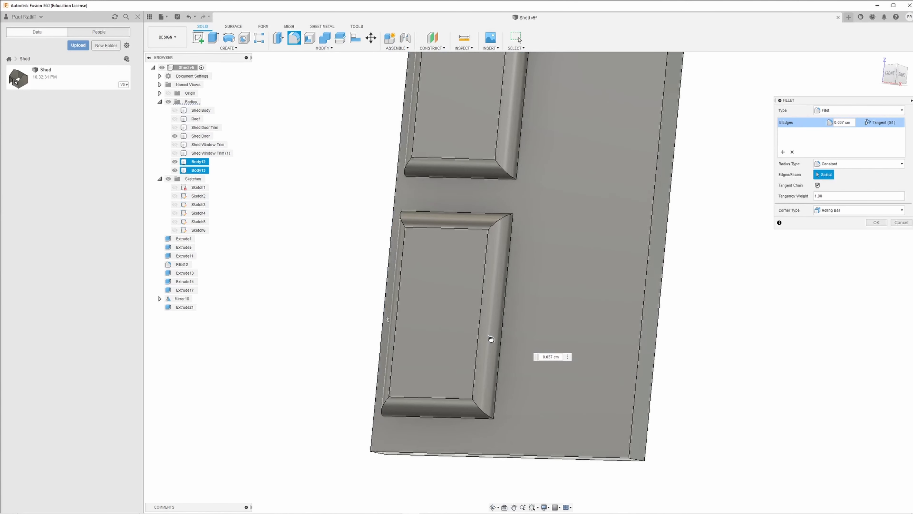
pyautogui.moveTo(491, 339); pyautogui.dragTo(490, 338)
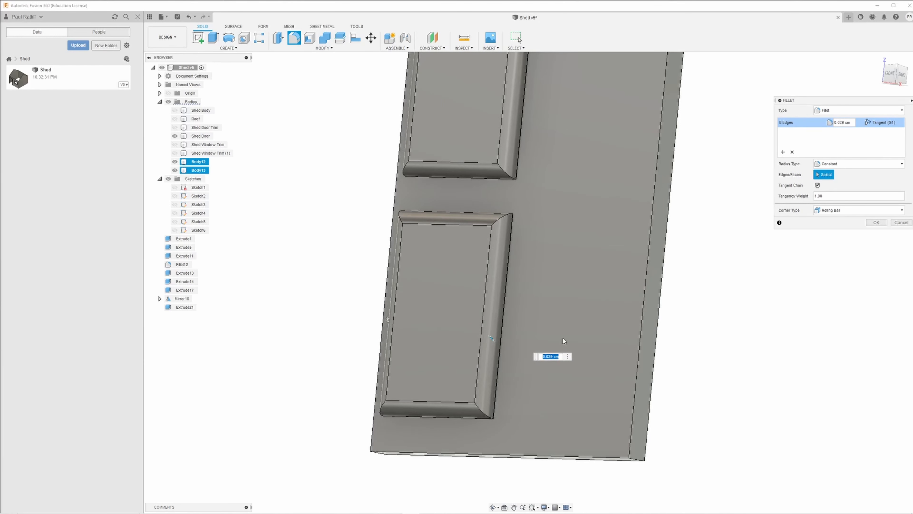
pyautogui.keyDown('shift'); pyautogui.moveTo(564, 339); pyautogui.dragTo(586, 346, button='middle'); pyautogui.keyUp('shift')
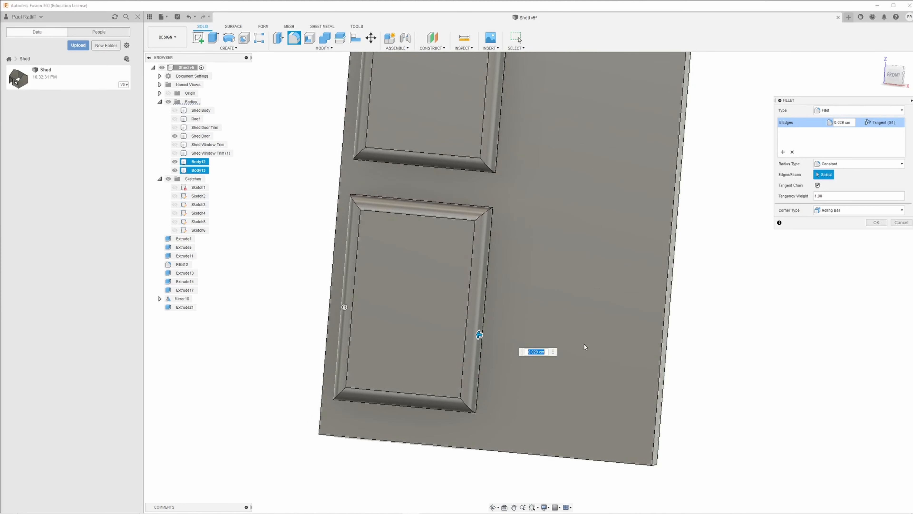
pyautogui.click(877, 223)
pyautogui.scroll(-3, 836, 255)
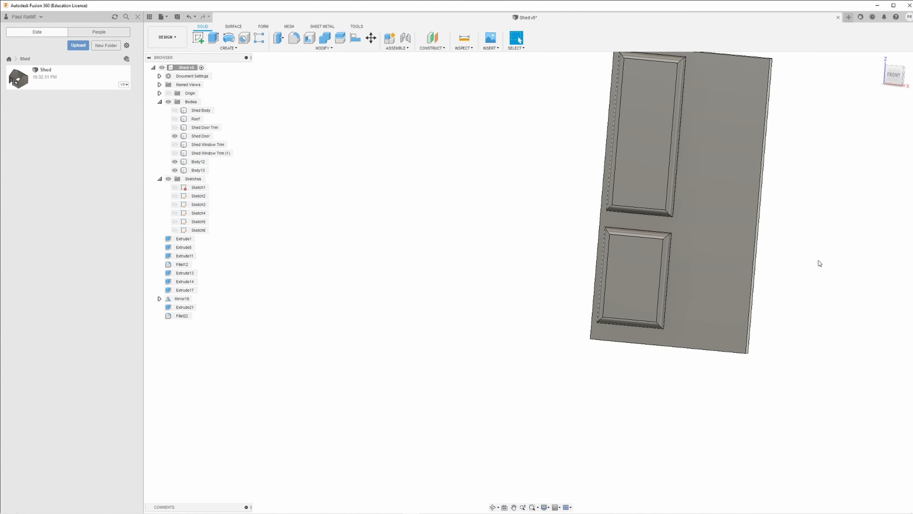
pyautogui.click(895, 77)
pyautogui.moveTo(679, 171); pyautogui.dragTo(492, 245, button='middle')
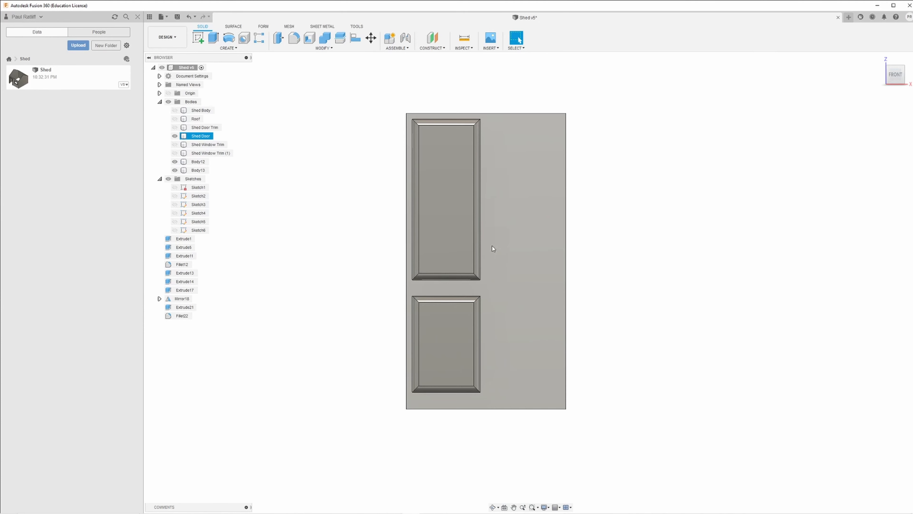
pyautogui.click(465, 203)
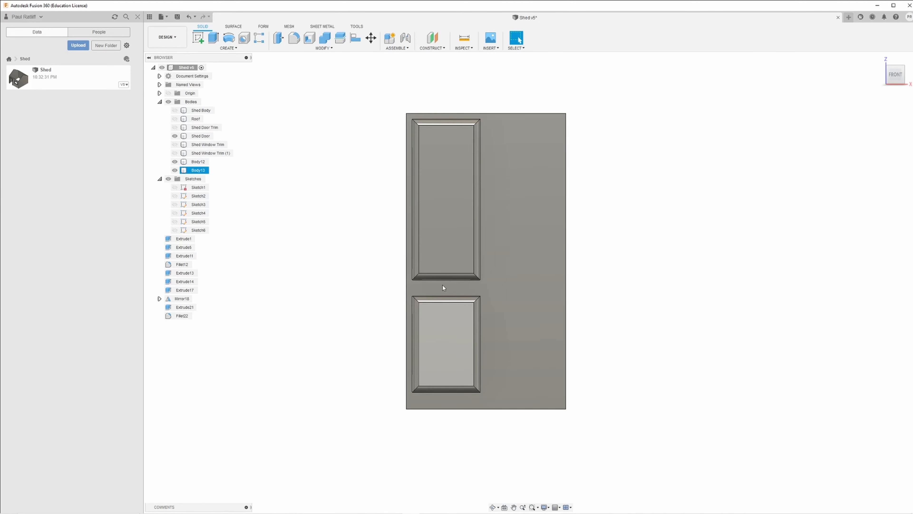
pyautogui.click(371, 37)
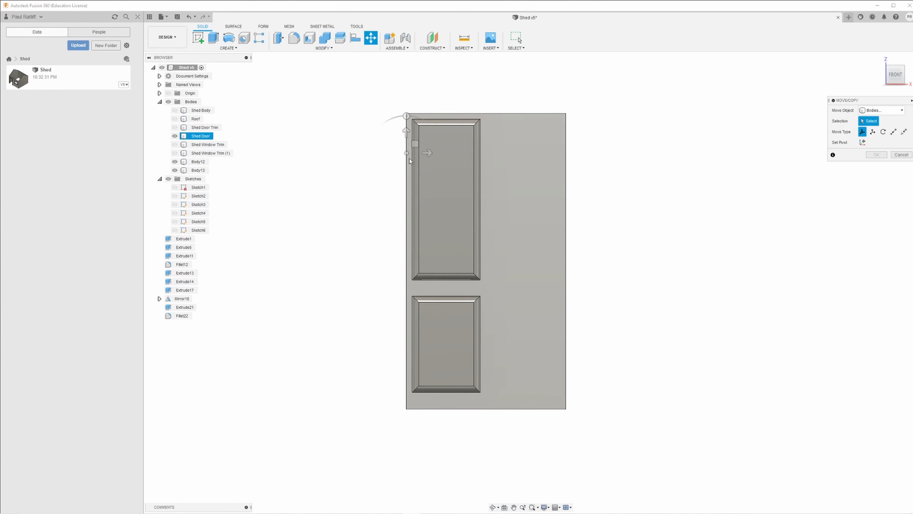
pyautogui.click(433, 189)
pyautogui.click(446, 204)
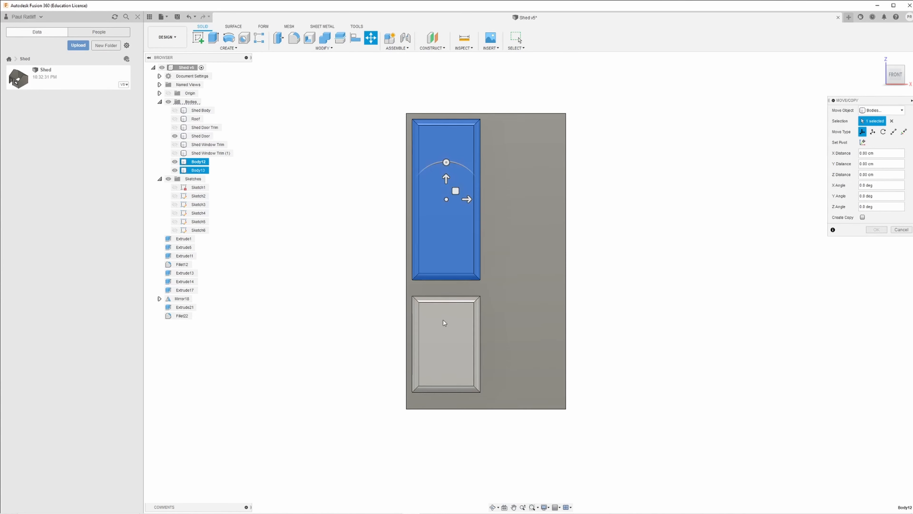
pyautogui.click(444, 344)
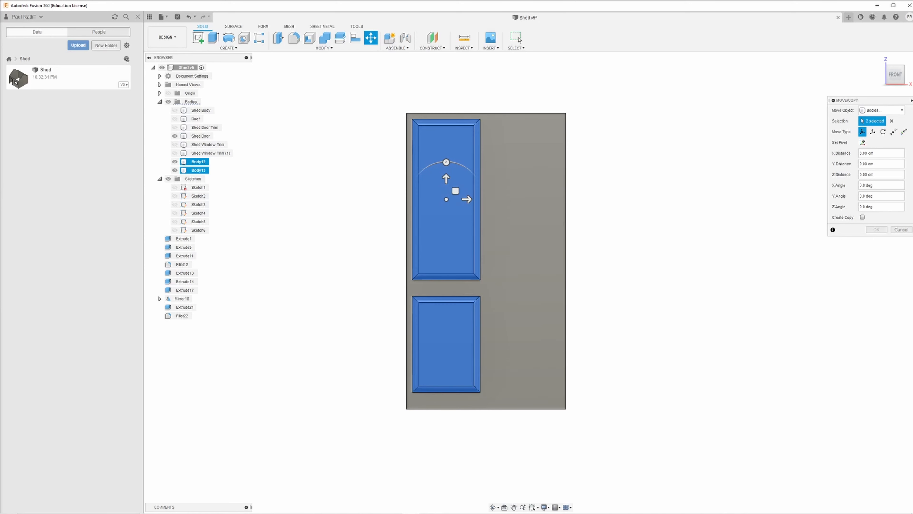
pyautogui.click(884, 230)
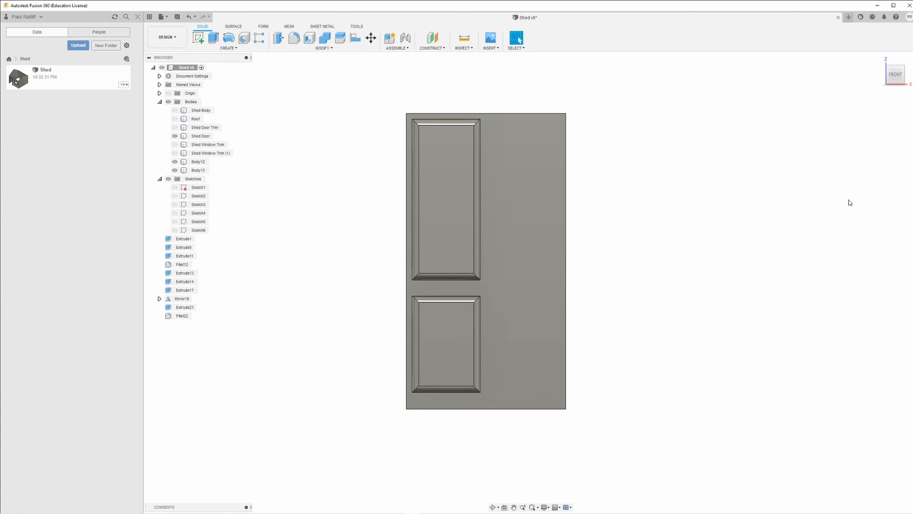
# - Copy the upper and lower panel bodies 0.345 cm along X onto the empty right half of the door
pyautogui.click(370, 37)
pyautogui.click(427, 162)
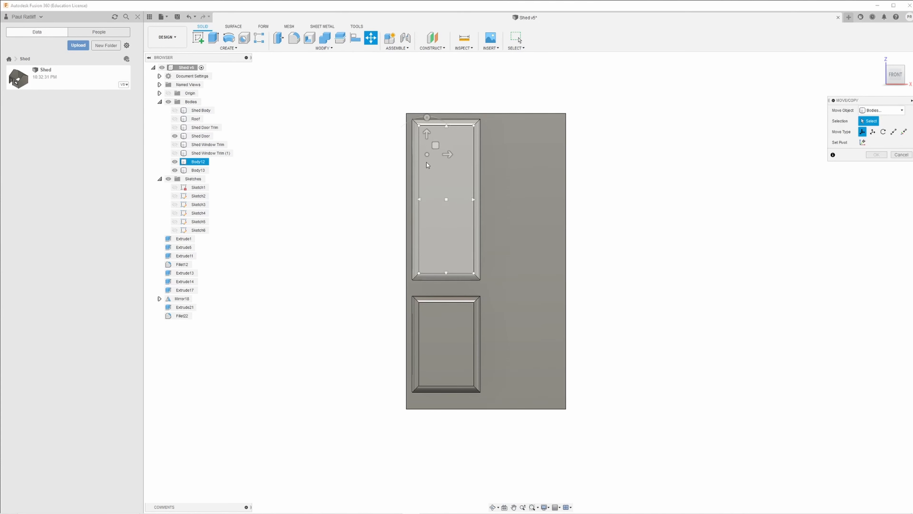
pyautogui.click(445, 340)
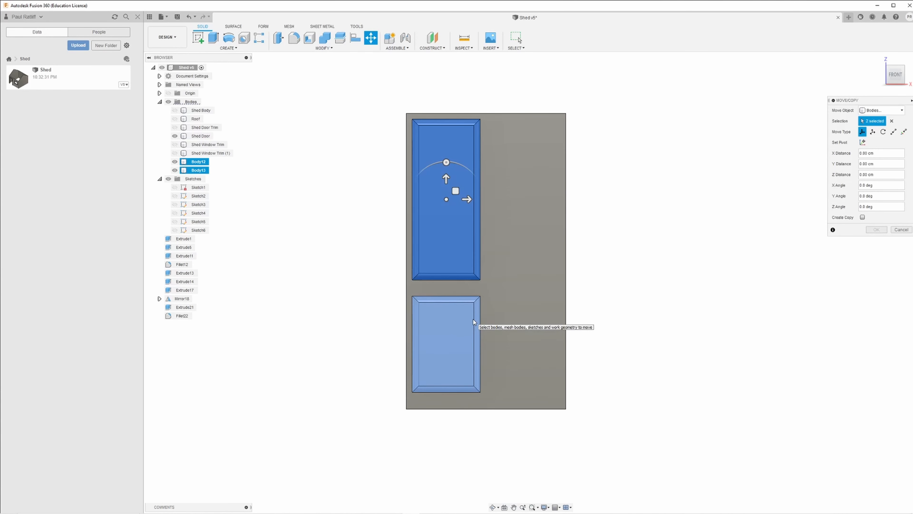
pyautogui.click(862, 216)
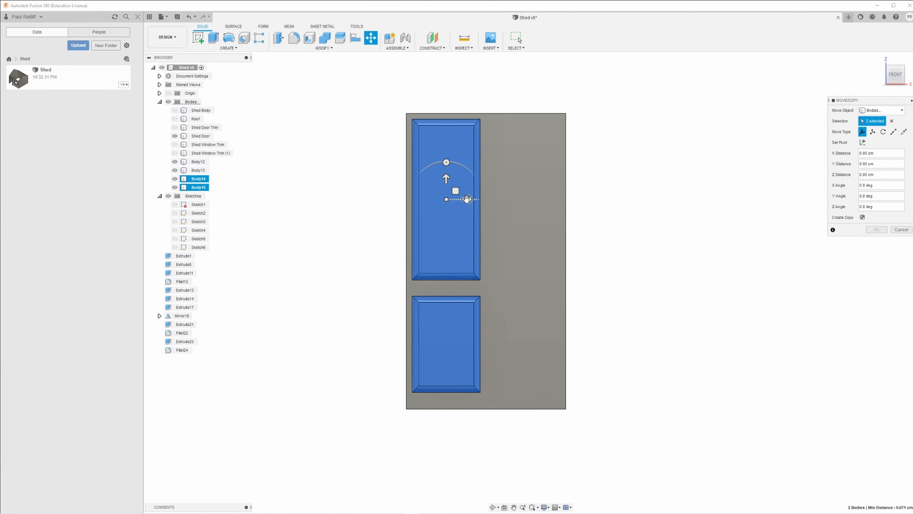
pyautogui.moveTo(466, 199); pyautogui.dragTo(547, 204)
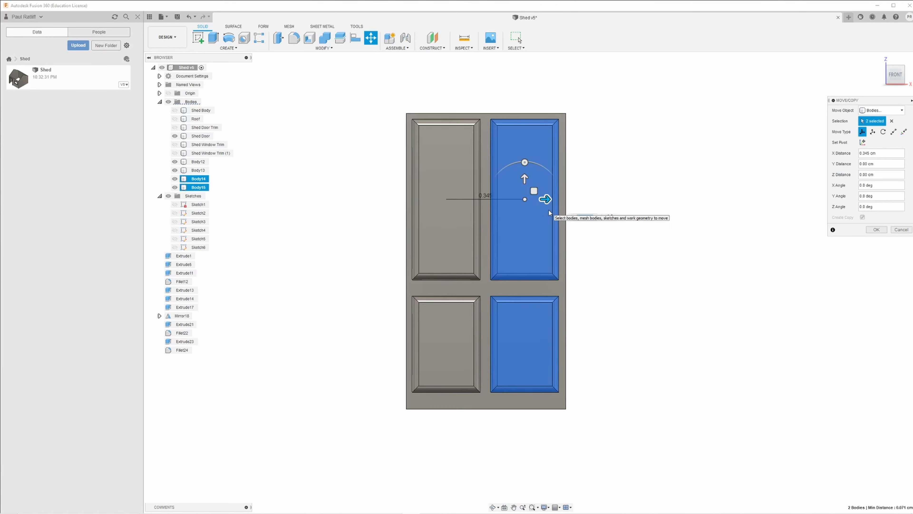
pyautogui.click(876, 230)
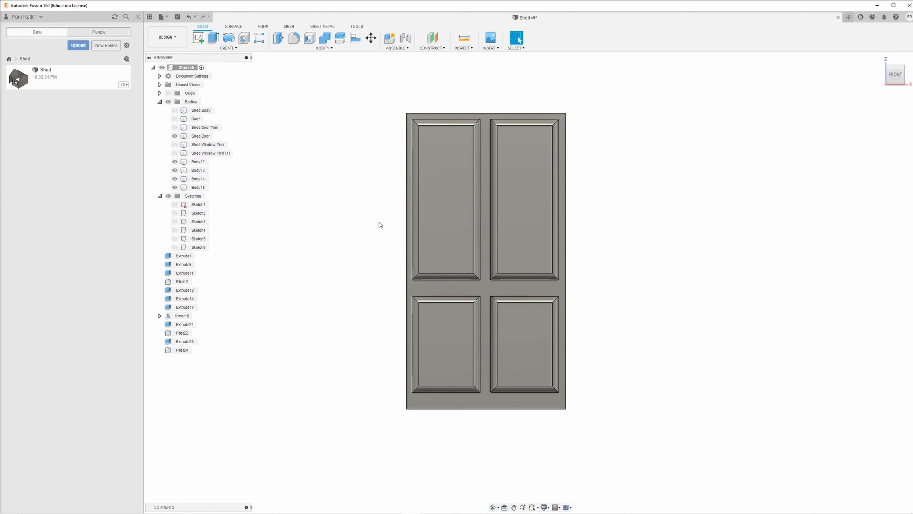
# - Measure the margins between the upper panels' outer edges and the door's side edges, on the left and on the right
pyautogui.scroll(4, 378, 221)
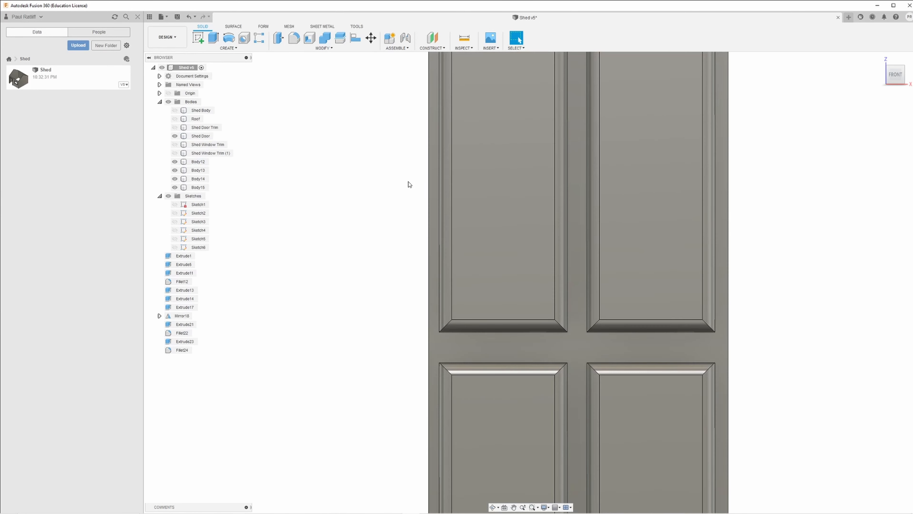
pyautogui.click(465, 38)
pyautogui.click(440, 105)
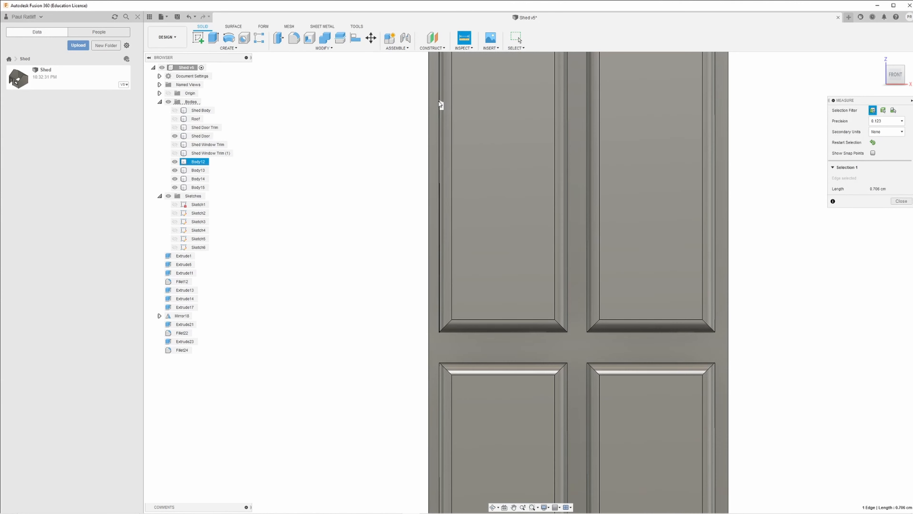
pyautogui.click(429, 105)
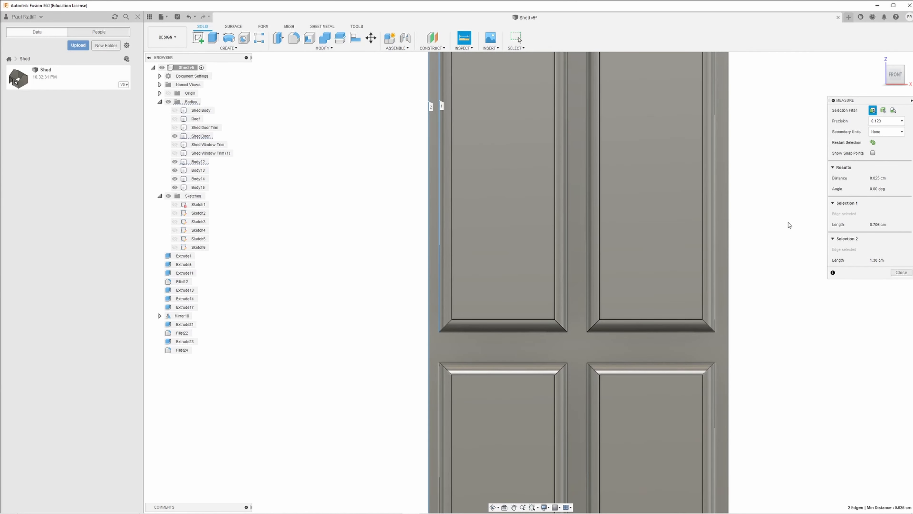
pyautogui.moveTo(789, 226); pyautogui.dragTo(516, 253, button='middle')
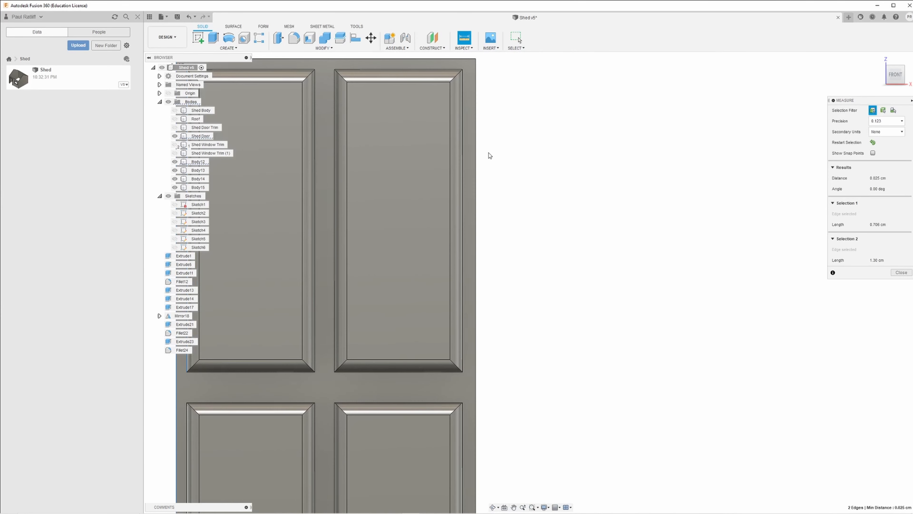
pyautogui.click(464, 37)
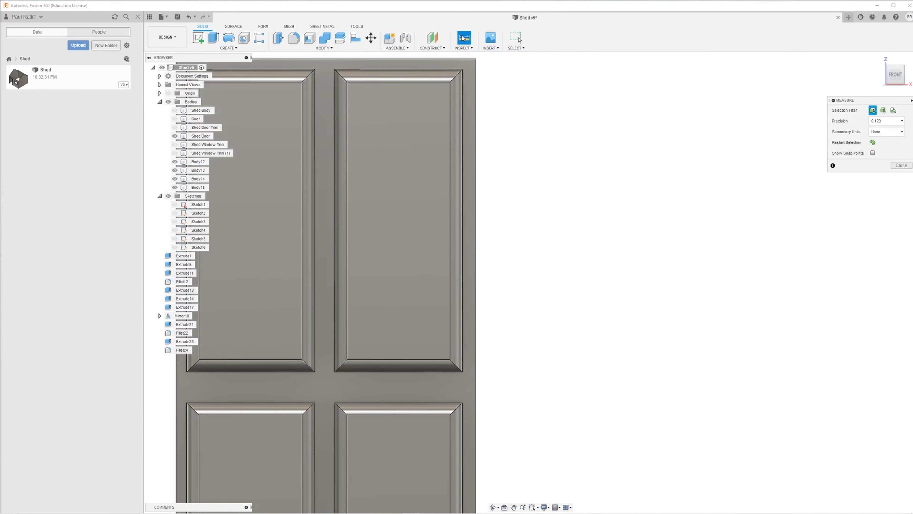
pyautogui.click(462, 174)
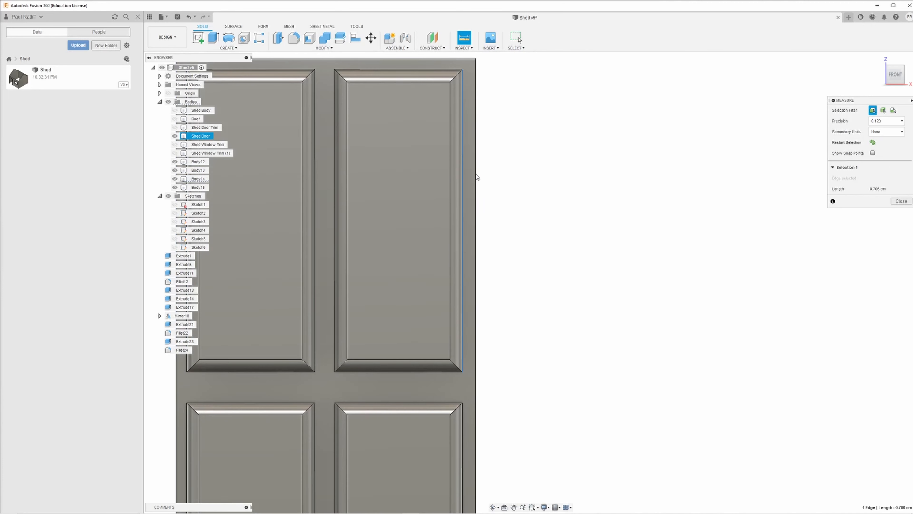
pyautogui.click(476, 178)
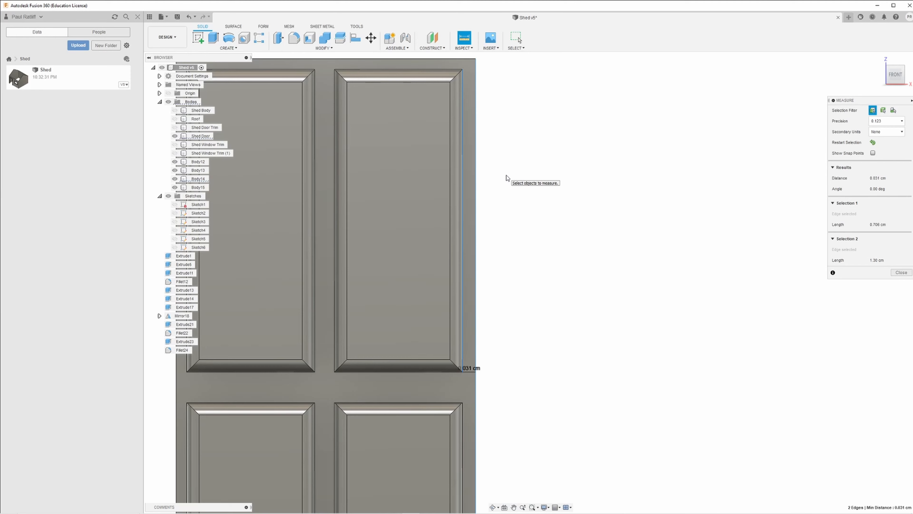
pyautogui.click(511, 197)
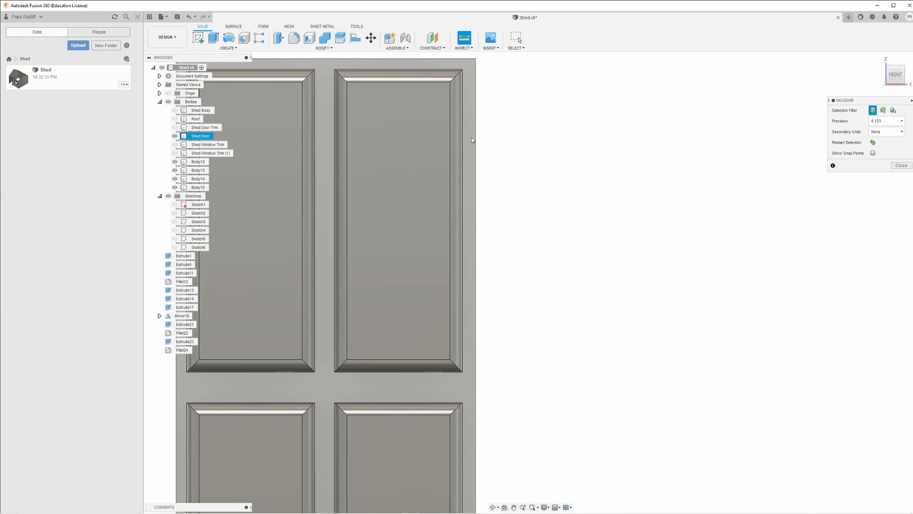
pyautogui.click(901, 165)
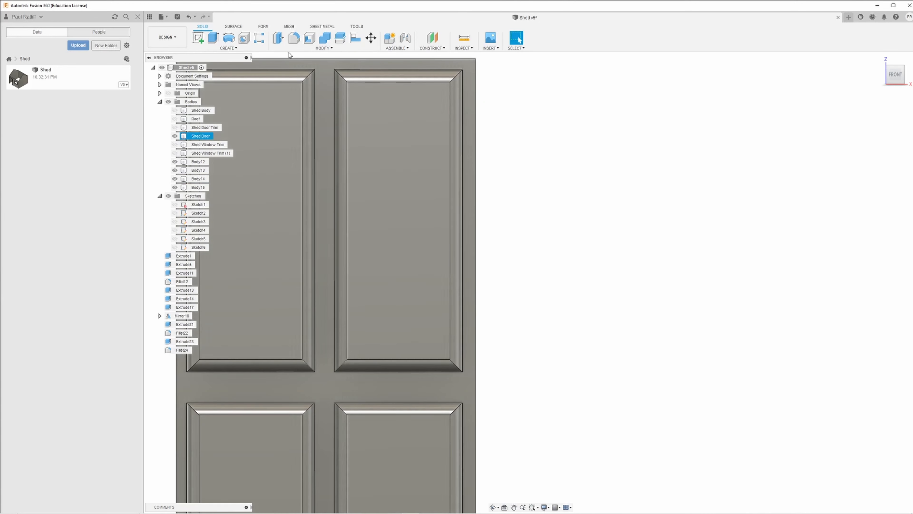
# - Move the upper and lower panel bodies on the door's right half slightly along X toward the right door edge
pyautogui.click(371, 37)
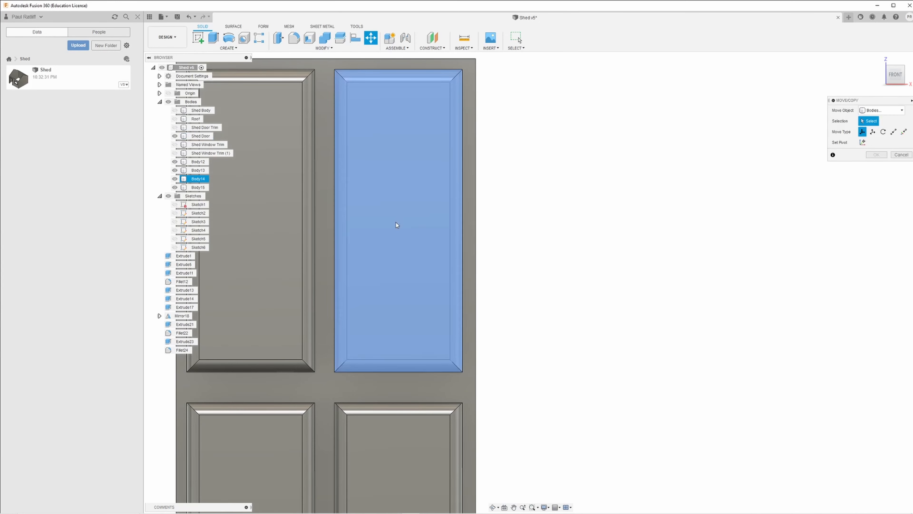
pyautogui.click(397, 226)
pyautogui.click(400, 464)
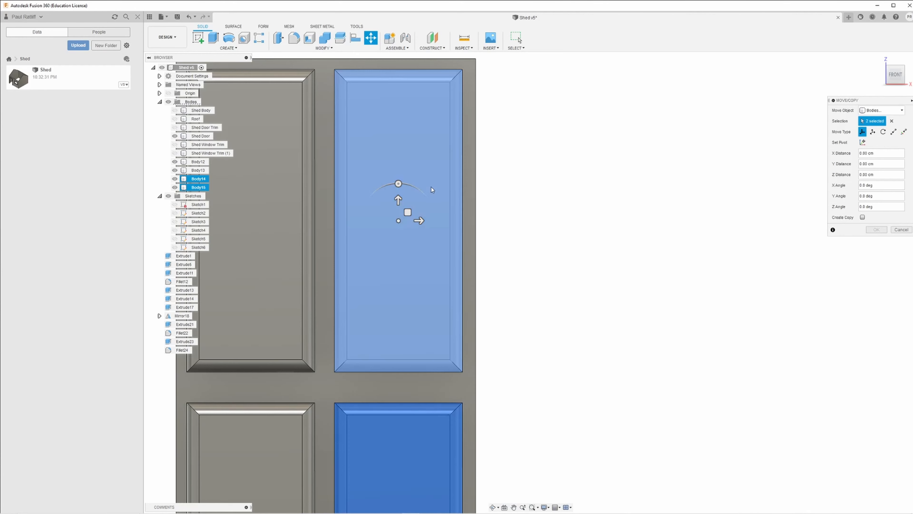
pyautogui.click(420, 221)
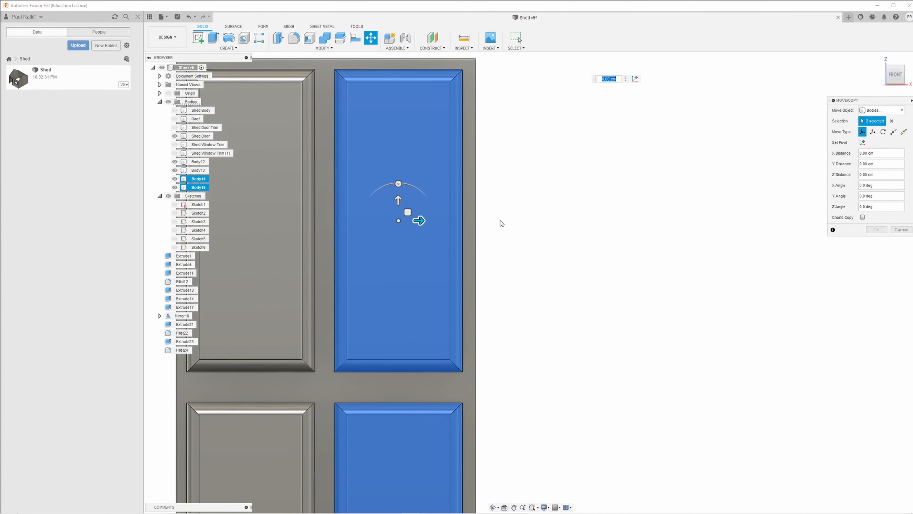
pyautogui.press('BackSpace')
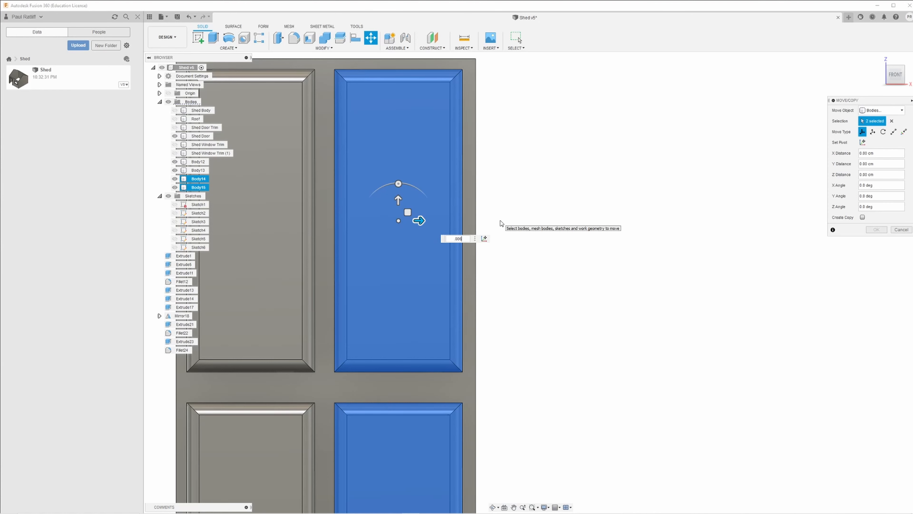
pyautogui.press('Return')
pyautogui.scroll(-3, 633, 255)
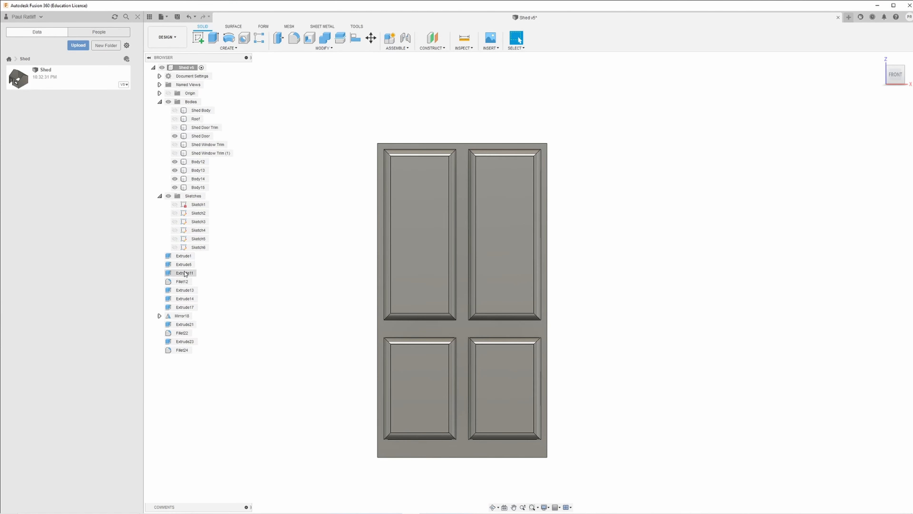
# - Delete the vertical centre line running the full height of the door in Sketch6, leaving that sketch hidden
pyautogui.click(175, 247)
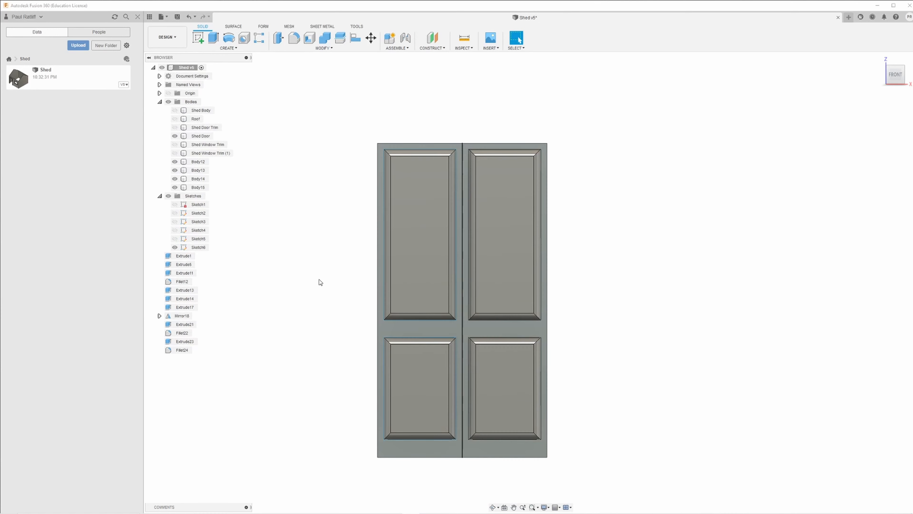
pyautogui.click(462, 264)
pyautogui.press('Escape')
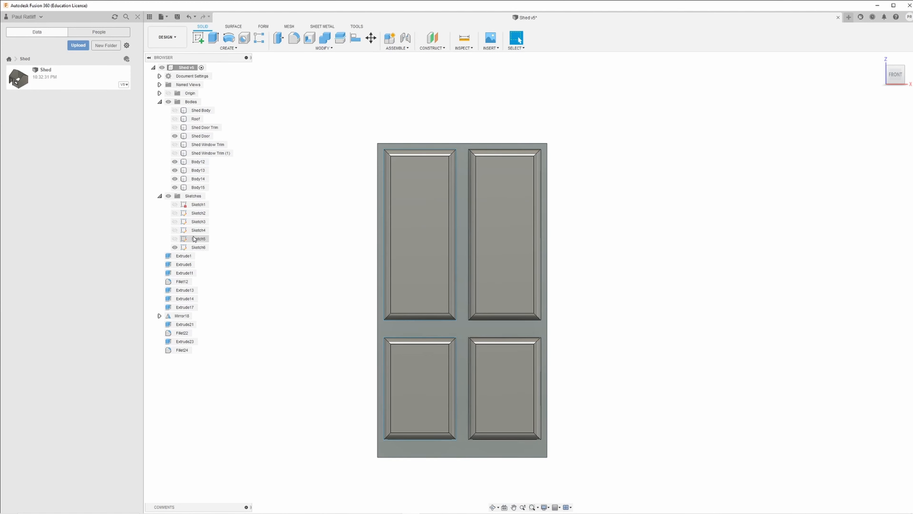
pyautogui.click(175, 247)
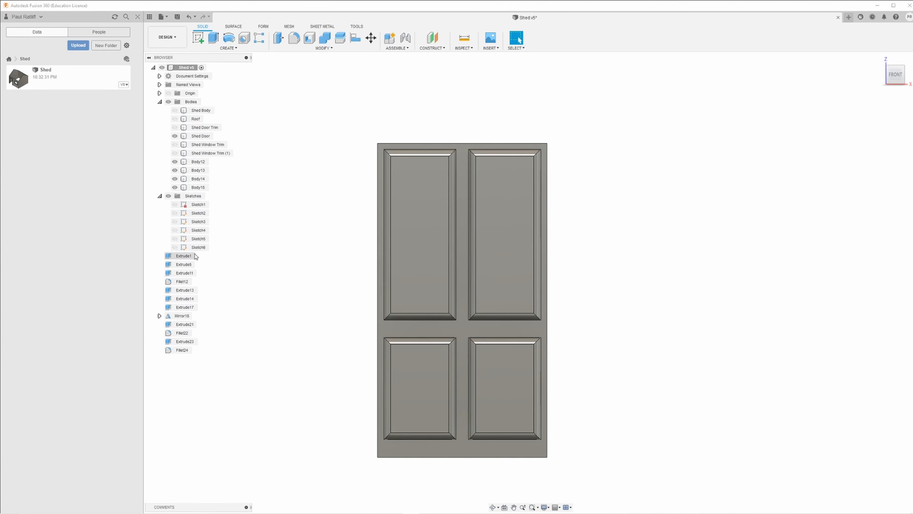
# - Show Sketch5, Sketch4 and Sketch6 one after another to examine their profiles around the door, hiding each again
pyautogui.click(175, 238)
pyautogui.click(175, 239)
pyautogui.click(175, 230)
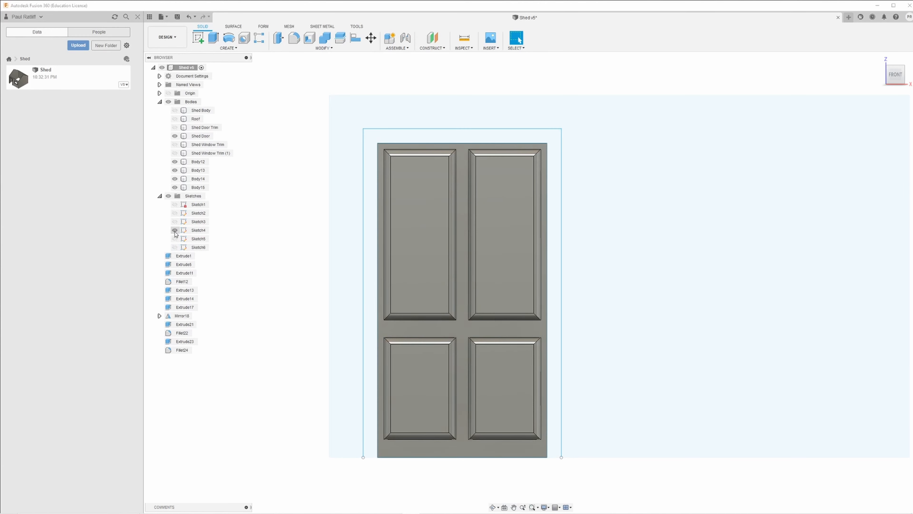
pyautogui.click(381, 149)
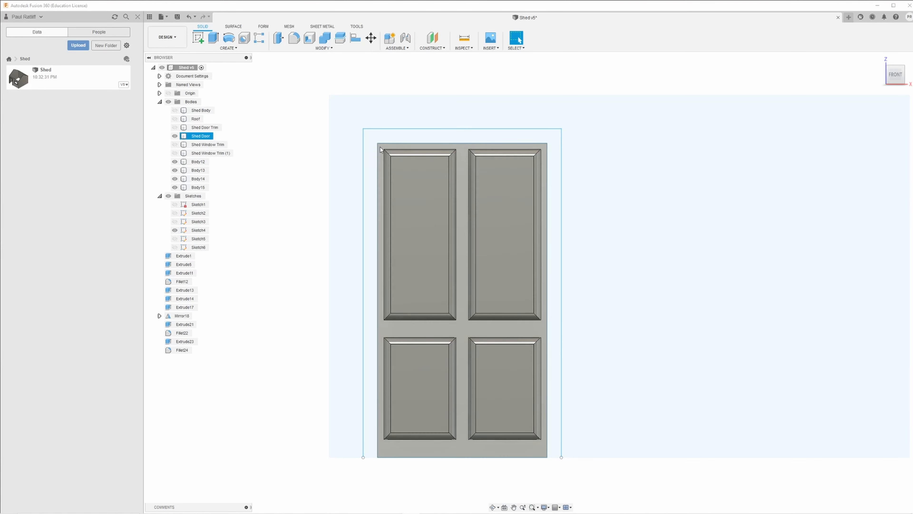
pyautogui.click(174, 247)
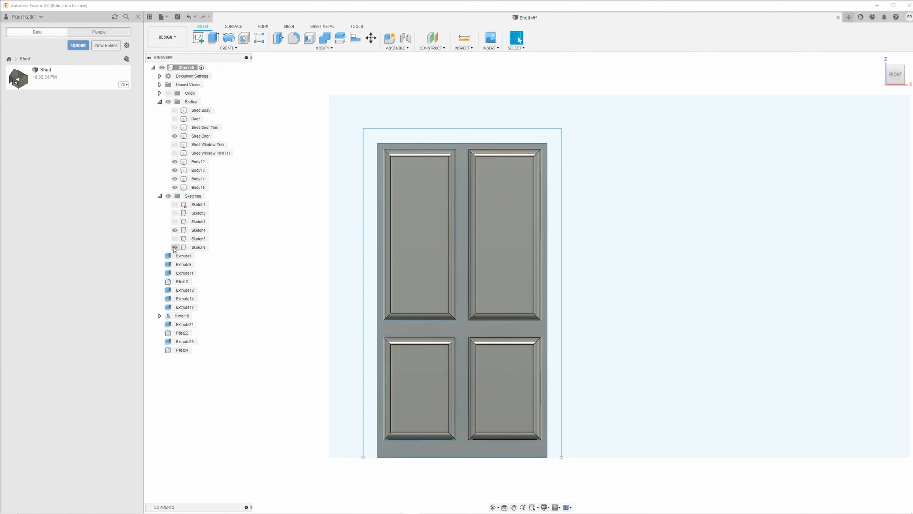
pyautogui.click(175, 247)
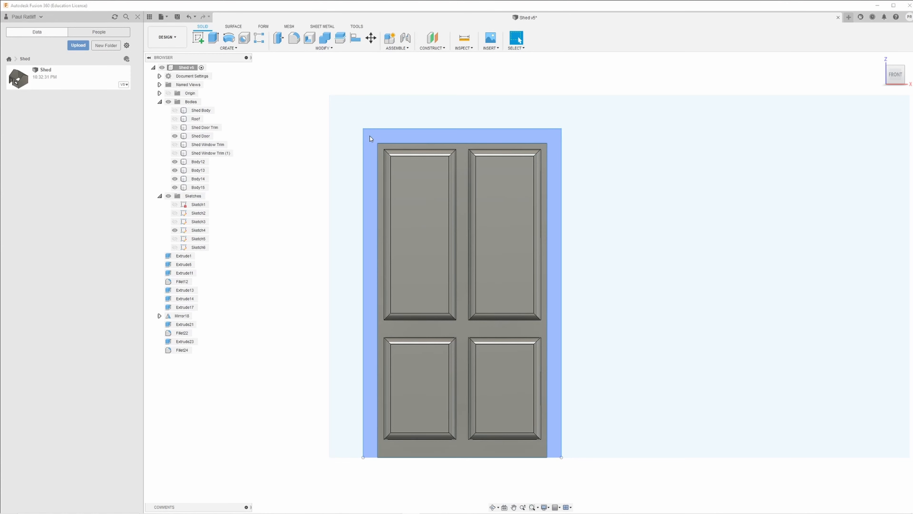
pyautogui.click(370, 136)
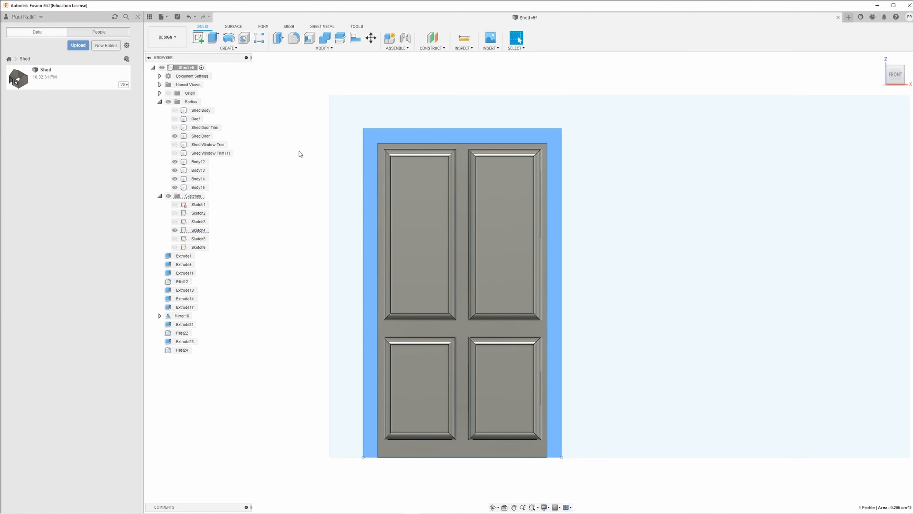
pyautogui.click(275, 156)
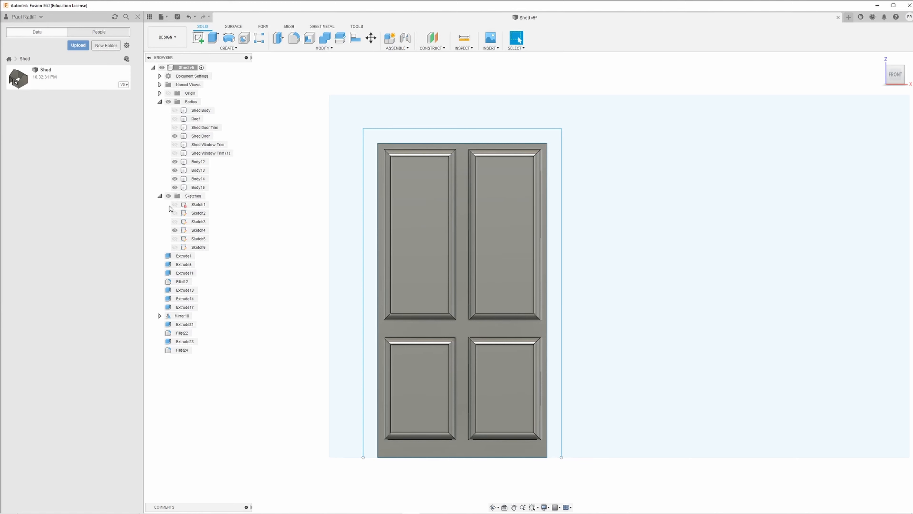
pyautogui.click(175, 231)
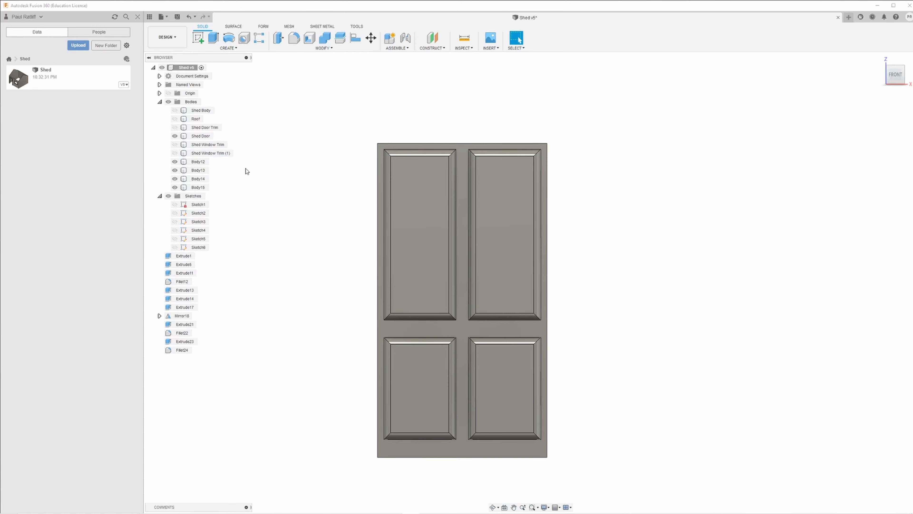
# - Offset the flat front faces of all four door panels inward by -0.022 cm
pyautogui.moveTo(368, 212)
pyautogui.keyDown('shift'); pyautogui.mouseDown(button='middle')
pyautogui.moveTo(405, 225)
pyautogui.moveTo(373, 217)
pyautogui.moveTo(364, 200)
pyautogui.moveTo(368, 217)
pyautogui.moveTo(378, 217)
pyautogui.moveTo(365, 216)
pyautogui.moveTo(361, 155)
pyautogui.moveTo(382, 164)
pyautogui.moveTo(371, 157)
pyautogui.moveTo(362, 190)
pyautogui.moveTo(369, 184)
pyautogui.mouseUp(button='middle'); pyautogui.keyUp('shift')
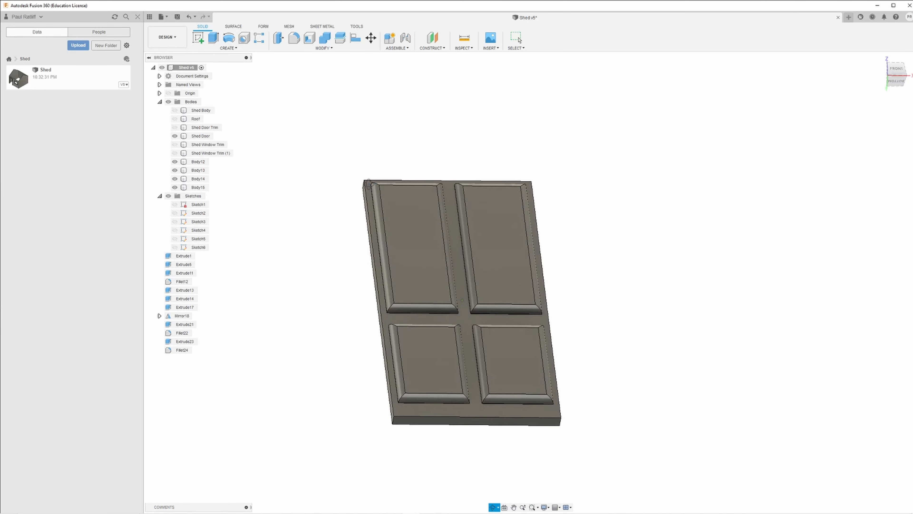
pyautogui.click(278, 37)
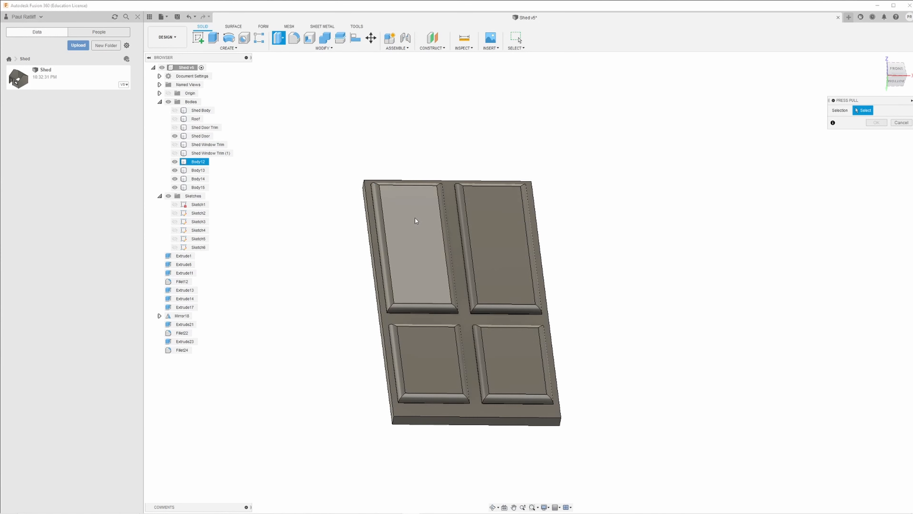
pyautogui.click(419, 236)
pyautogui.click(506, 240)
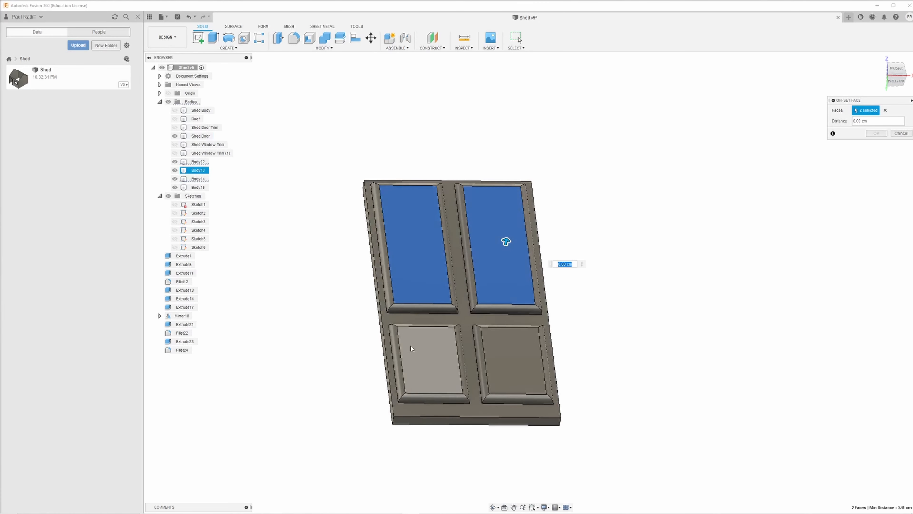
pyautogui.click(459, 373)
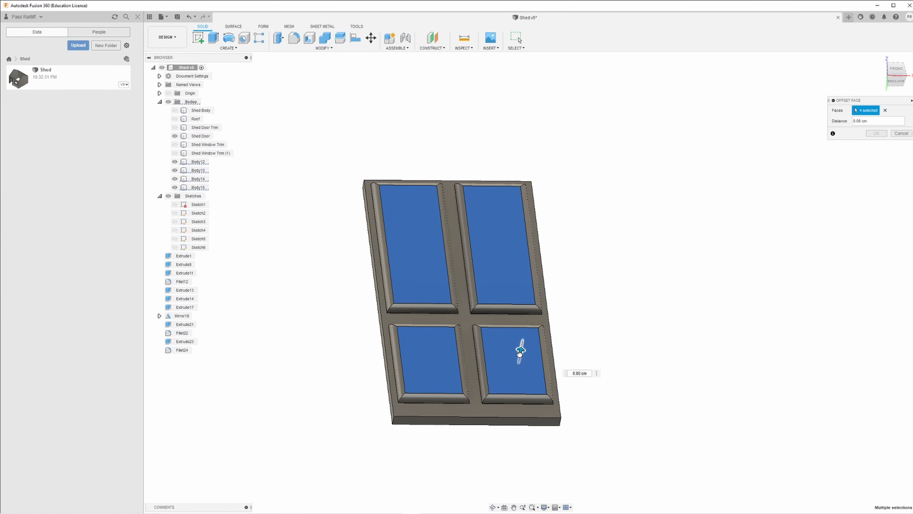
pyautogui.moveTo(521, 351); pyautogui.dragTo(520, 355)
pyautogui.keyDown('shift'); pyautogui.moveTo(520, 355); pyautogui.dragTo(517, 318, button='middle'); pyautogui.keyUp('shift')
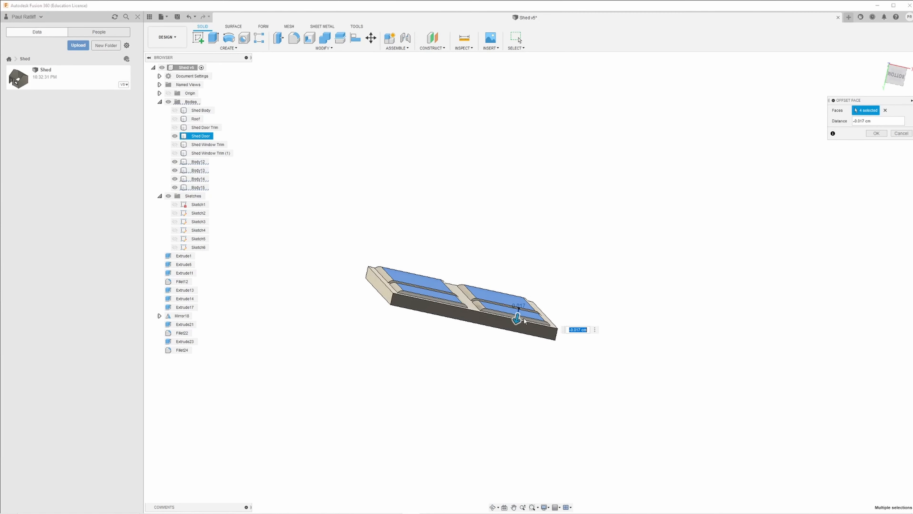
pyautogui.moveTo(517, 319); pyautogui.dragTo(521, 320)
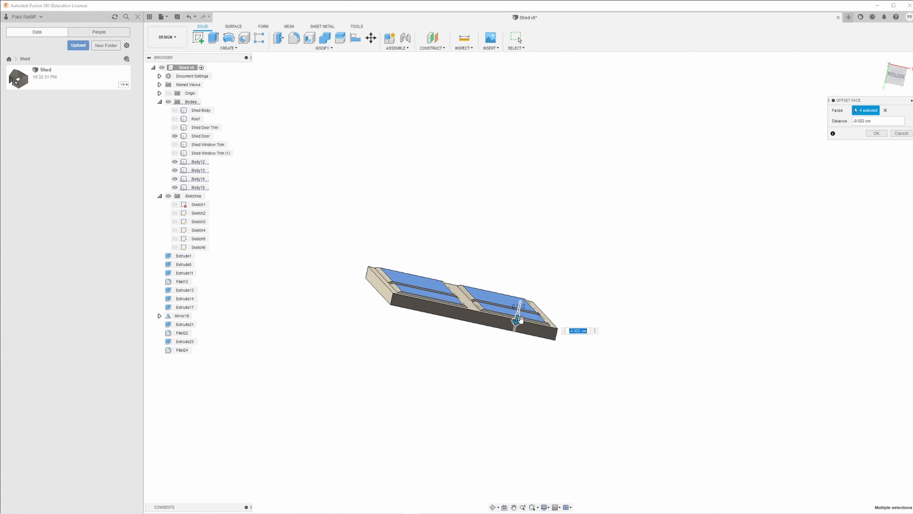
pyautogui.click(878, 134)
# - Combine the four panel bodies with the Shed Door body using the Join operation
pyautogui.keyDown('shift'); pyautogui.moveTo(766, 177); pyautogui.dragTo(751, 243, button='middle'); pyautogui.keyUp('shift')
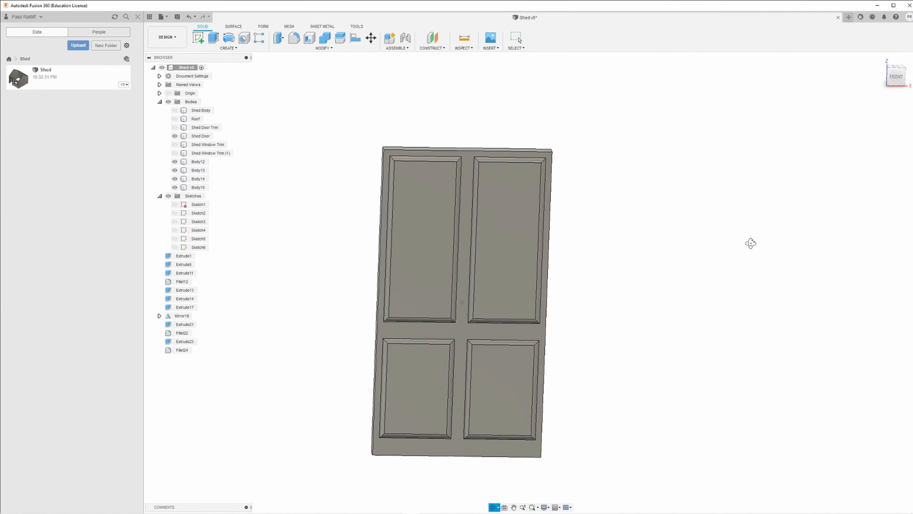
pyautogui.scroll(-2, 802, 172)
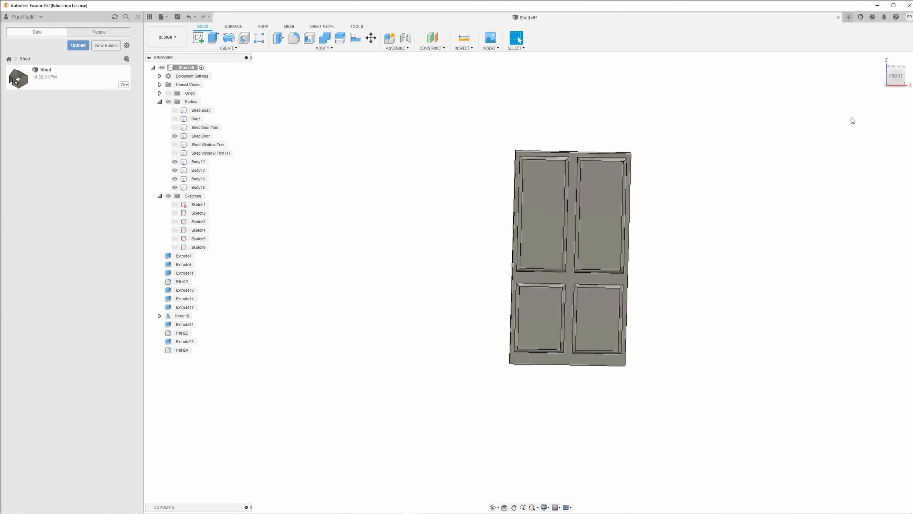
pyautogui.click(895, 77)
pyautogui.moveTo(695, 229); pyautogui.dragTo(517, 234, button='middle')
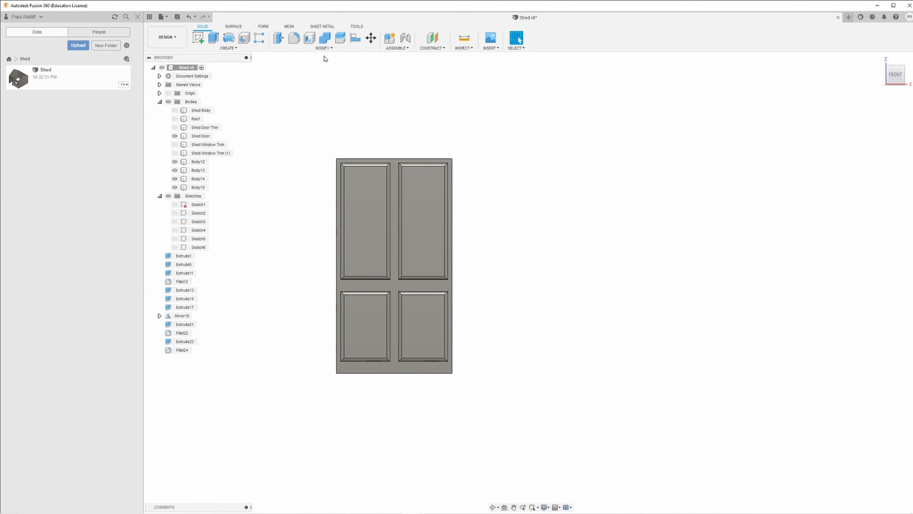
pyautogui.click(325, 37)
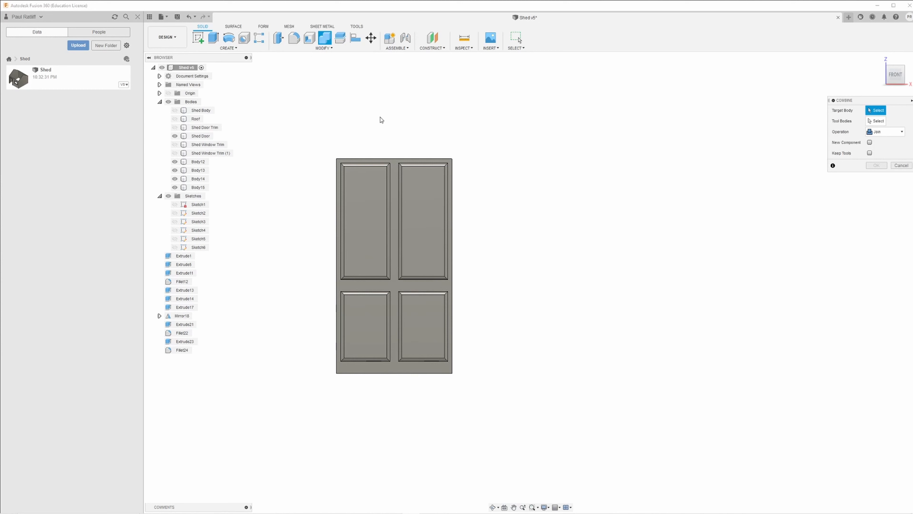
pyautogui.click(394, 163)
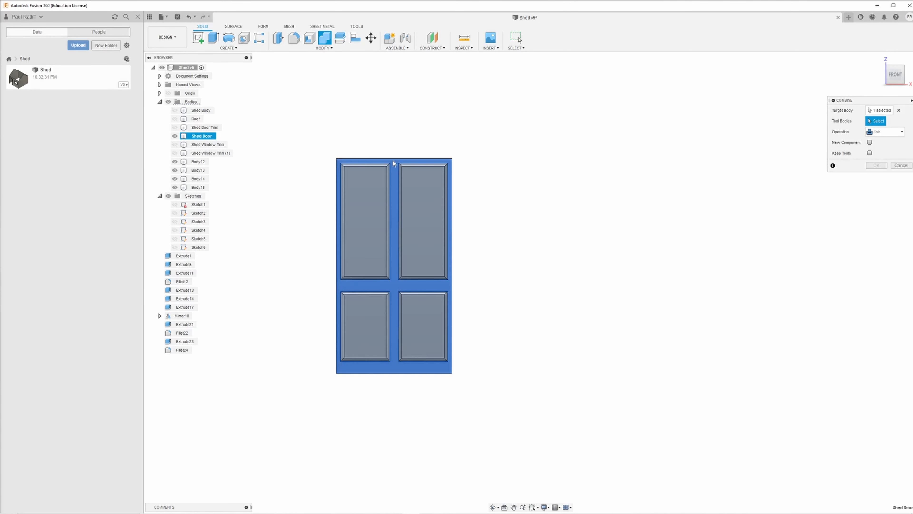
pyautogui.click(373, 195)
pyautogui.click(413, 259)
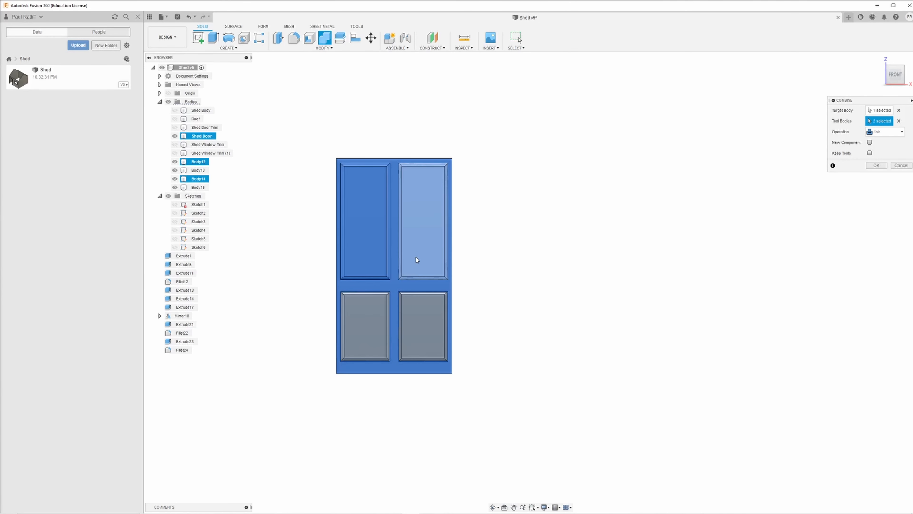
pyautogui.click(359, 332)
pyautogui.click(409, 330)
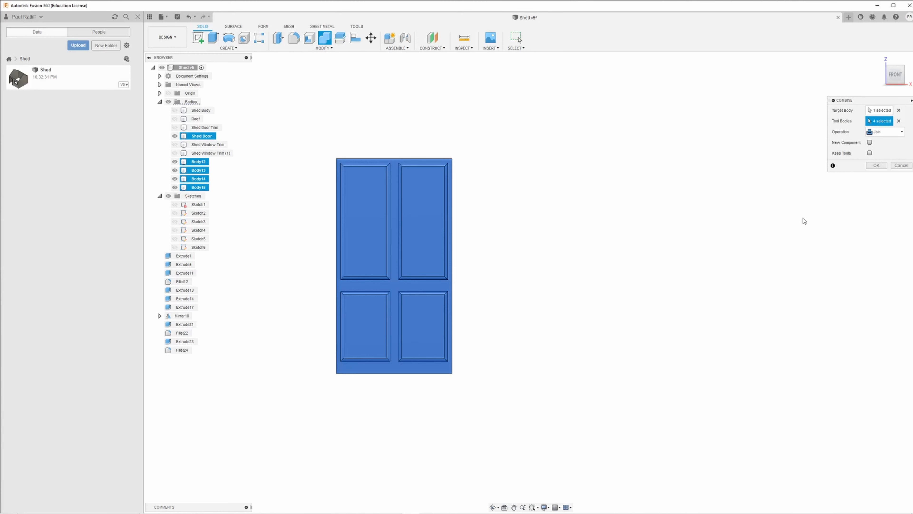
pyautogui.click(876, 166)
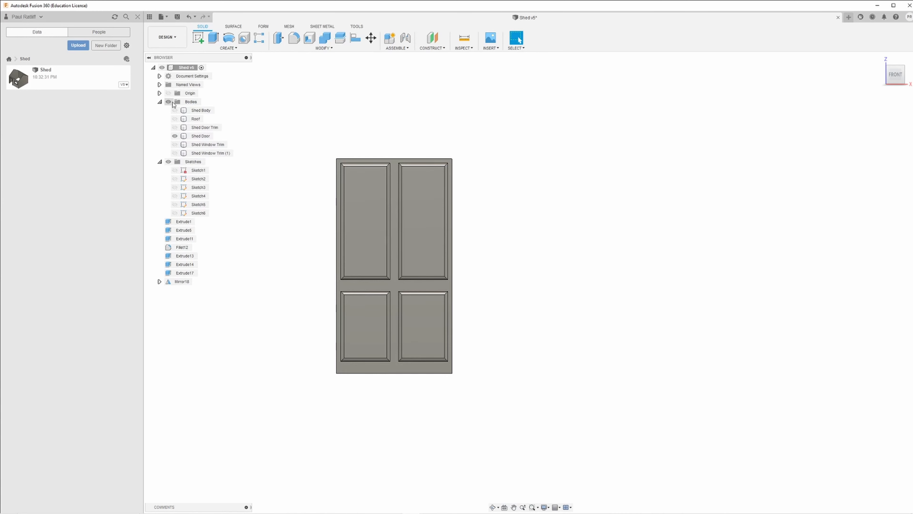
# - Make the shed body, roof, door trim and both window trim bodies visible alongside the door
pyautogui.click(175, 110)
pyautogui.click(175, 118)
pyautogui.click(174, 127)
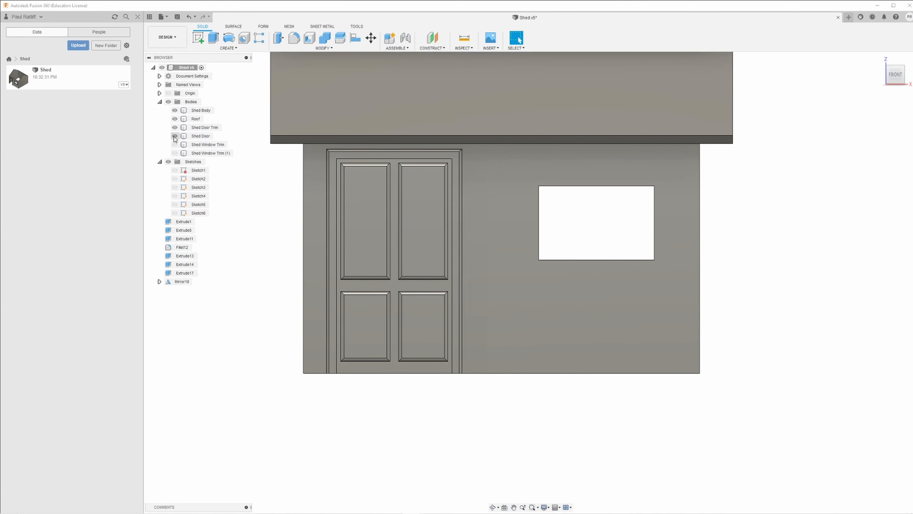
pyautogui.click(175, 144)
pyautogui.click(175, 153)
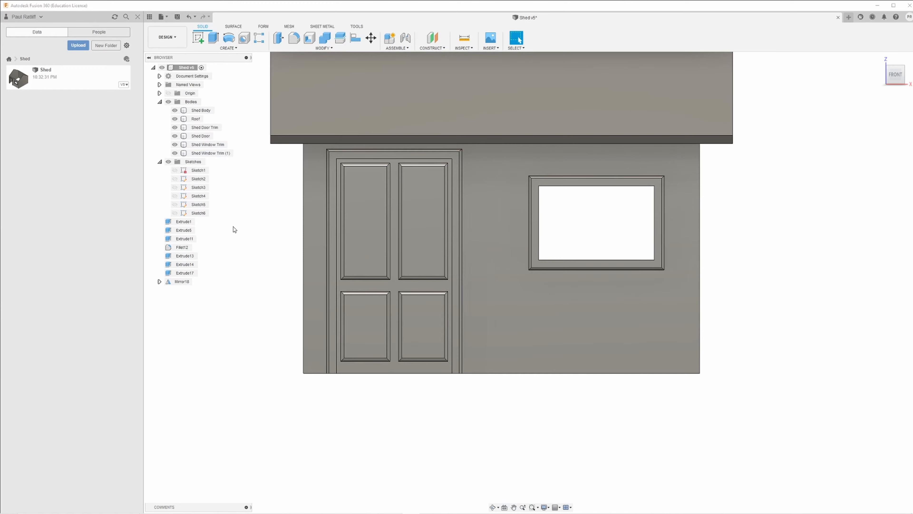
# - Hide the roof and align the back face of the Shed Door with the inner face of the shed's front wall
pyautogui.keyDown('shift'); pyautogui.moveTo(234, 230); pyautogui.dragTo(405, 285, button='middle'); pyautogui.keyUp('shift')
pyautogui.scroll(-5, 346, 249)
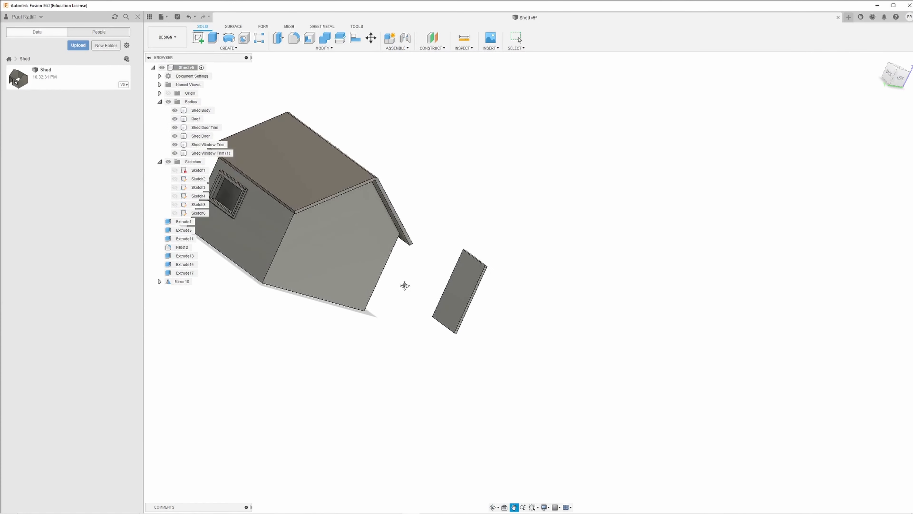
pyautogui.click(175, 120)
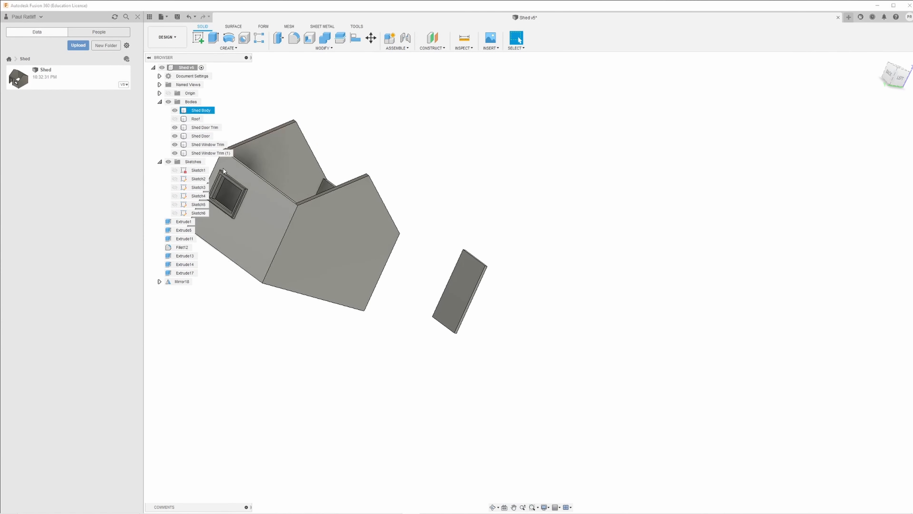
pyautogui.click(355, 39)
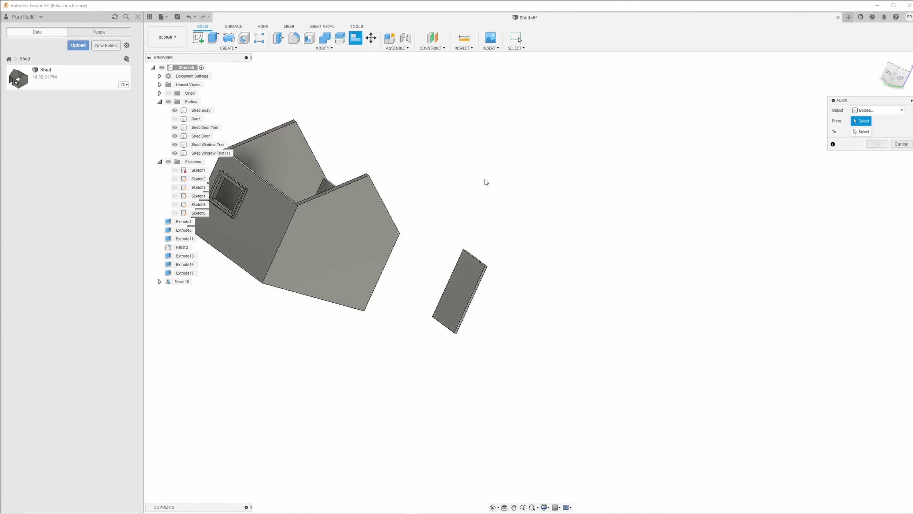
pyautogui.click(468, 276)
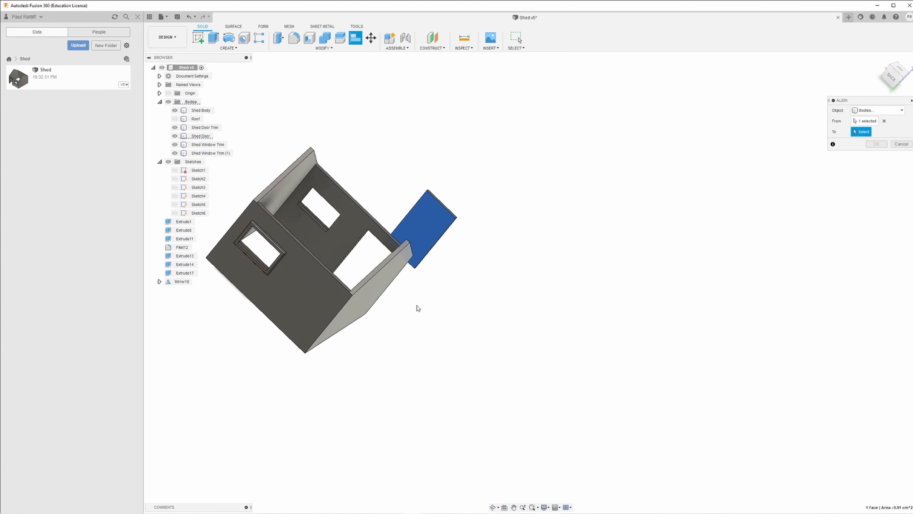
pyautogui.click(355, 253)
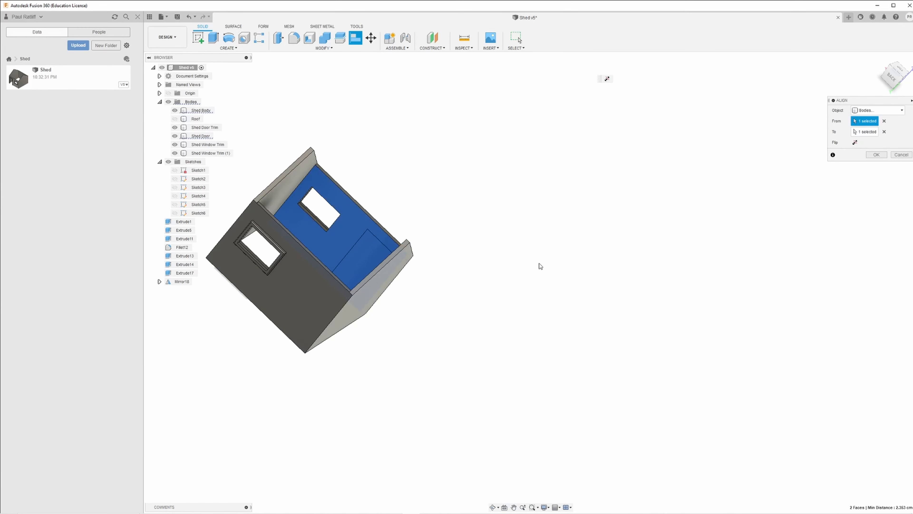
pyautogui.click(876, 155)
pyautogui.keyDown('shift'); pyautogui.moveTo(648, 229); pyautogui.dragTo(534, 248, button='middle'); pyautogui.keyUp('shift')
pyautogui.scroll(3, 416, 261)
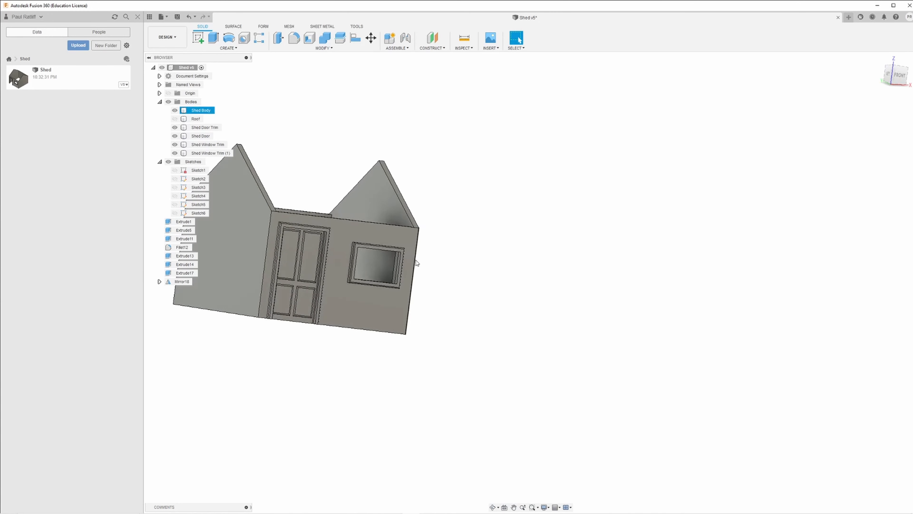
pyautogui.moveTo(300, 275); pyautogui.dragTo(500, 277, button='middle')
pyautogui.press('Escape')
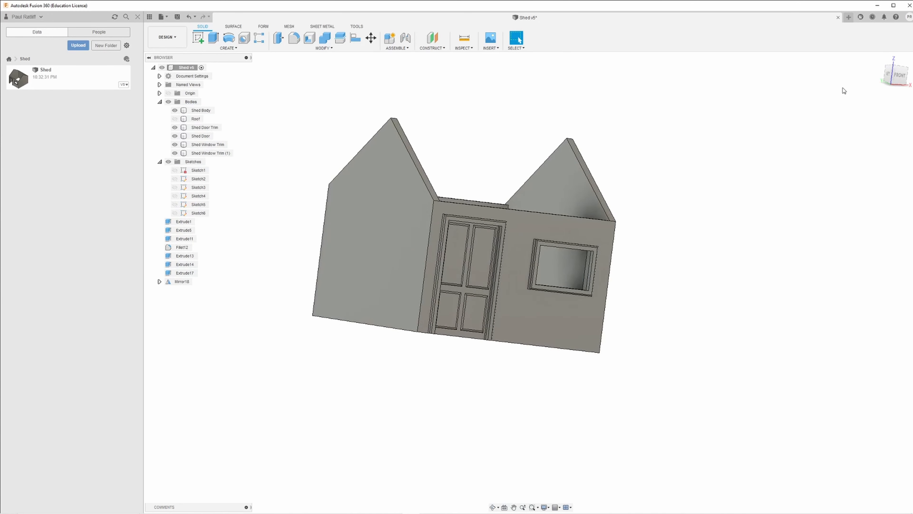
# - Show the roof and examine how the aligned door sits in its trimmed opening from the front and at an angle
pyautogui.click(896, 77)
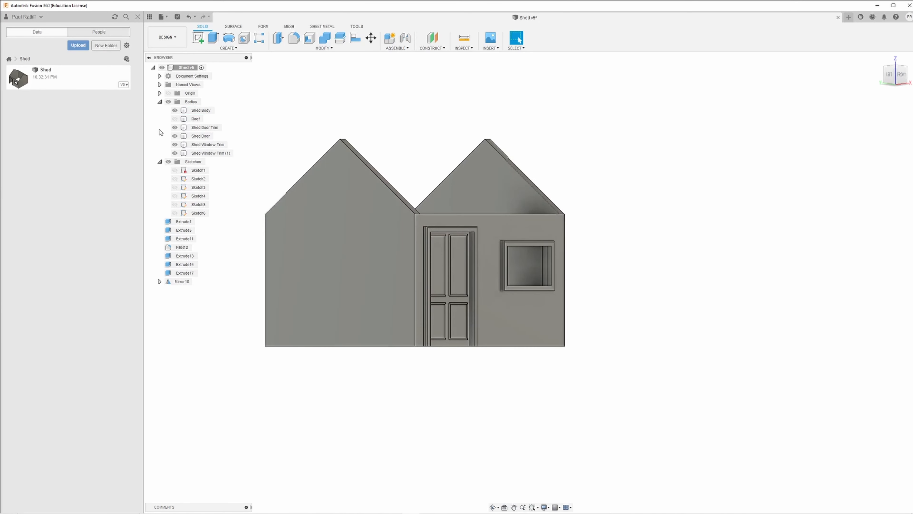
pyautogui.click(174, 119)
pyautogui.scroll(3, 481, 281)
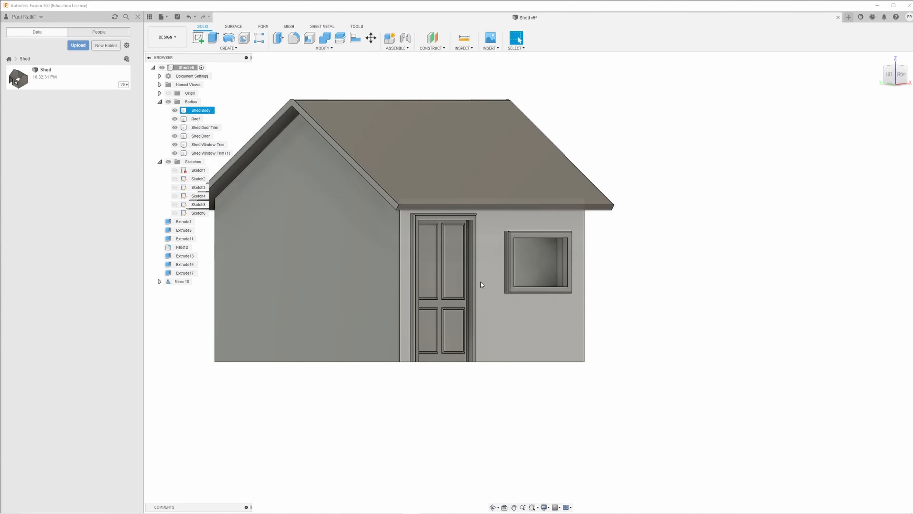
pyautogui.moveTo(505, 306)
pyautogui.keyDown('shift'); pyautogui.mouseDown(button='middle')
pyautogui.moveTo(463, 308)
pyautogui.moveTo(495, 310)
pyautogui.mouseUp(button='middle'); pyautogui.keyUp('shift')
pyautogui.scroll(3, 521, 307)
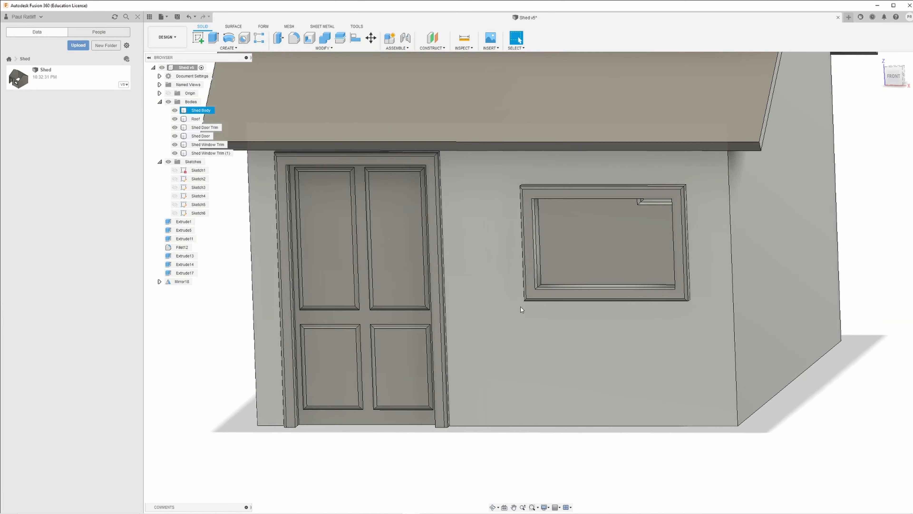
pyautogui.scroll(-4, 521, 306)
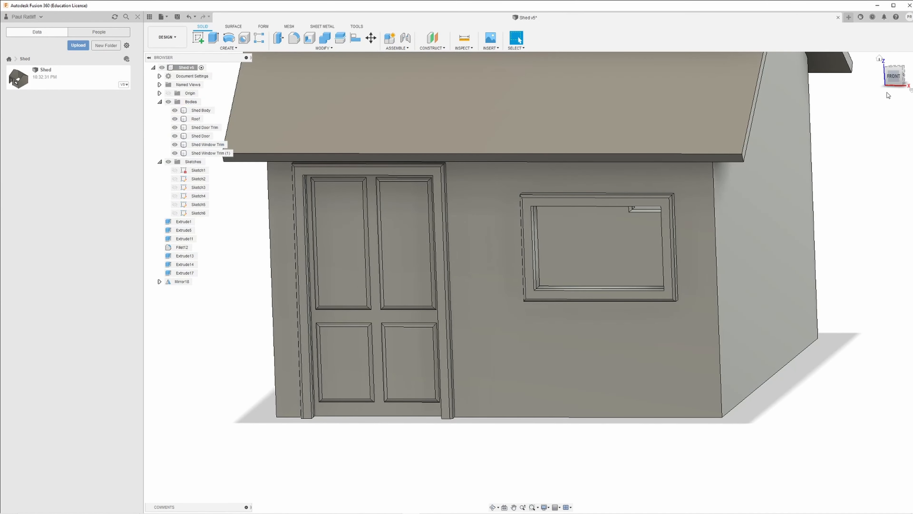
pyautogui.click(897, 81)
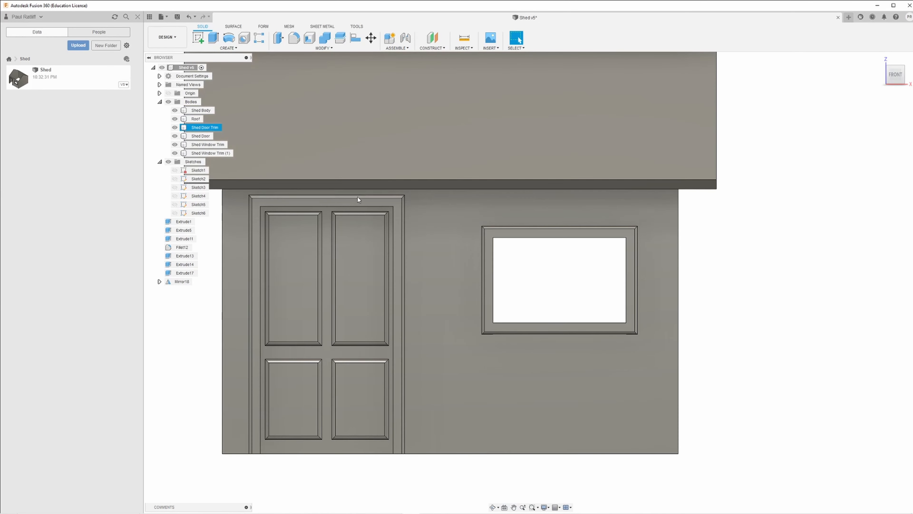
pyautogui.keyDown('shift'); pyautogui.moveTo(572, 284); pyautogui.dragTo(559, 288, button='middle'); pyautogui.keyUp('shift')
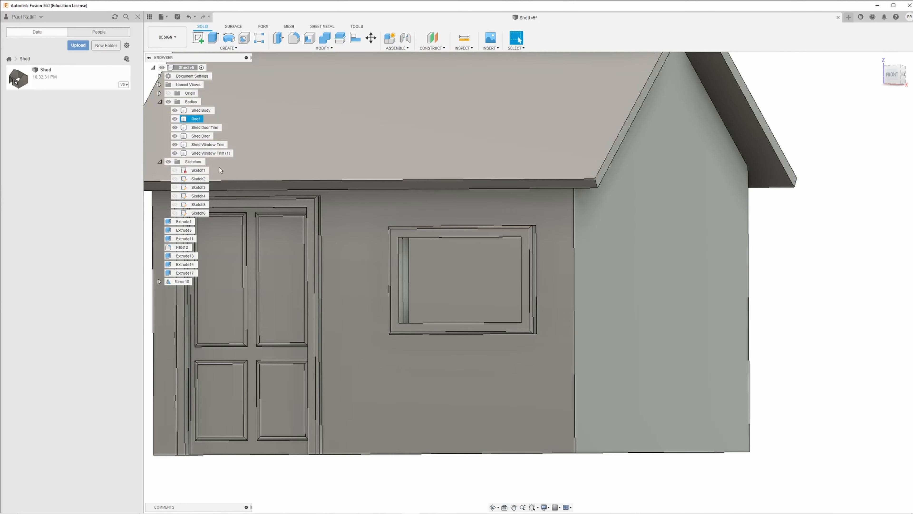
# - Hide the roof and both window trim bodies to expose the bare window opening in the front wall
pyautogui.click(175, 119)
pyautogui.click(201, 110)
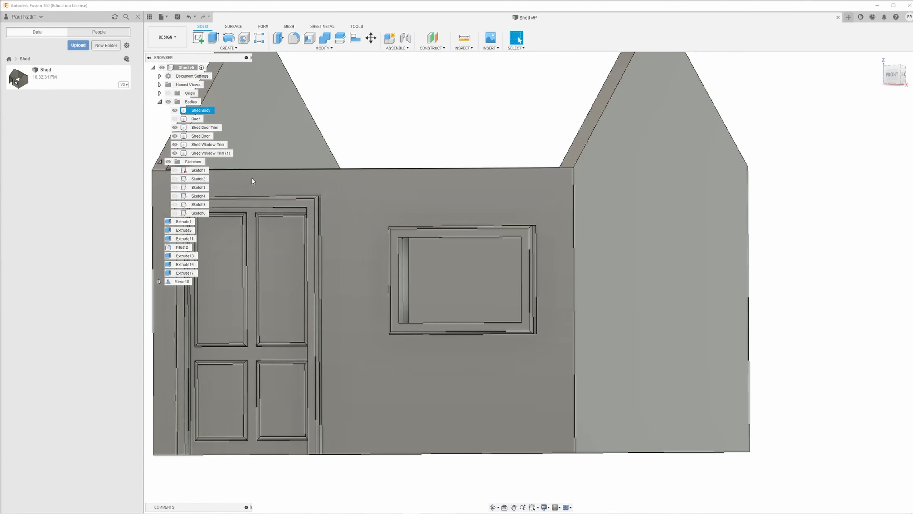
pyautogui.keyDown('shift'); pyautogui.moveTo(423, 273); pyautogui.dragTo(447, 266, button='middle'); pyautogui.keyUp('shift')
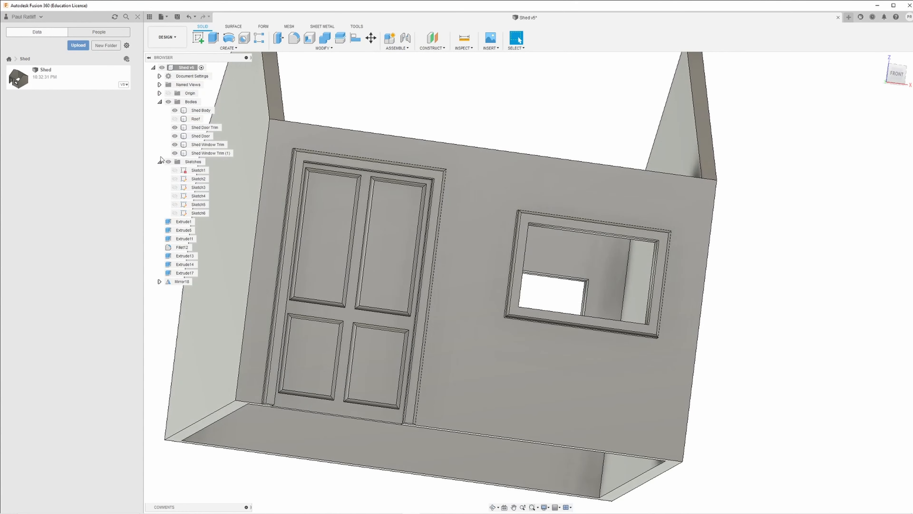
pyautogui.click(175, 144)
pyautogui.click(175, 153)
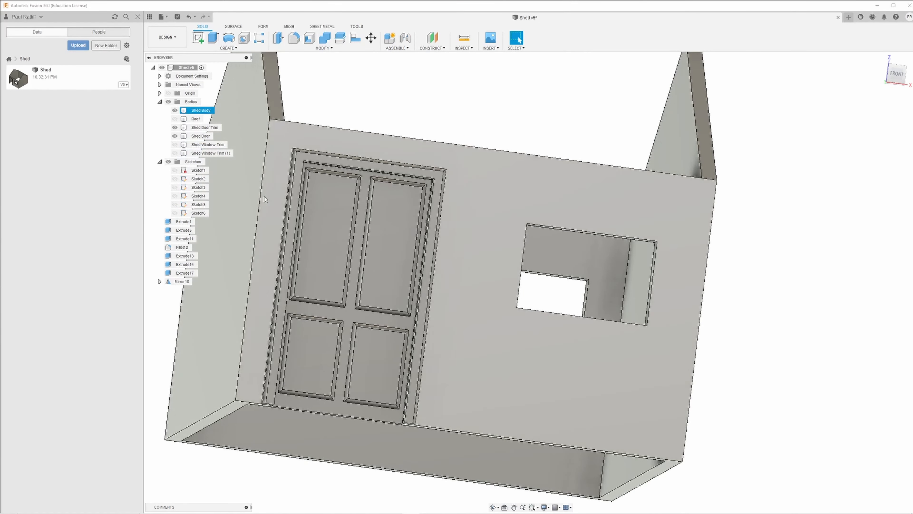
pyautogui.keyDown('shift'); pyautogui.moveTo(526, 291); pyautogui.dragTo(513, 305, button='middle'); pyautogui.keyUp('shift')
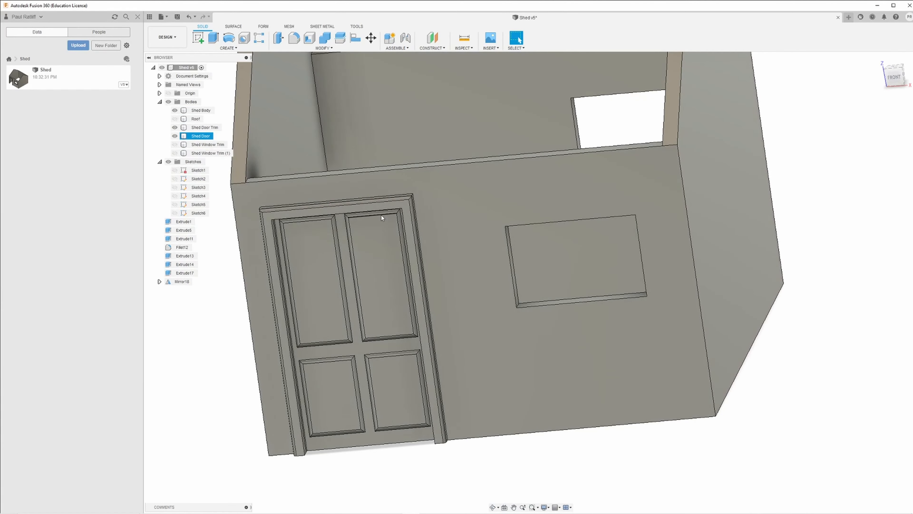
# - Start a sketch on the front window opening's sill face and draw a line across the sill's depth at its middle
pyautogui.click(197, 38)
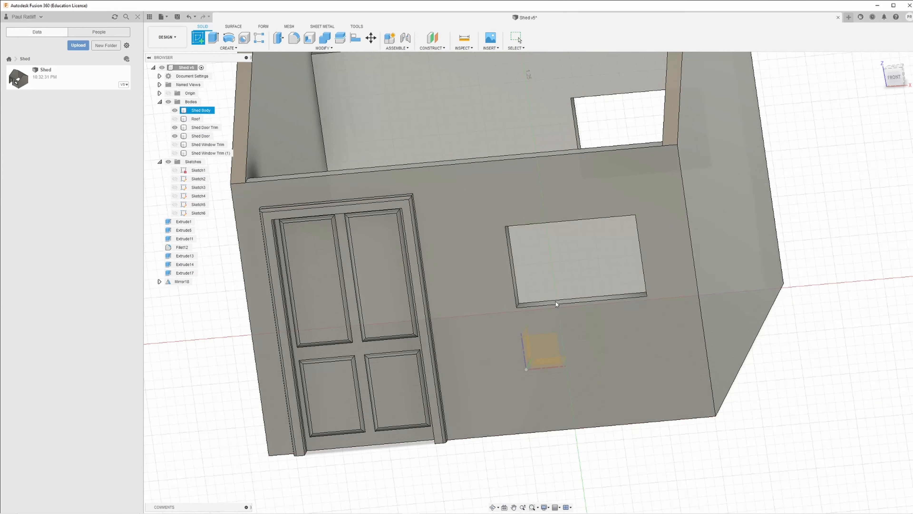
pyautogui.click(561, 302)
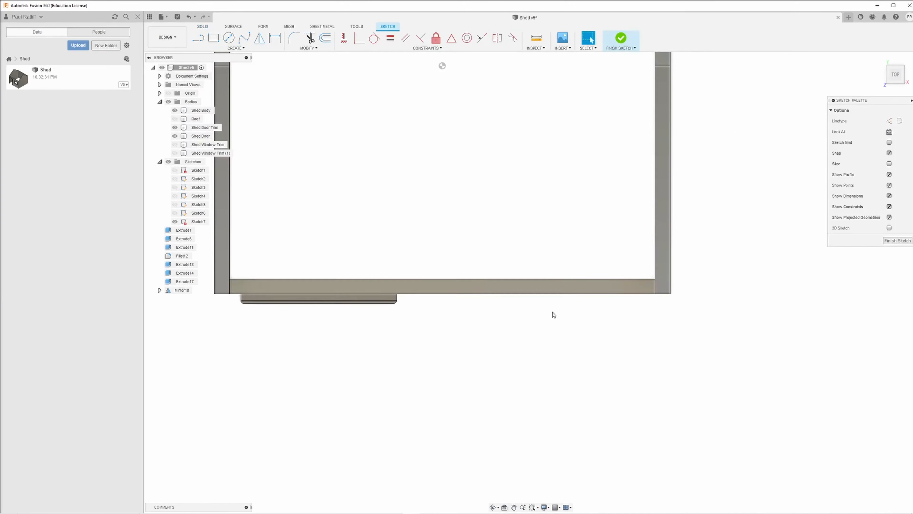
pyautogui.keyDown('shift'); pyautogui.moveTo(548, 307); pyautogui.dragTo(547, 287, button='middle'); pyautogui.keyUp('shift')
pyautogui.scroll(3, 547, 286)
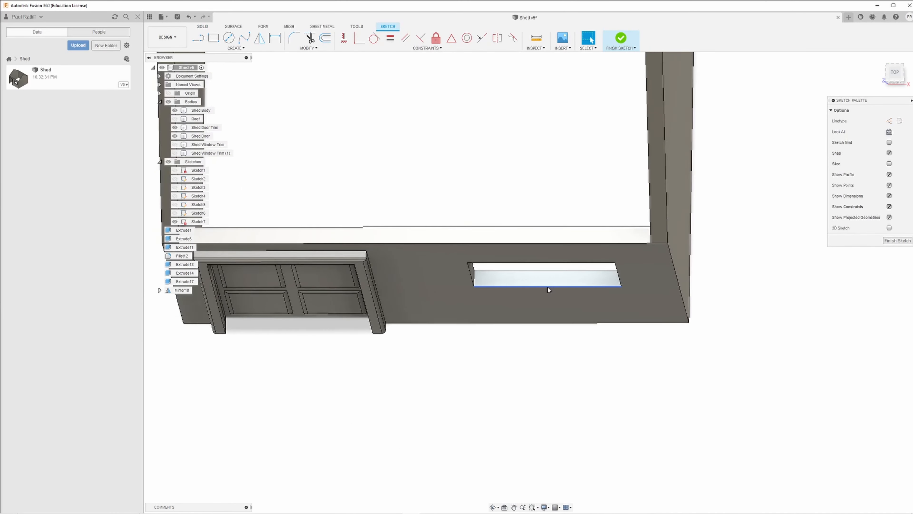
pyautogui.scroll(2, 547, 287)
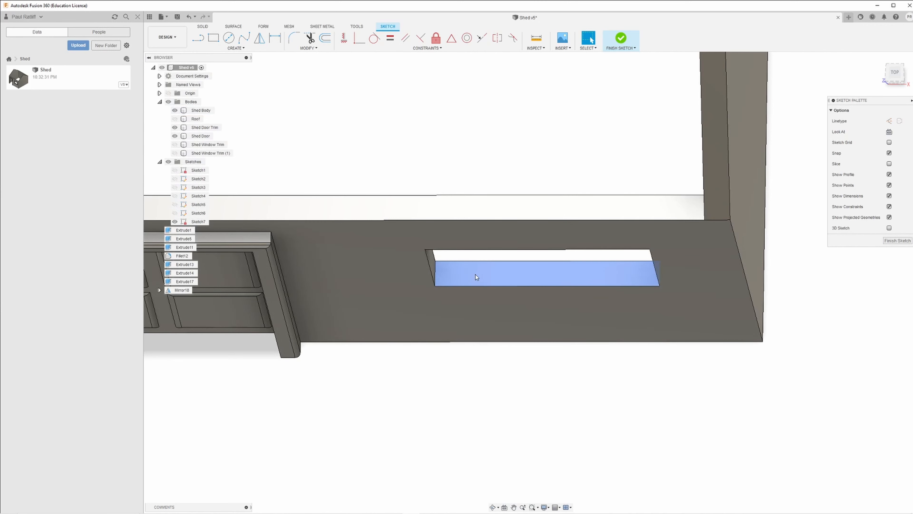
pyautogui.click(198, 38)
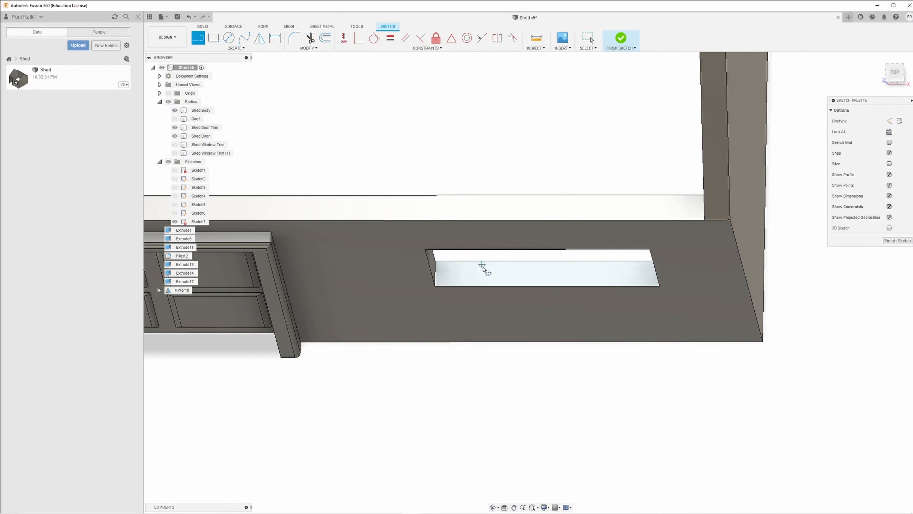
pyautogui.click(547, 260)
pyautogui.doubleClick(547, 287)
# - Draw a 0.08 cm wide center rectangle from the line's midpoint across the full sill depth, and delete the guide line
pyautogui.click(214, 39)
pyautogui.click(236, 48)
pyautogui.moveTo(244, 65)
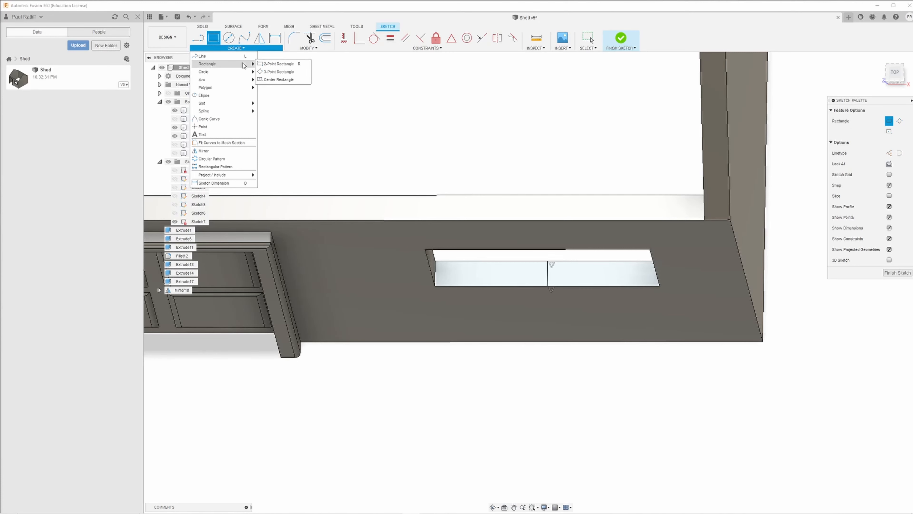
pyautogui.click(280, 80)
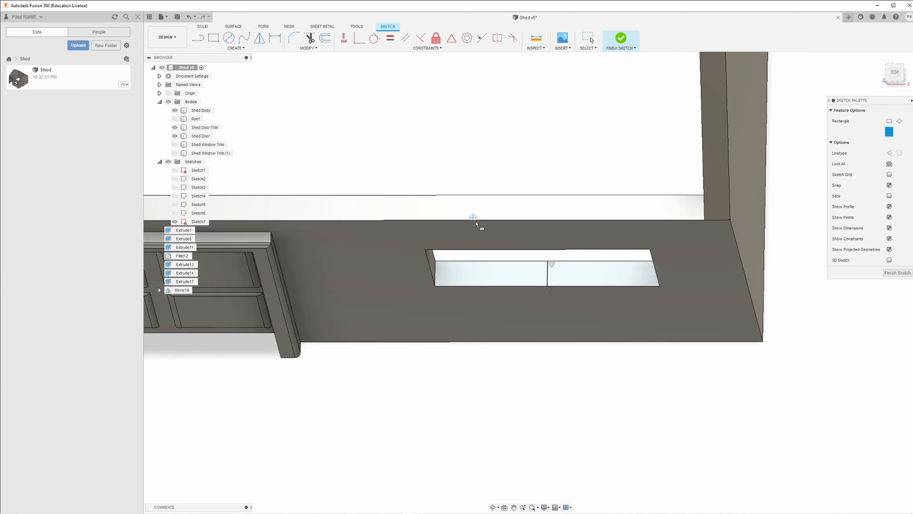
pyautogui.click(548, 275)
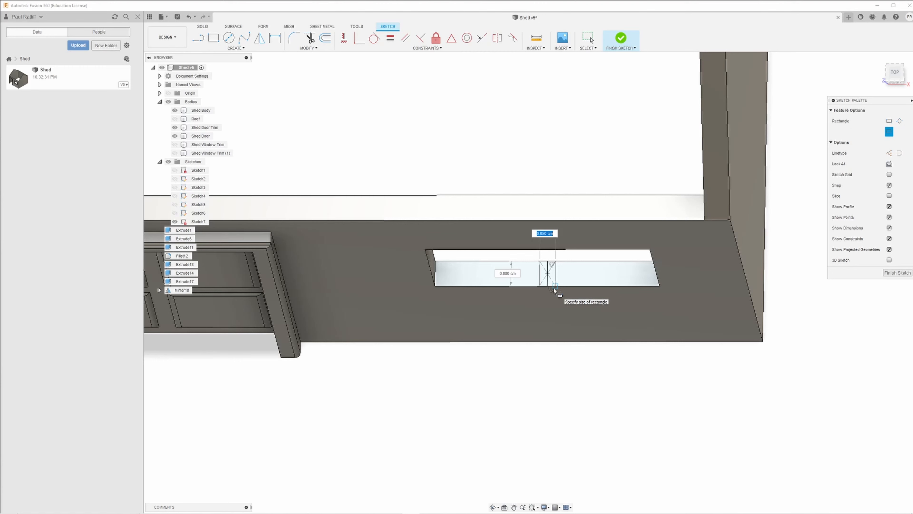
pyautogui.write('.06')
pyautogui.press('Tab')
pyautogui.press('Tab')
pyautogui.press('Return')
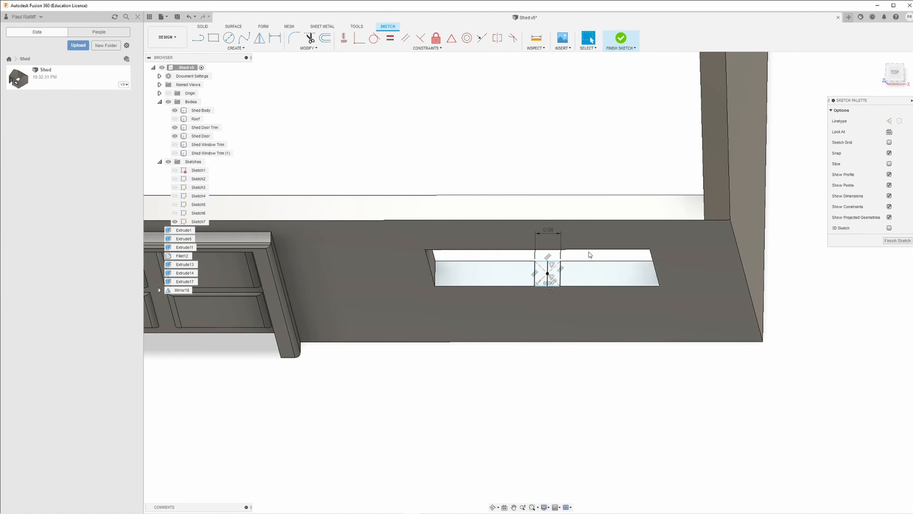
pyautogui.click(548, 270)
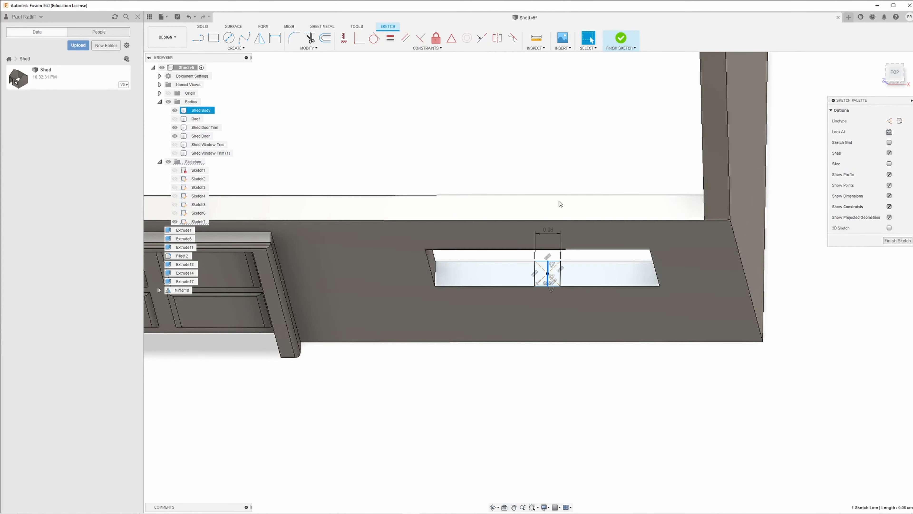
pyautogui.press('Delete')
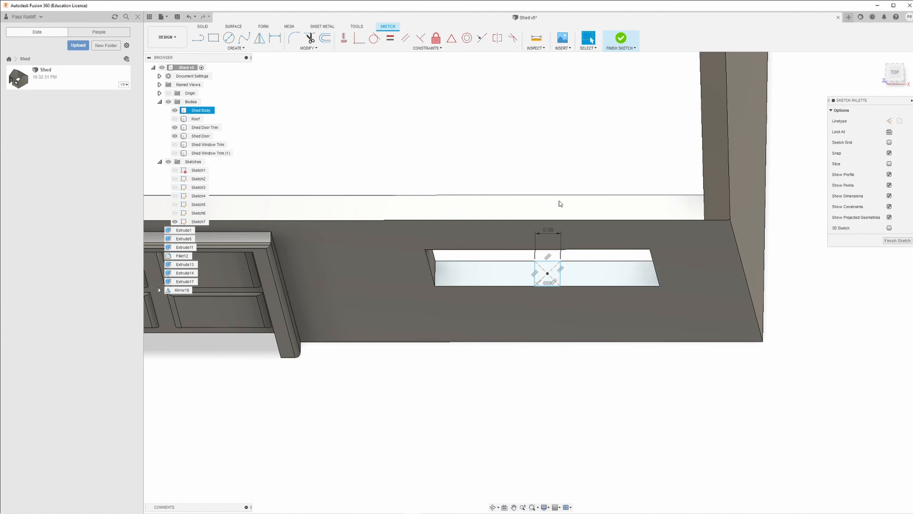
# - Extrude the sill rectangle 0.45 cm up to the top of the window opening as a new body
pyautogui.press('e')
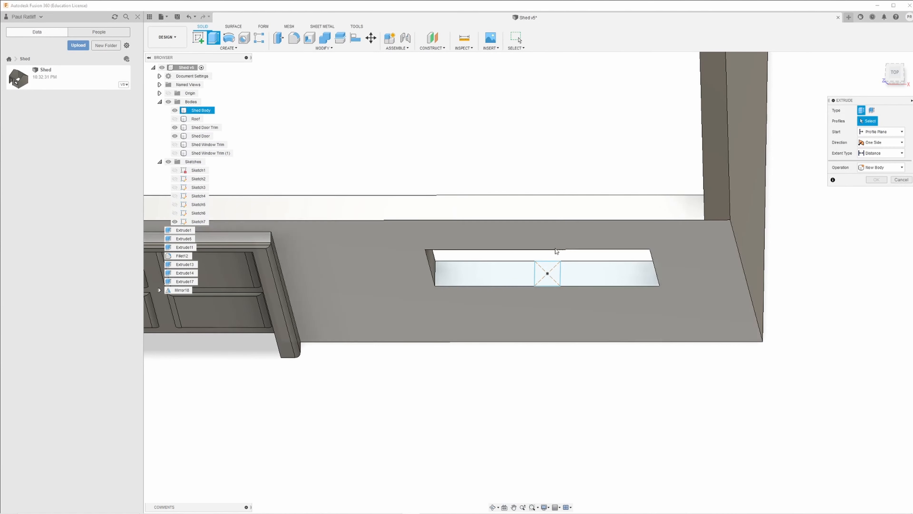
pyautogui.click(548, 270)
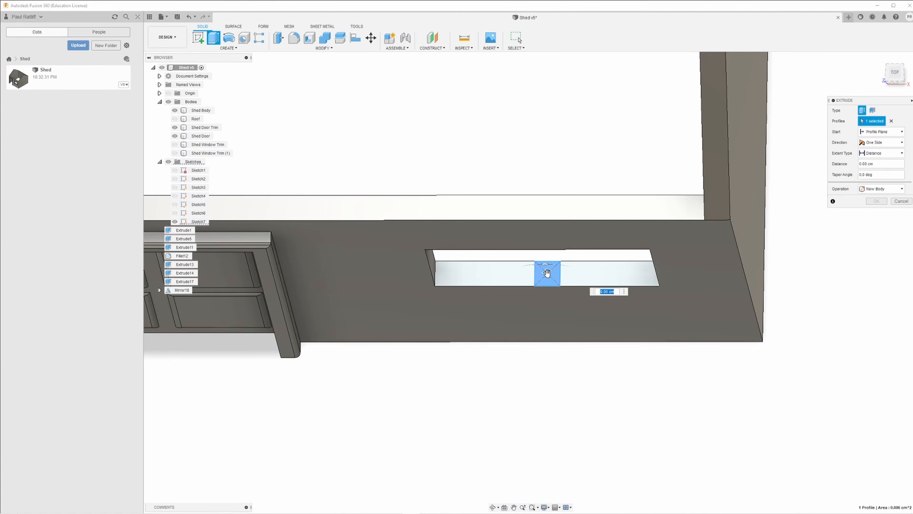
pyautogui.keyDown('shift'); pyautogui.moveTo(548, 270); pyautogui.dragTo(547, 249, button='middle'); pyautogui.keyUp('shift')
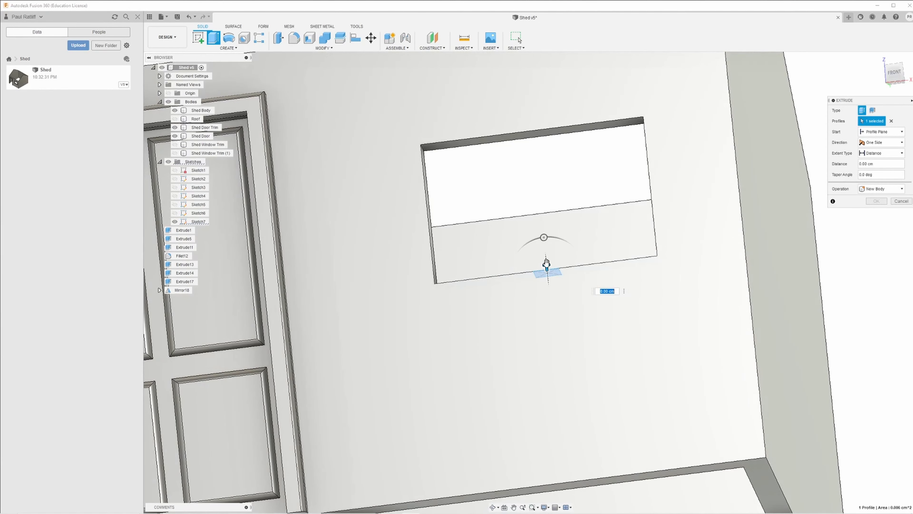
pyautogui.moveTo(546, 263); pyautogui.dragTo(546, 263)
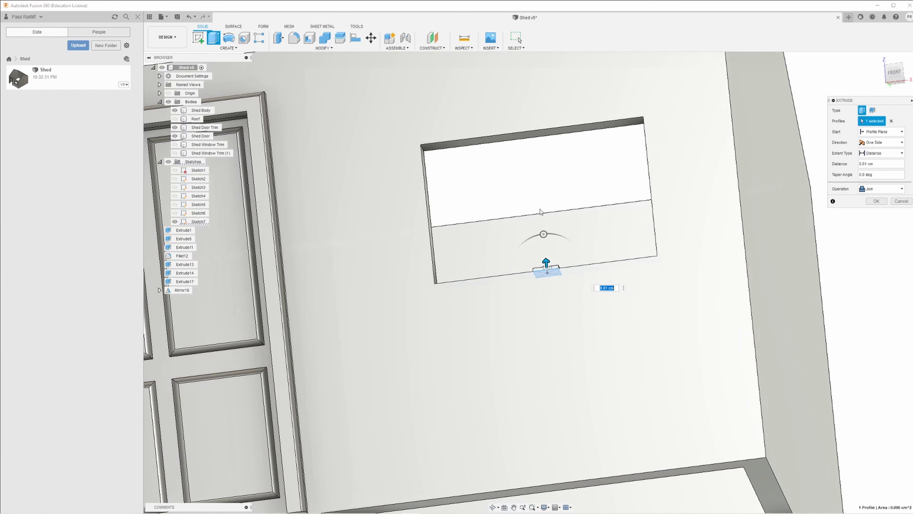
pyautogui.click(528, 136)
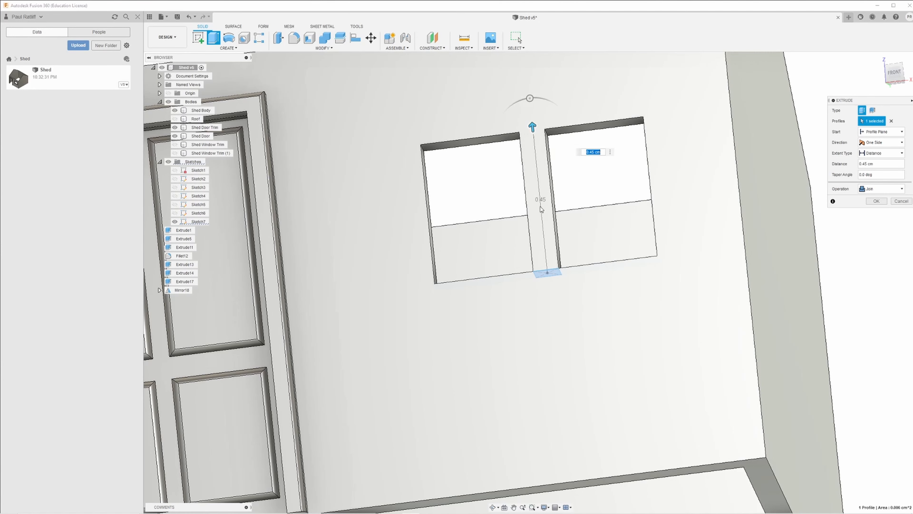
pyautogui.click(873, 190)
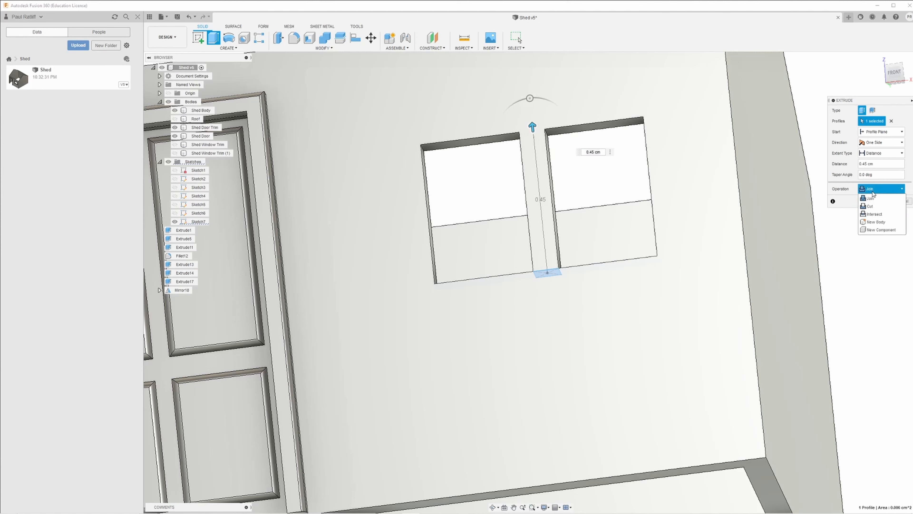
pyautogui.click(881, 223)
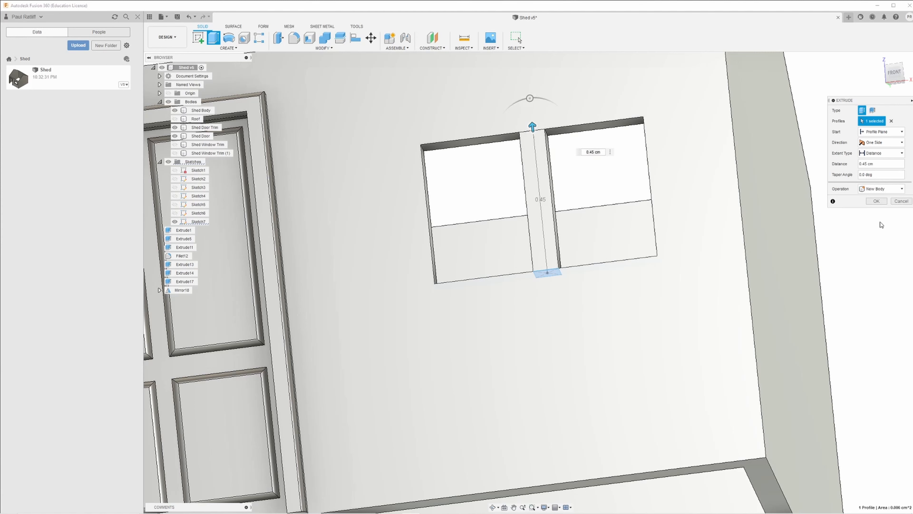
pyautogui.click(878, 201)
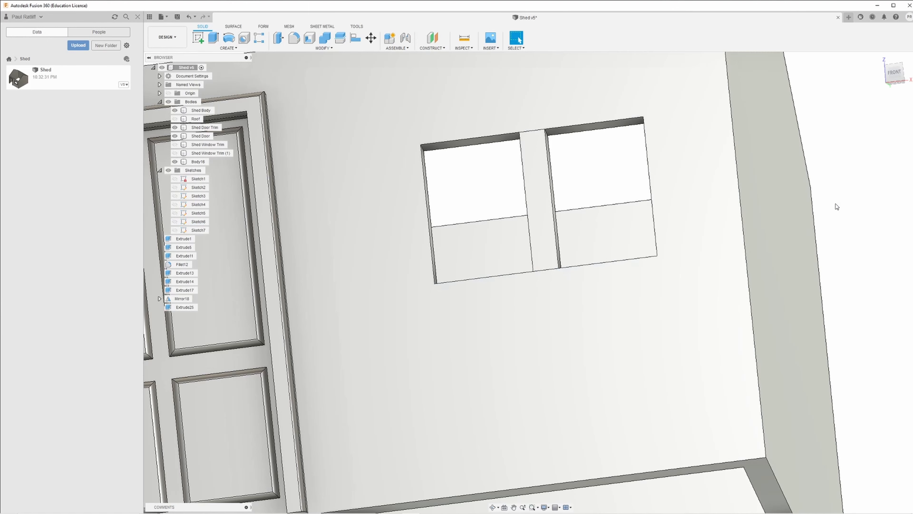
# - Hide the new vertical bar body and start a sketch on the window opening's side face nearest the door
pyautogui.click(177, 162)
pyautogui.click(175, 163)
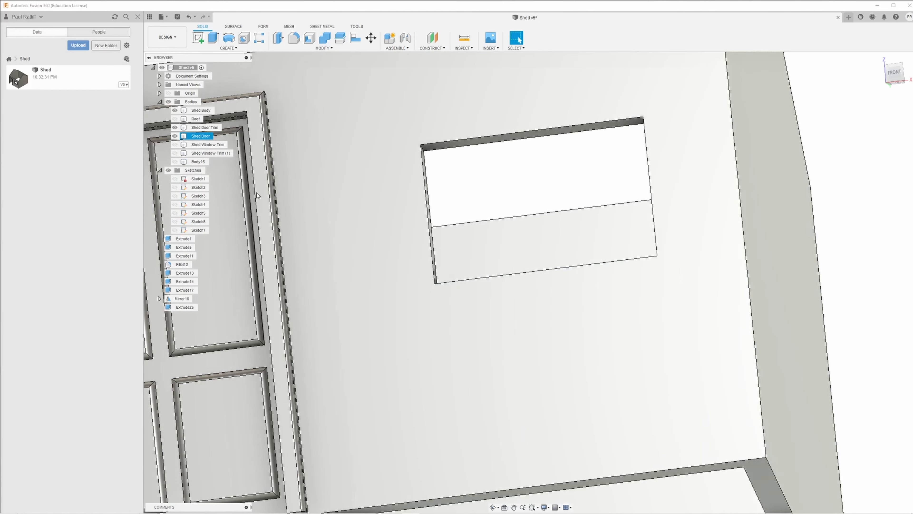
pyautogui.keyDown('shift'); pyautogui.moveTo(322, 214); pyautogui.dragTo(273, 224, button='middle'); pyautogui.keyUp('shift')
pyautogui.click(200, 38)
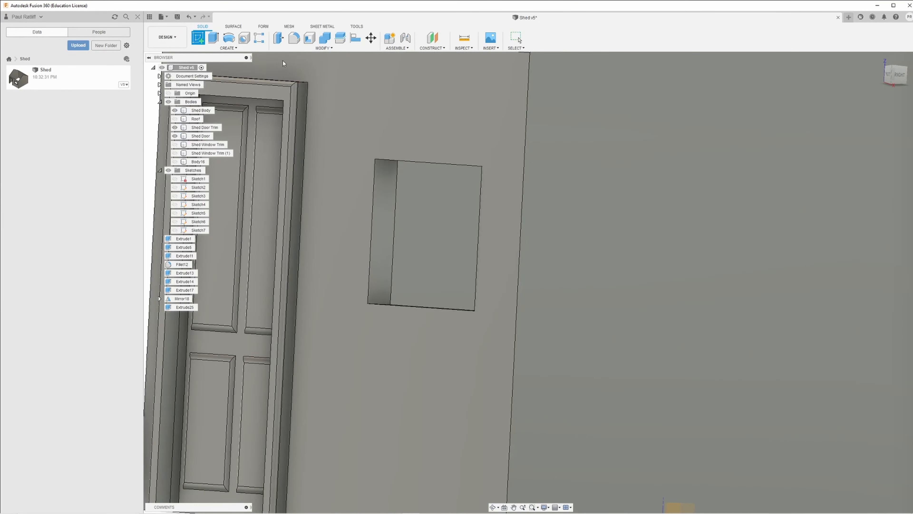
pyautogui.click(385, 222)
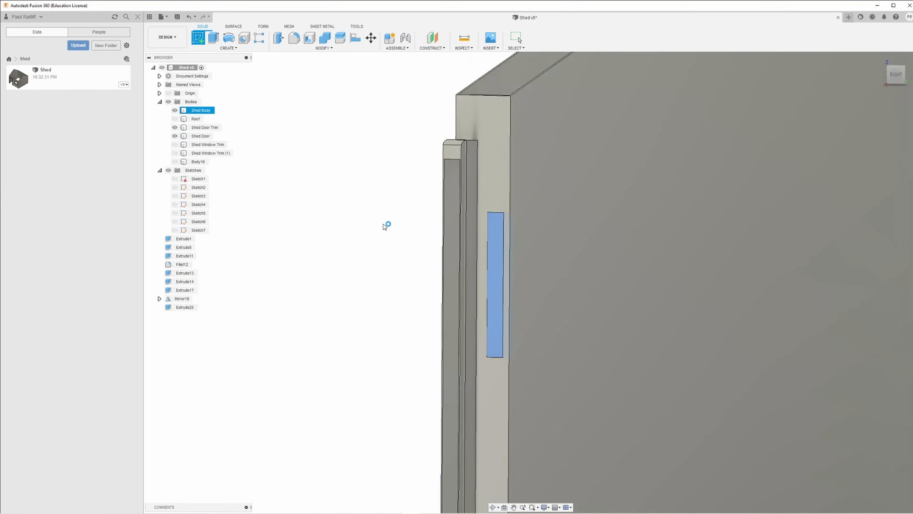
pyautogui.moveTo(509, 305)
pyautogui.keyDown('shift'); pyautogui.mouseDown(button='middle')
pyautogui.moveTo(521, 304)
pyautogui.moveTo(507, 272)
pyautogui.mouseUp(button='middle'); pyautogui.keyUp('shift')
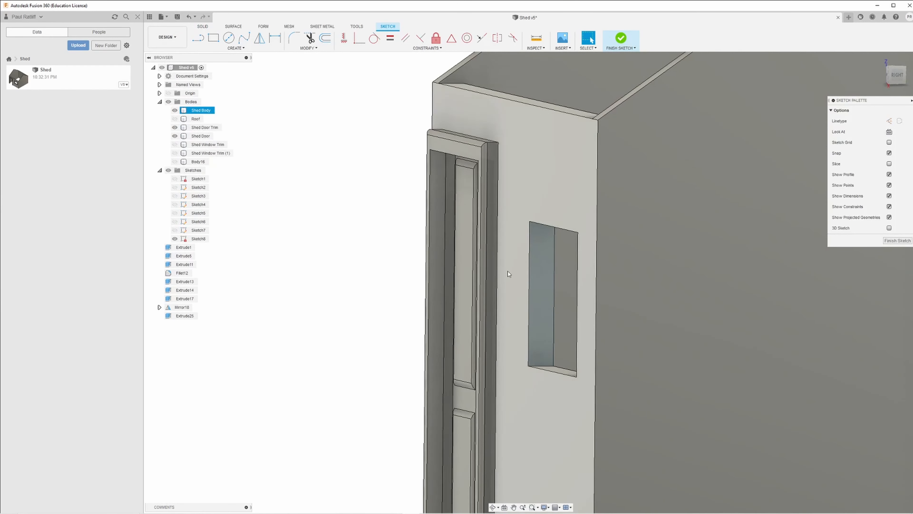
# - Draw a horizontal guide line across the side face's depth at the middle of its height
pyautogui.click(195, 39)
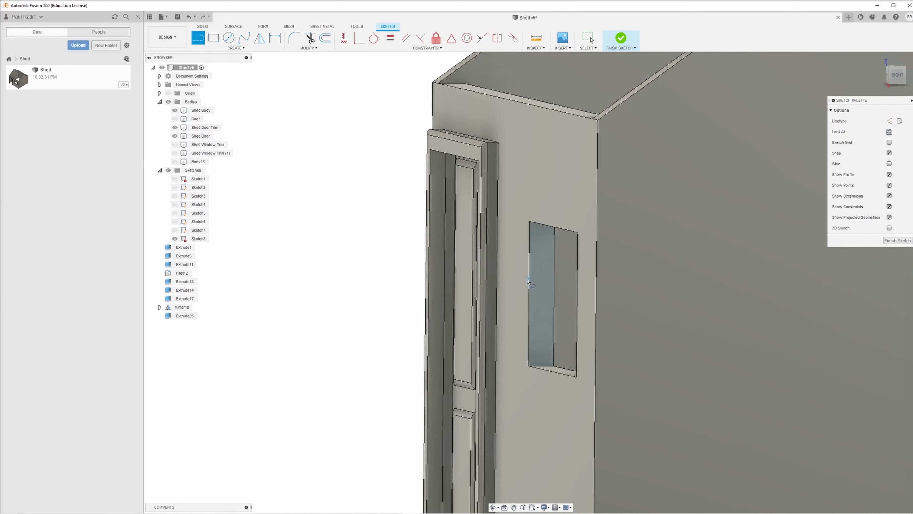
pyautogui.click(528, 294)
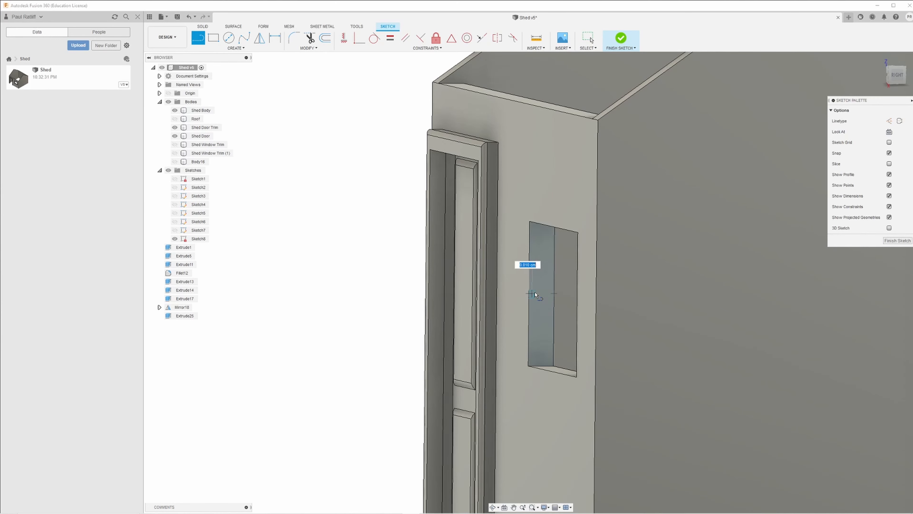
pyautogui.doubleClick(553, 294)
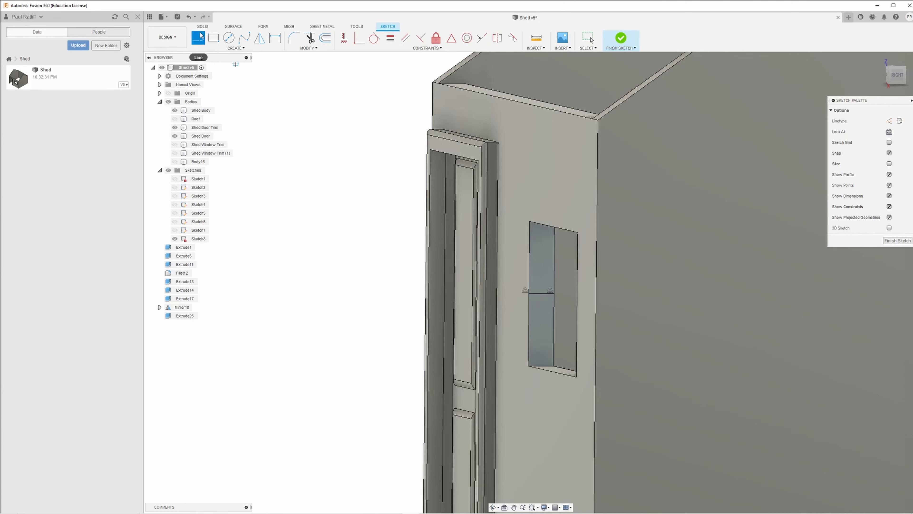
# - Draw a 0.08 cm tall center rectangle from the guide line's midpoint across the full face depth, and delete the guide line
pyautogui.click(237, 49)
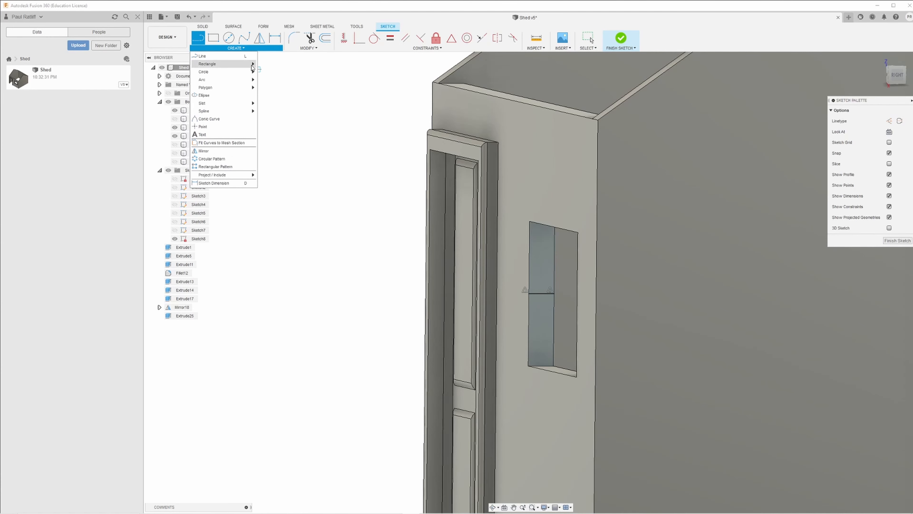
pyautogui.moveTo(248, 63)
pyautogui.click(274, 79)
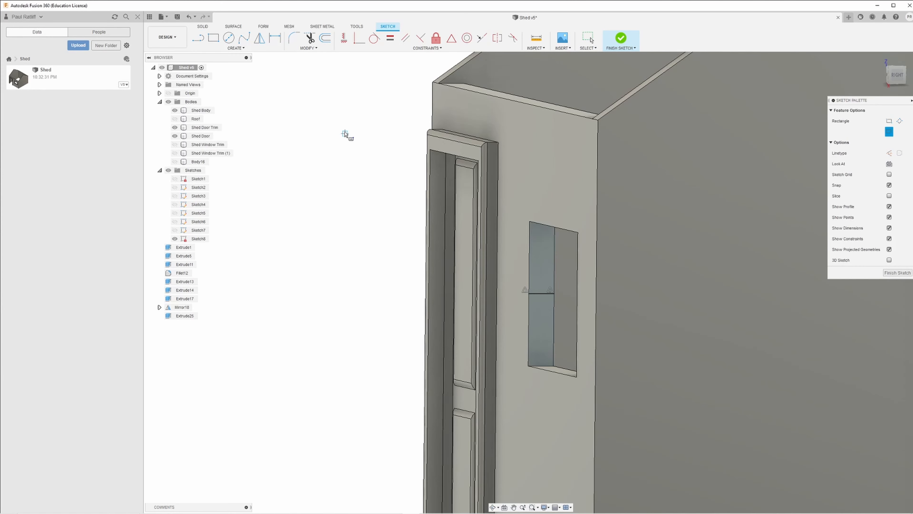
pyautogui.click(542, 294)
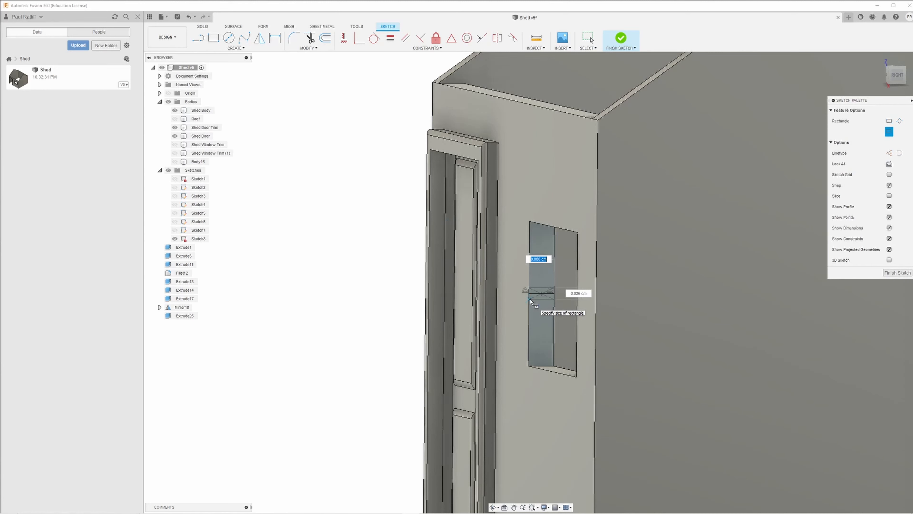
pyautogui.press('Tab')
pyautogui.press('BackSpace')
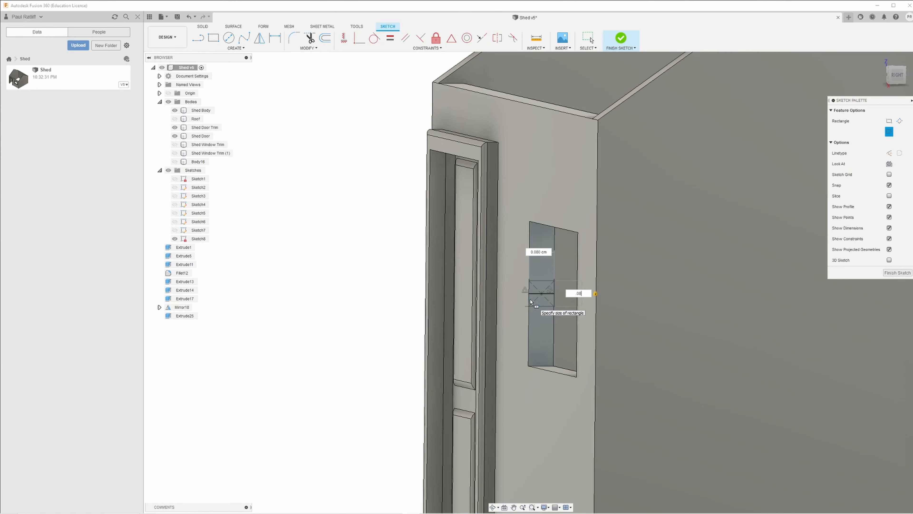
pyautogui.press('Return')
pyautogui.press('Escape')
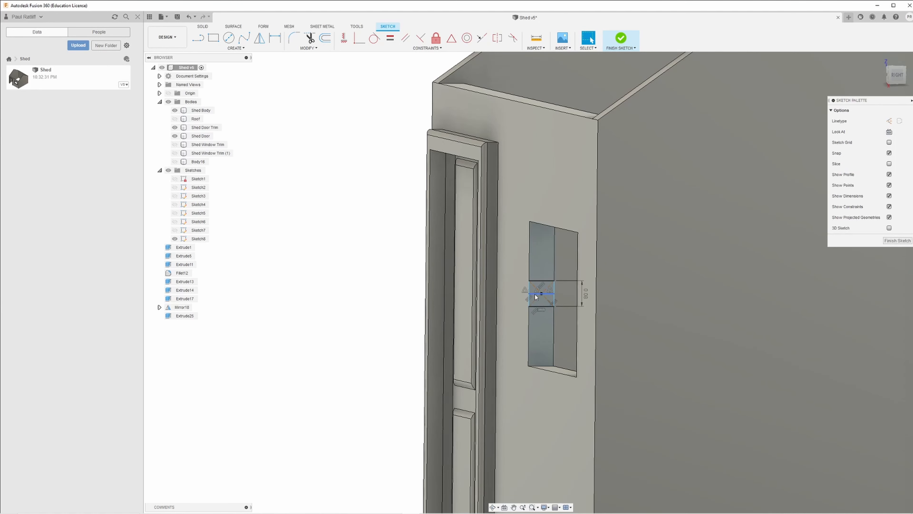
pyautogui.click(534, 294)
pyautogui.press('Delete')
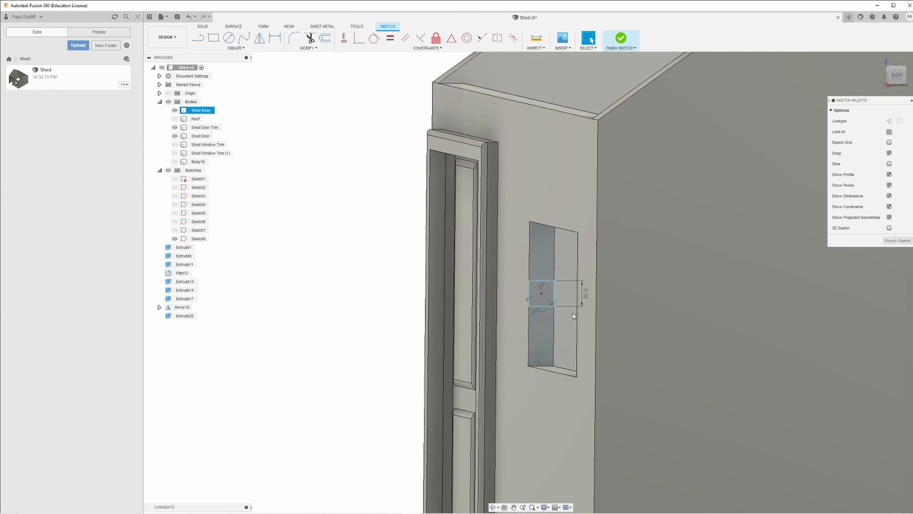
# - Extrude the side-face rectangle 0.7 cm across the window opening as a new body
pyautogui.press('e')
pyautogui.click(544, 305)
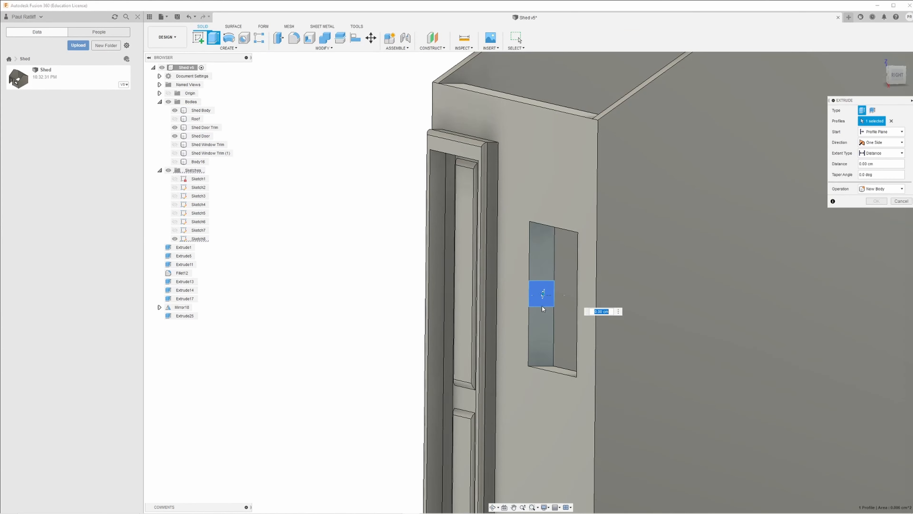
pyautogui.keyDown('shift'); pyautogui.moveTo(543, 310); pyautogui.dragTo(553, 295, button='middle'); pyautogui.keyUp('shift')
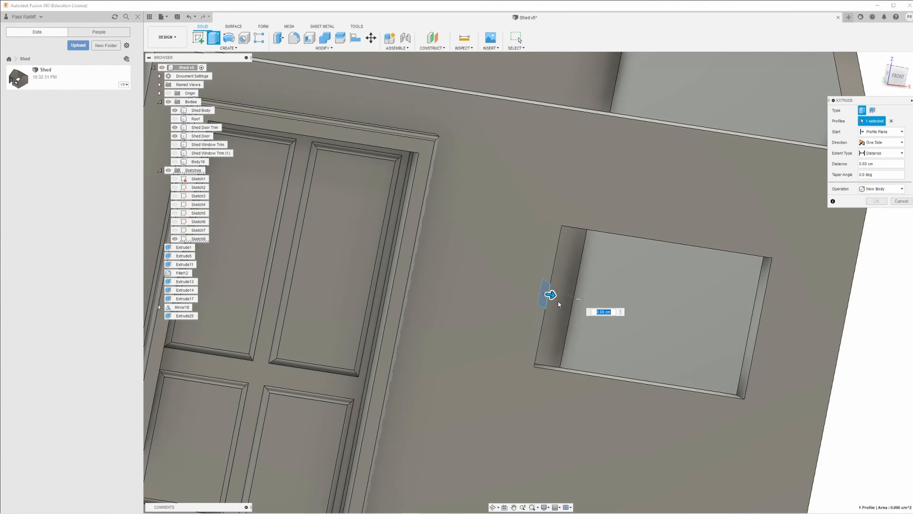
pyautogui.moveTo(553, 295); pyautogui.dragTo(554, 295)
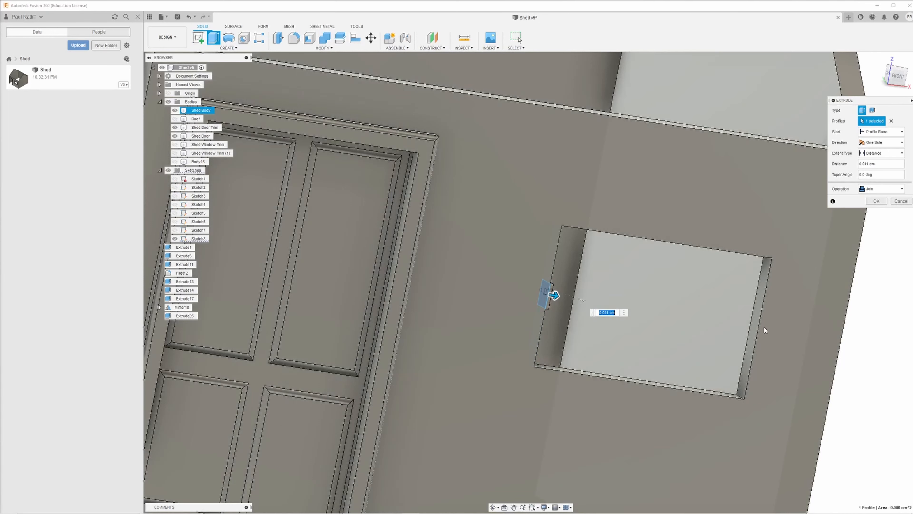
pyautogui.write('0.7')
pyautogui.press('Return')
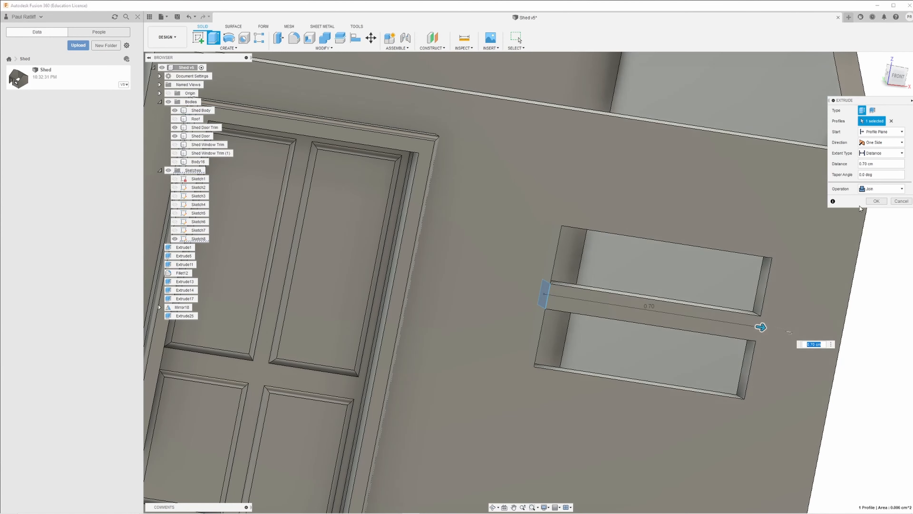
pyautogui.click(871, 194)
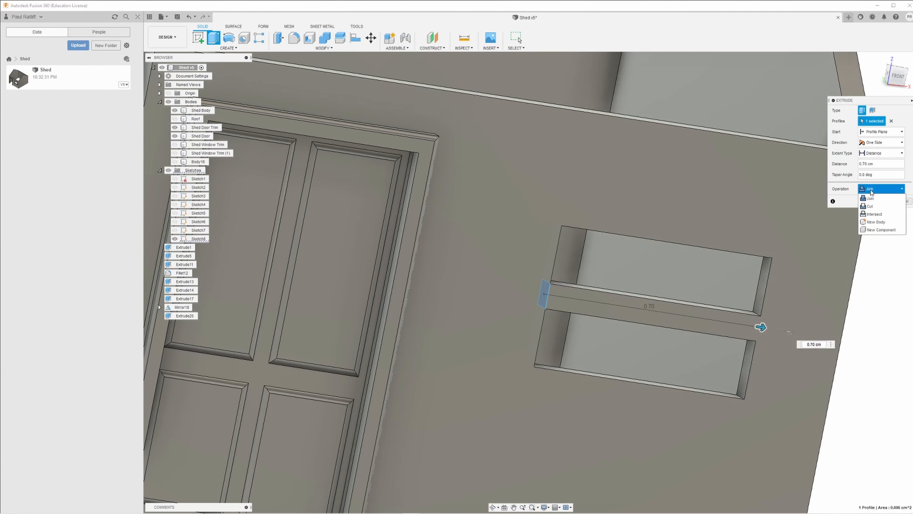
pyautogui.click(876, 219)
pyautogui.click(877, 201)
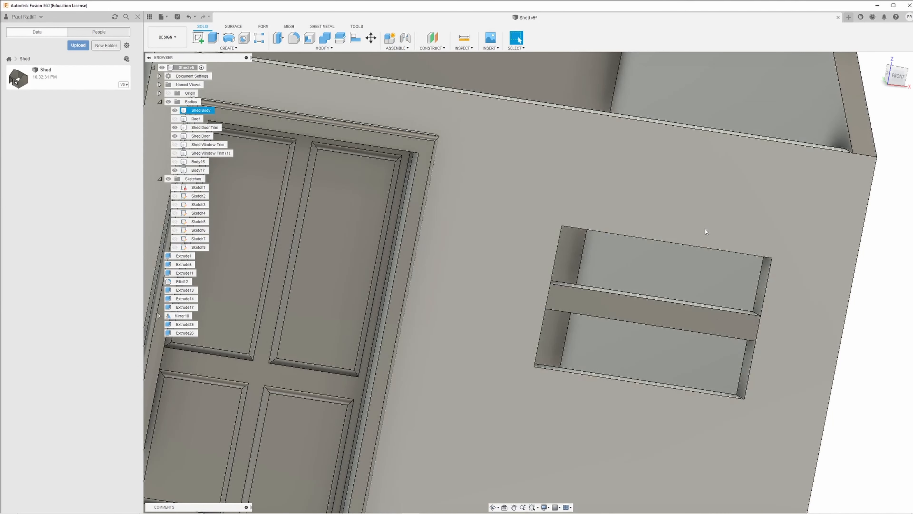
# - Show the vertical bar body and combine it with the horizontal bar using the Join operation
pyautogui.click(200, 136)
pyautogui.click(175, 162)
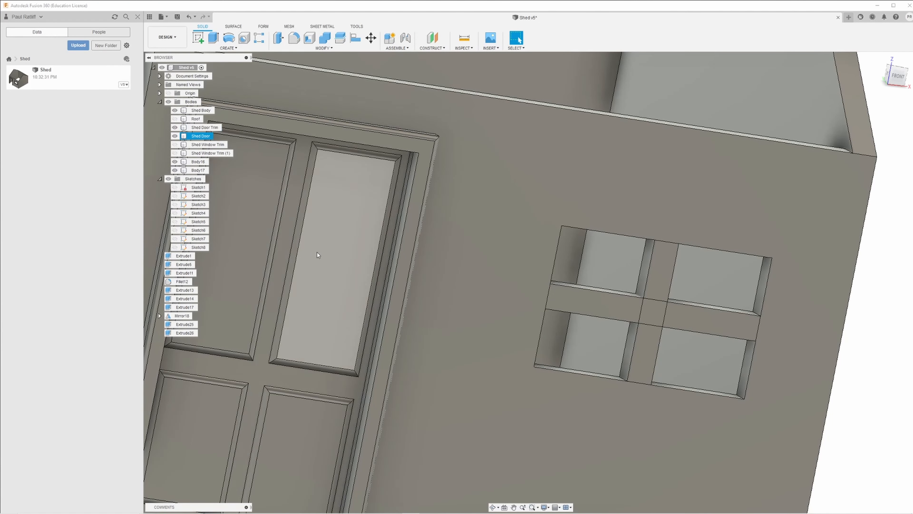
pyautogui.moveTo(317, 252)
pyautogui.keyDown('shift'); pyautogui.mouseDown(button='middle')
pyautogui.moveTo(297, 241)
pyautogui.moveTo(302, 248)
pyautogui.mouseUp(button='middle'); pyautogui.keyUp('shift')
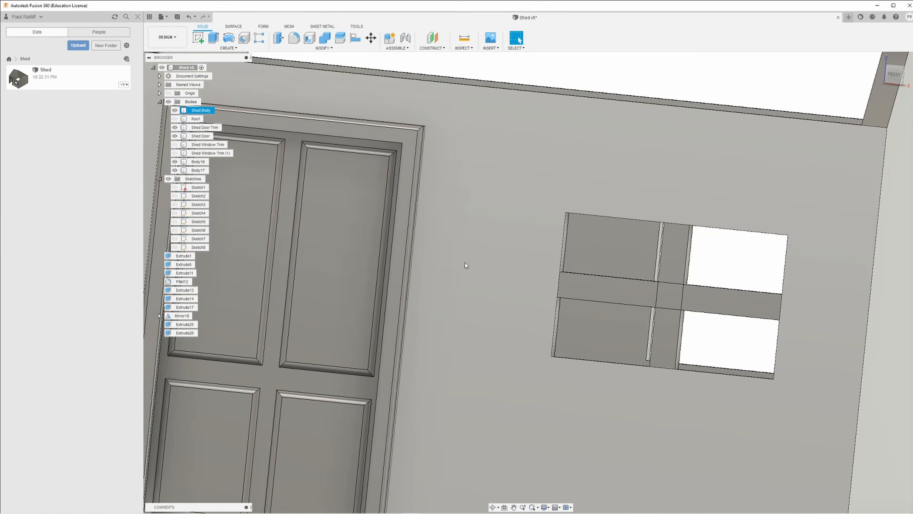
pyautogui.moveTo(465, 263); pyautogui.dragTo(295, 213, button='middle')
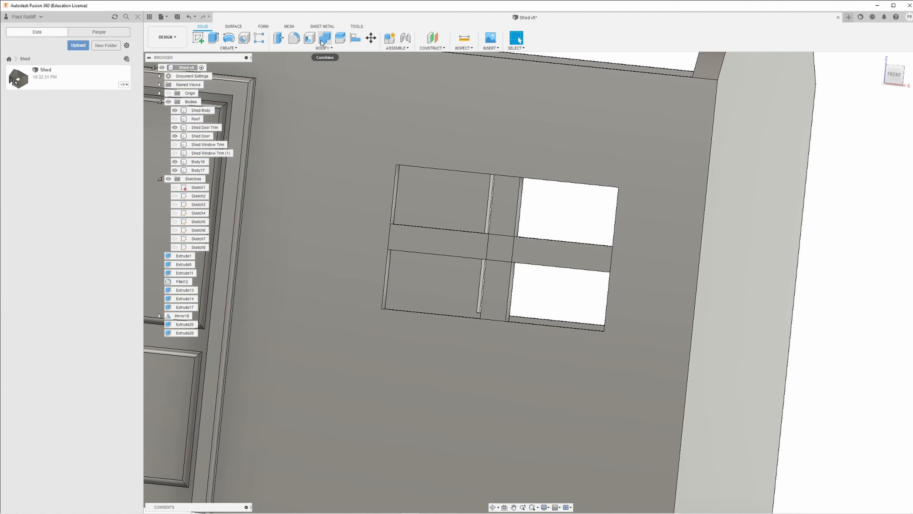
pyautogui.click(325, 38)
pyautogui.click(502, 213)
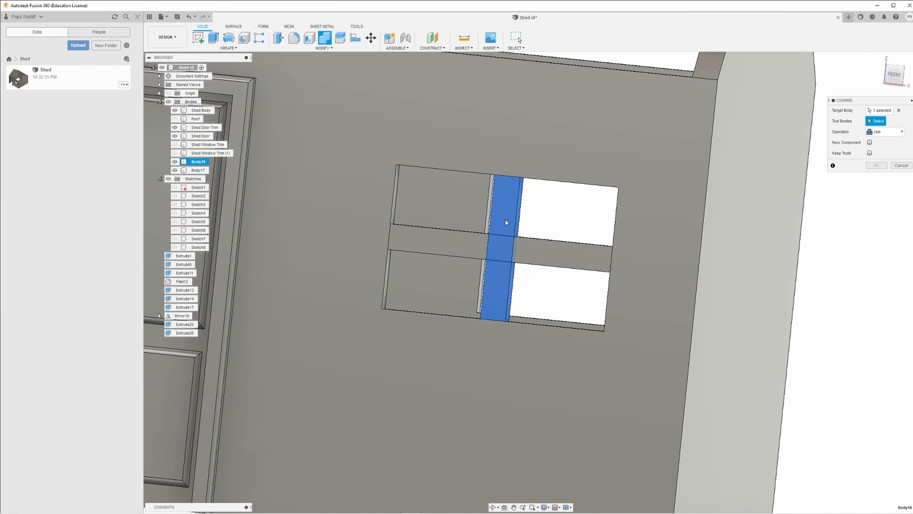
pyautogui.click(470, 247)
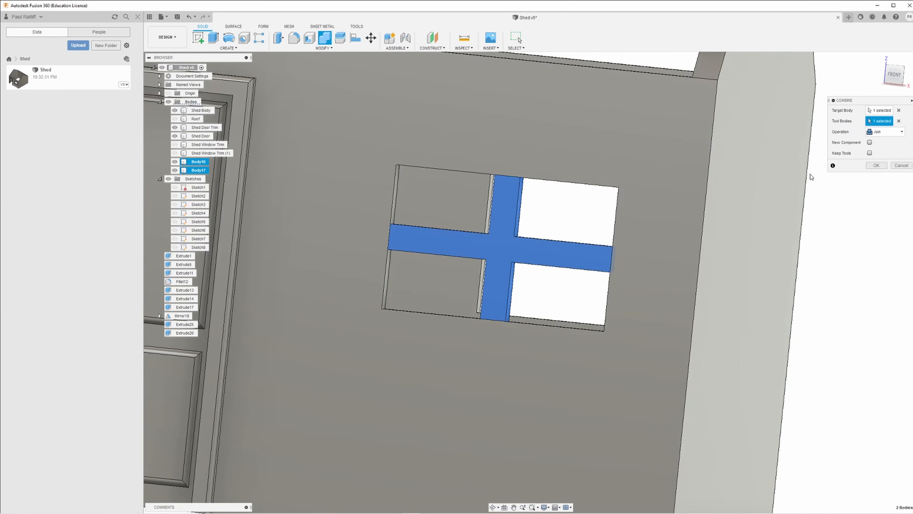
pyautogui.click(877, 166)
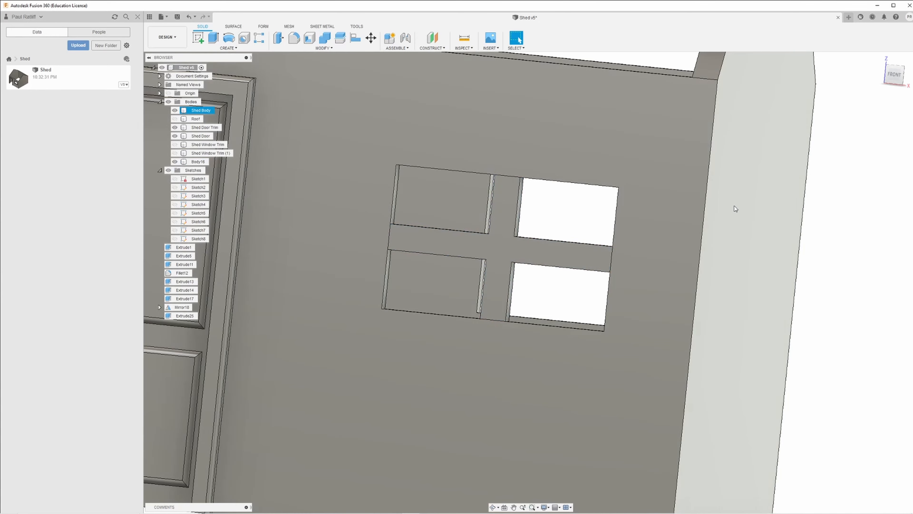
# - Rename the joined cross-shaped divider body in the front window as Window Muntins
pyautogui.keyDown('shift'); pyautogui.moveTo(734, 204); pyautogui.dragTo(721, 229, button='middle'); pyautogui.keyUp('shift')
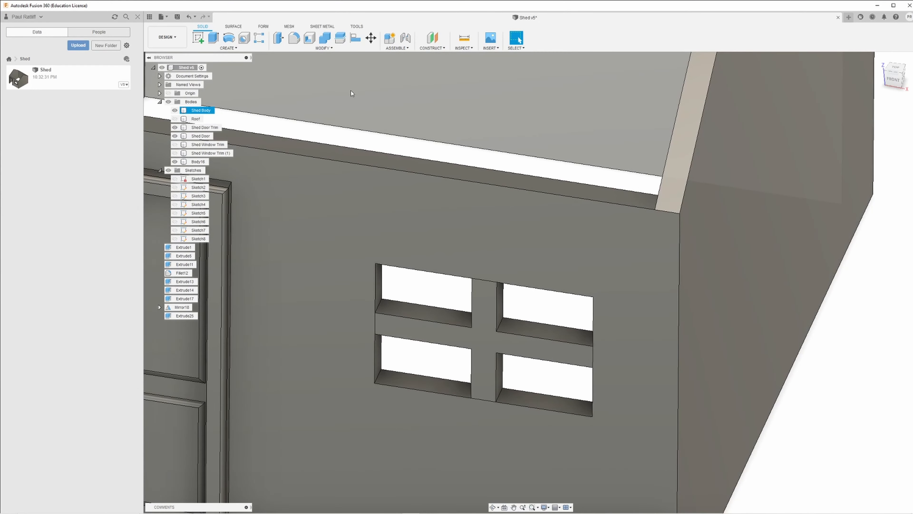
pyautogui.click(199, 161)
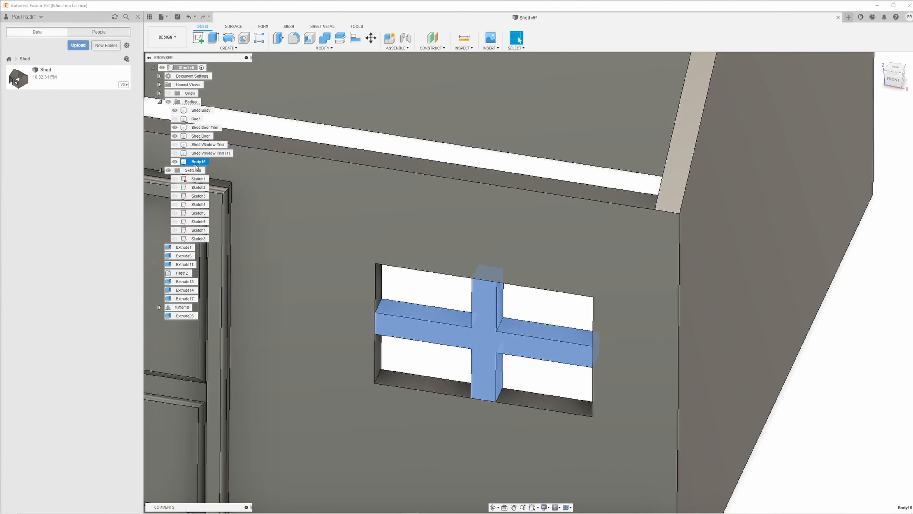
pyautogui.doubleClick(195, 162)
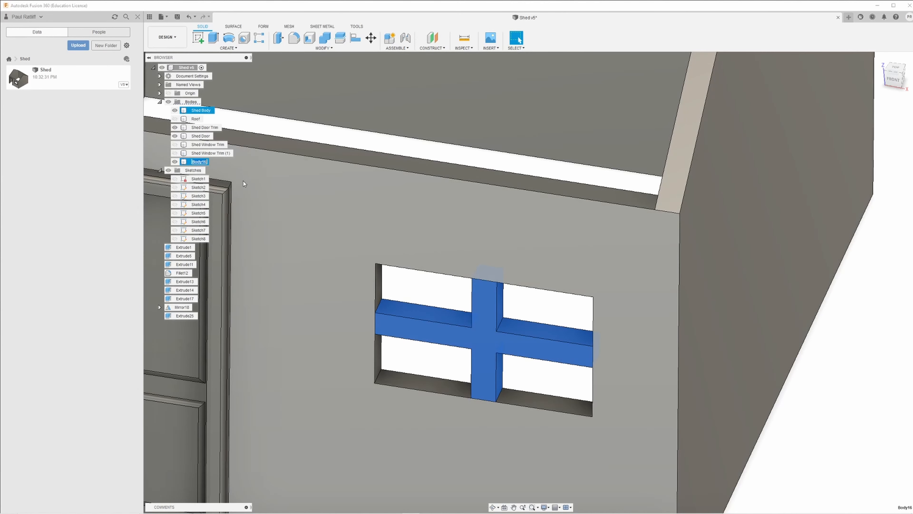
pyautogui.write('Window Muntins')
pyautogui.press('Return')
pyautogui.scroll(2, 455, 199)
pyautogui.scroll(-5, 467, 200)
pyautogui.scroll(-2, 525, 222)
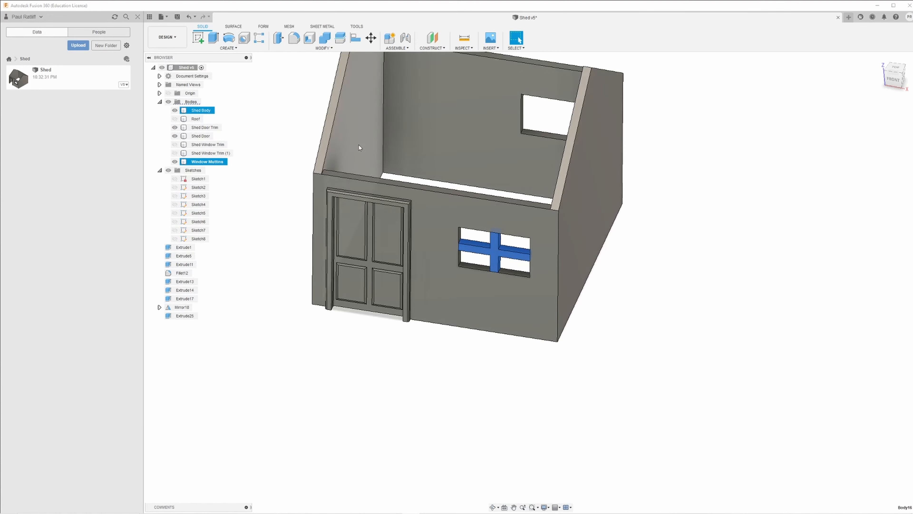
pyautogui.click(260, 107)
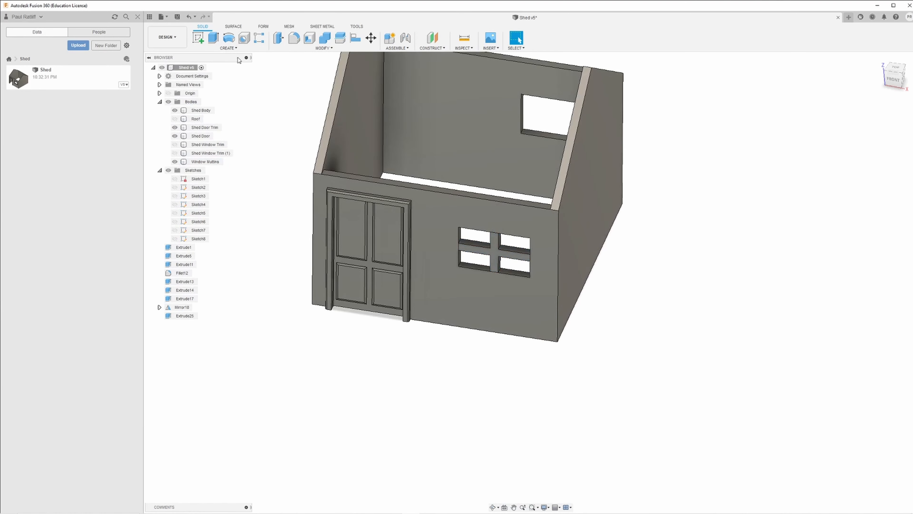
# - Mirror the Window Muntins body across the XZ origin plane into the back window as a new body
pyautogui.click(230, 49)
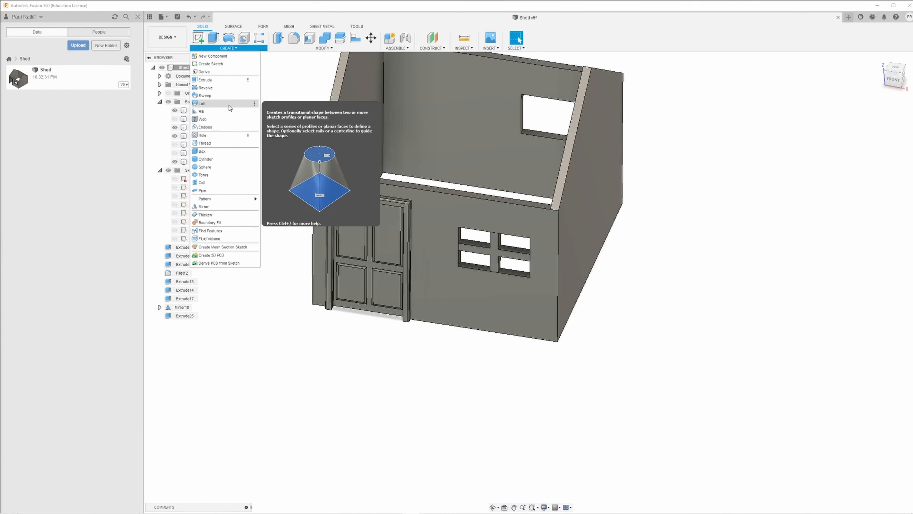
pyautogui.click(218, 206)
pyautogui.click(495, 256)
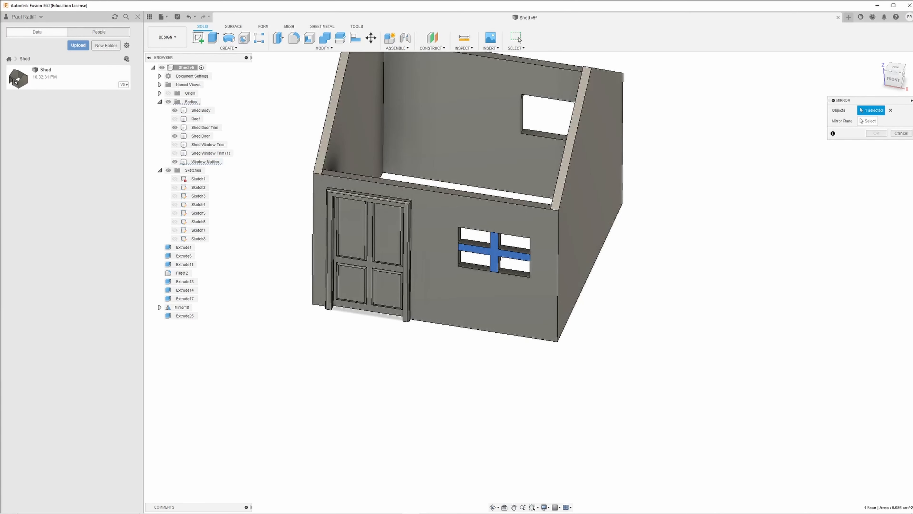
pyautogui.click(890, 110)
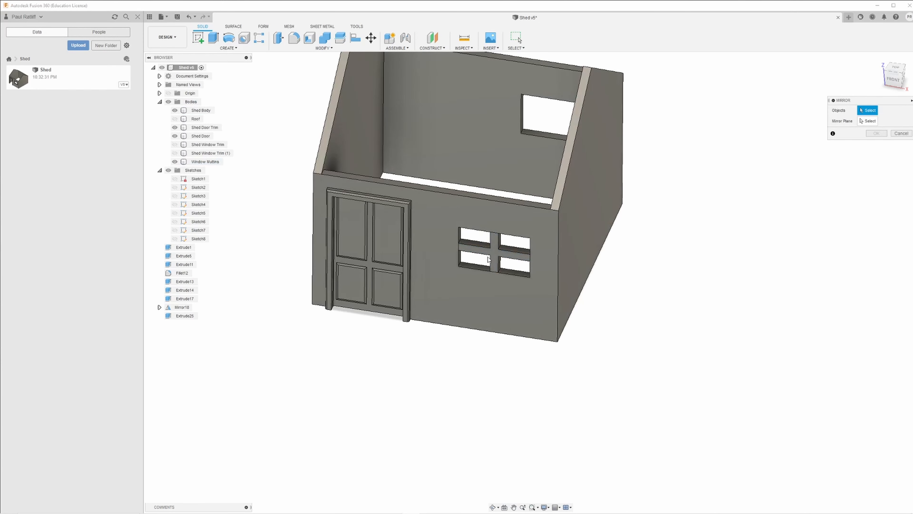
pyautogui.click(501, 249)
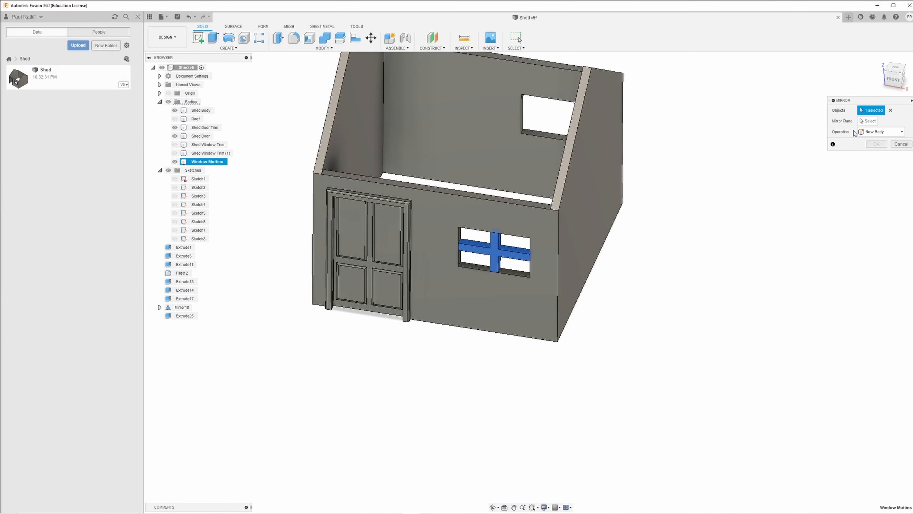
pyautogui.click(168, 93)
pyautogui.keyDown('shift'); pyautogui.moveTo(388, 213); pyautogui.dragTo(389, 244, button='middle'); pyautogui.keyUp('shift')
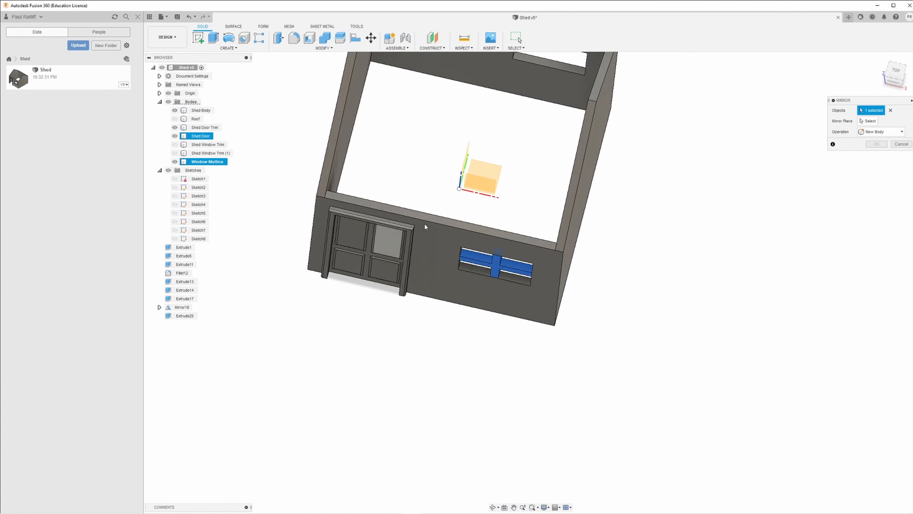
pyautogui.click(868, 121)
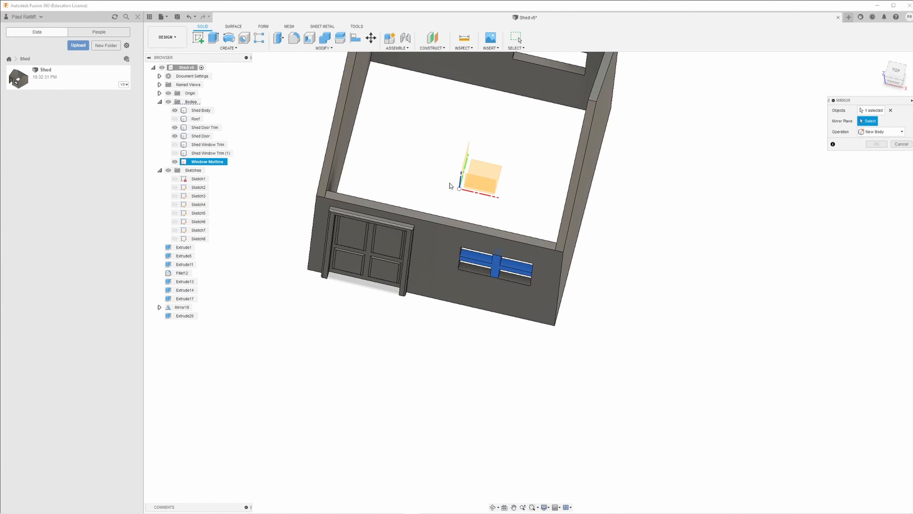
pyautogui.click(479, 186)
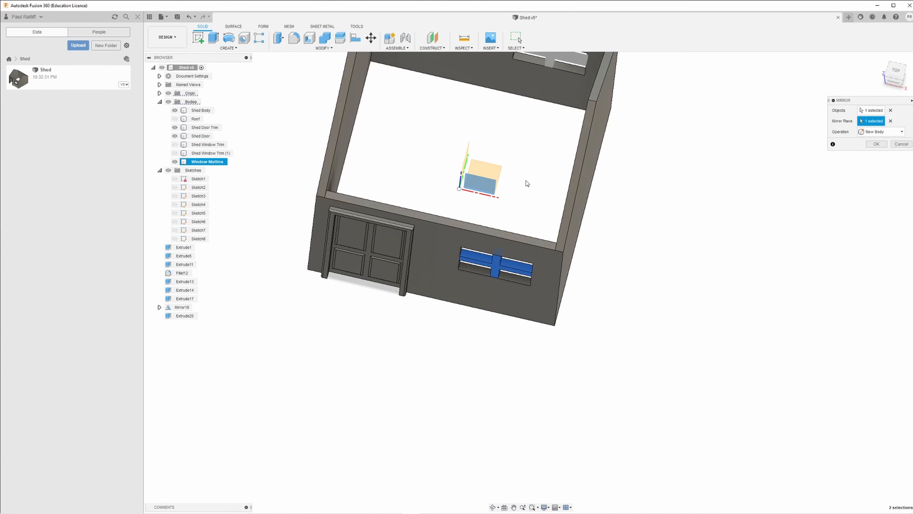
pyautogui.click(876, 144)
# - Show both window trim bodies and the roof, and hide the origin planes to present the complete shed
pyautogui.keyDown('shift'); pyautogui.moveTo(828, 148); pyautogui.dragTo(816, 112, button='middle'); pyautogui.keyUp('shift')
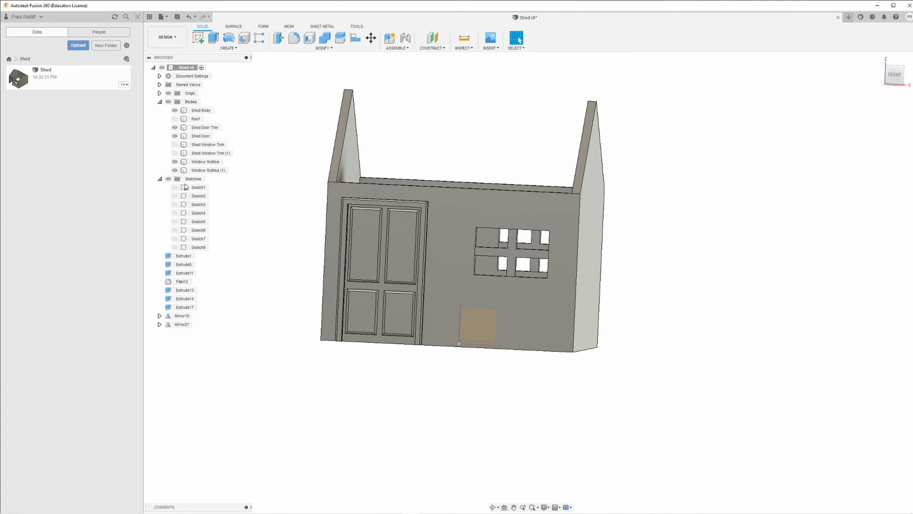
pyautogui.click(175, 153)
pyautogui.click(175, 144)
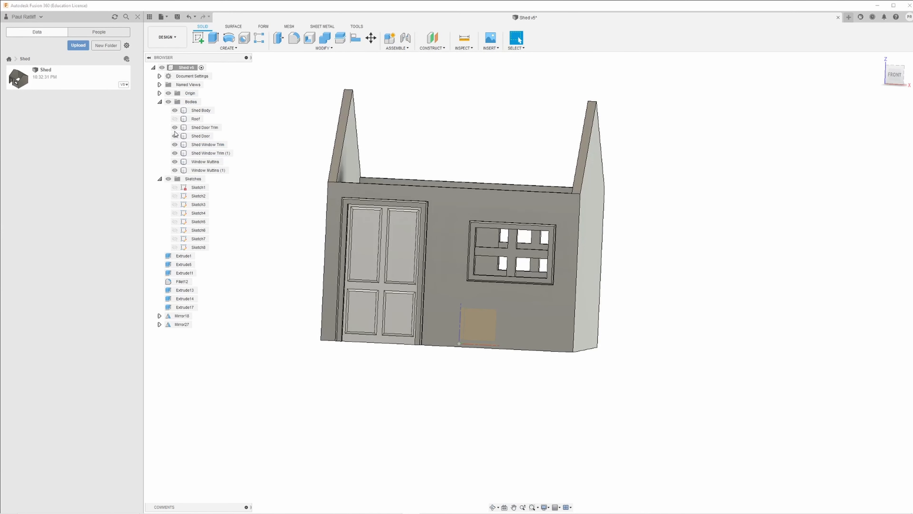
pyautogui.click(175, 119)
pyautogui.click(340, 252)
pyautogui.keyDown('shift'); pyautogui.moveTo(340, 251); pyautogui.dragTo(324, 265, button='middle'); pyautogui.keyUp('shift')
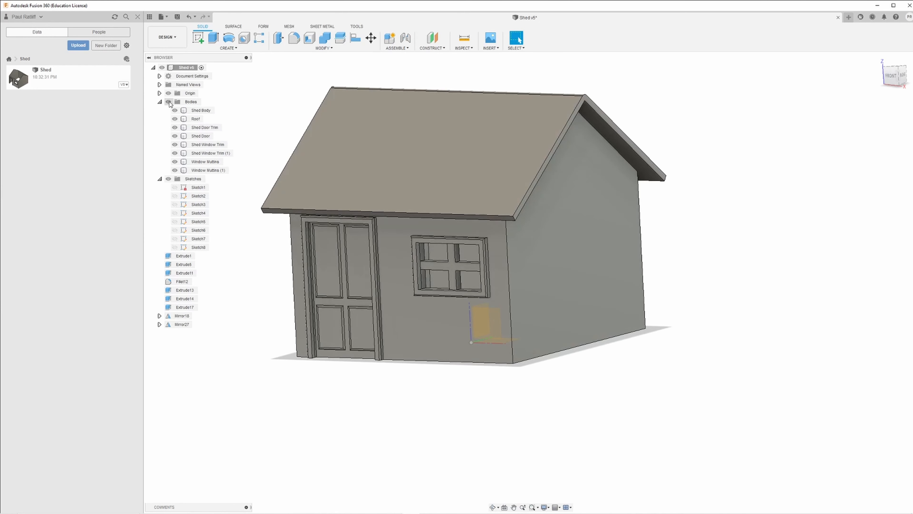
pyautogui.click(168, 94)
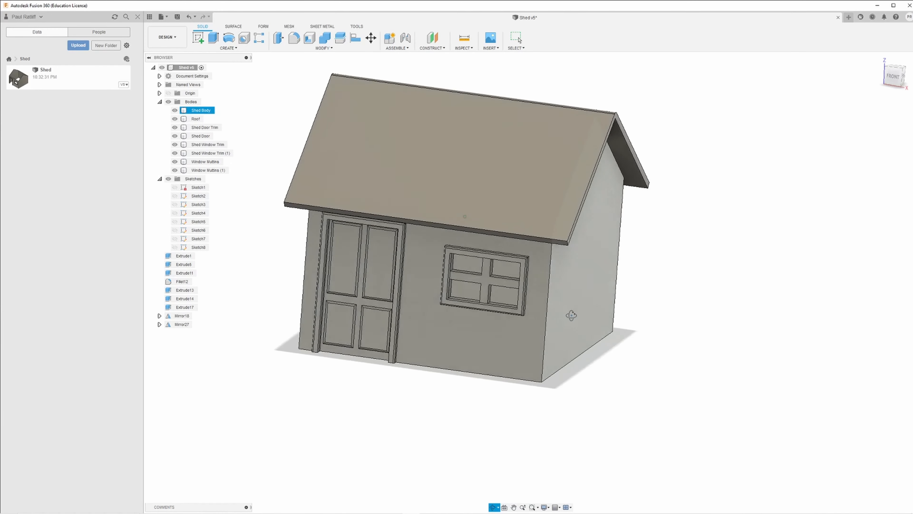
pyautogui.keyDown('shift'); pyautogui.moveTo(608, 321); pyautogui.dragTo(579, 316, button='middle'); pyautogui.keyUp('shift')
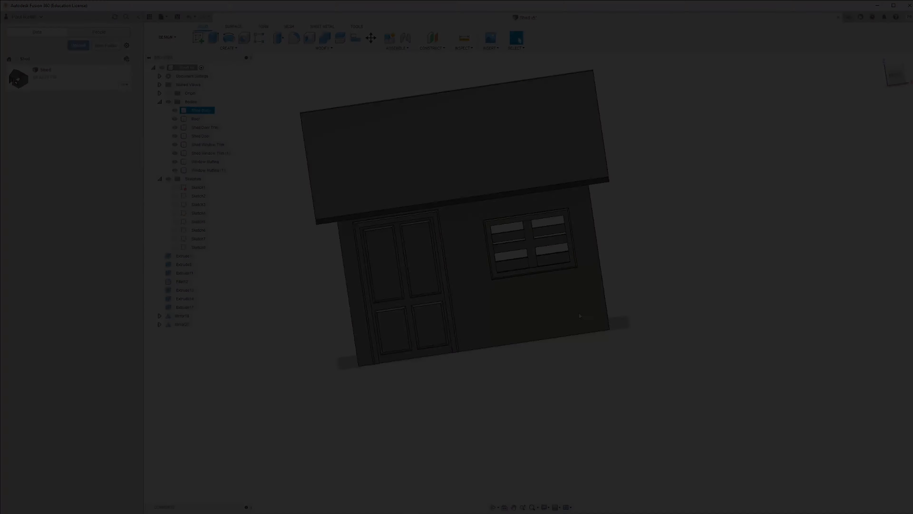